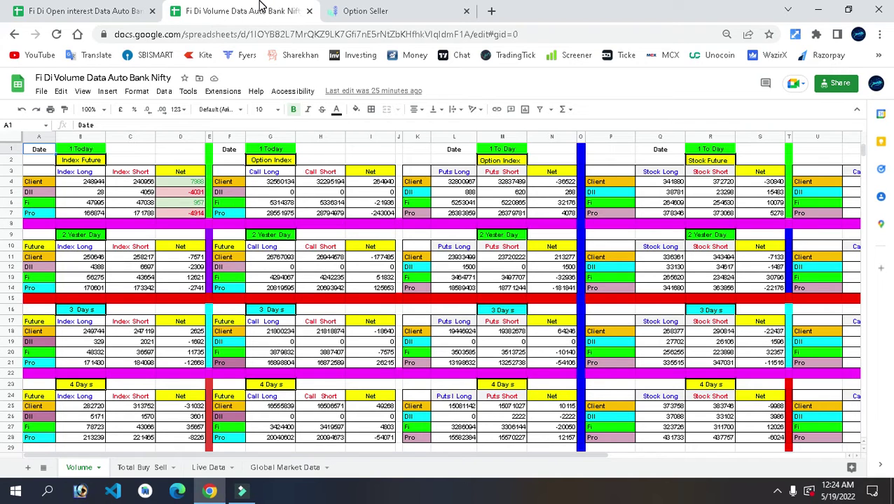
# Step: Switch to the Fi Di Open interest spreadsheet and set the 1 To Day date on the Live Data sheet to 17052022
pyautogui.click(107, 6)
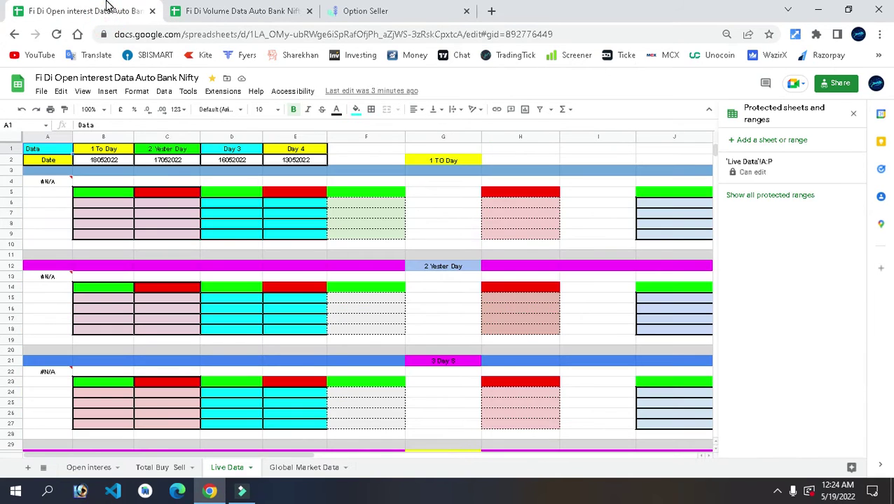
pyautogui.click(98, 160)
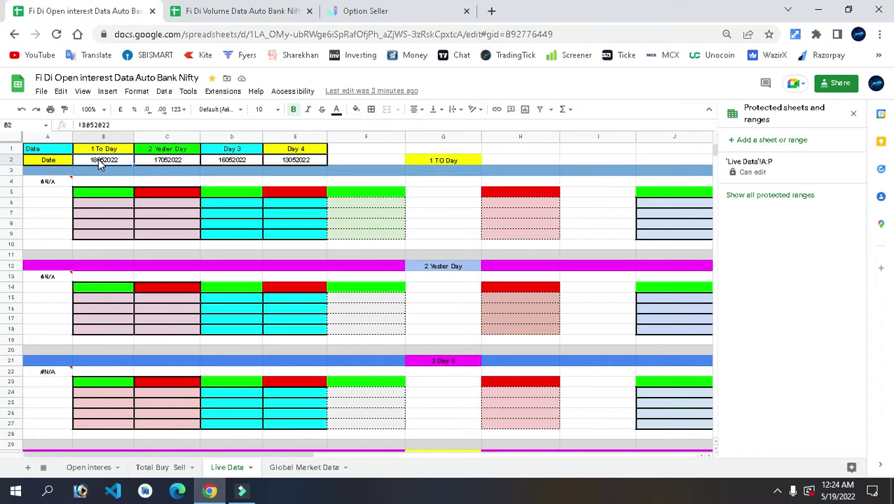
pyautogui.doubleClick(98, 160)
pyautogui.press('BackSpace')
pyautogui.write('7')
pyautogui.click(357, 155)
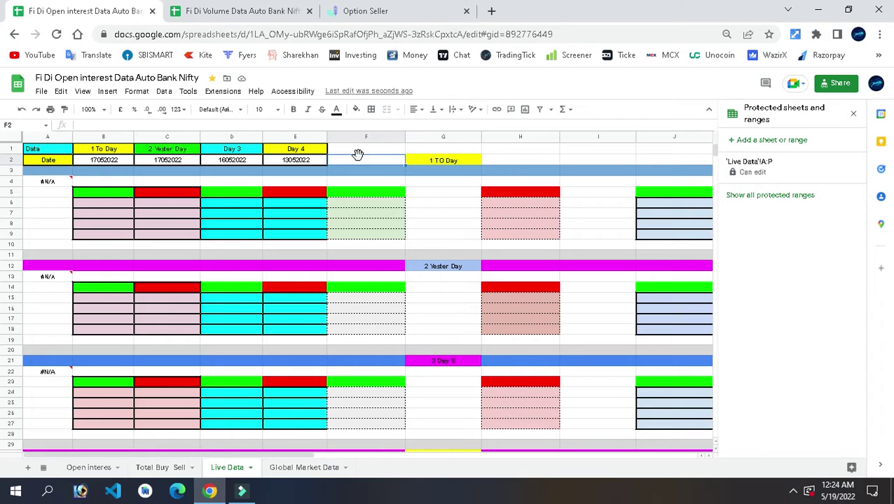
# Step: Set the 1 To Day date in cell B2 to 12052022
pyautogui.click(95, 159)
pyautogui.doubleClick(94, 159)
pyautogui.press('BackSpace')
pyautogui.write('2')
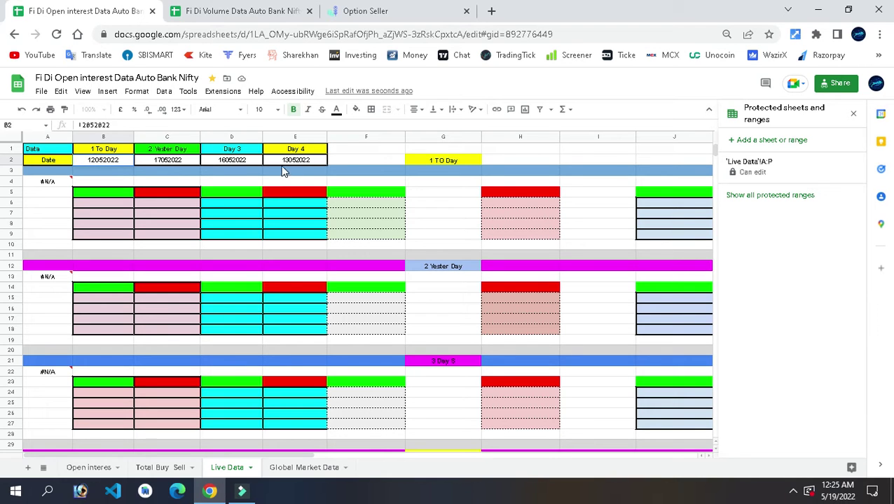
pyautogui.click(351, 152)
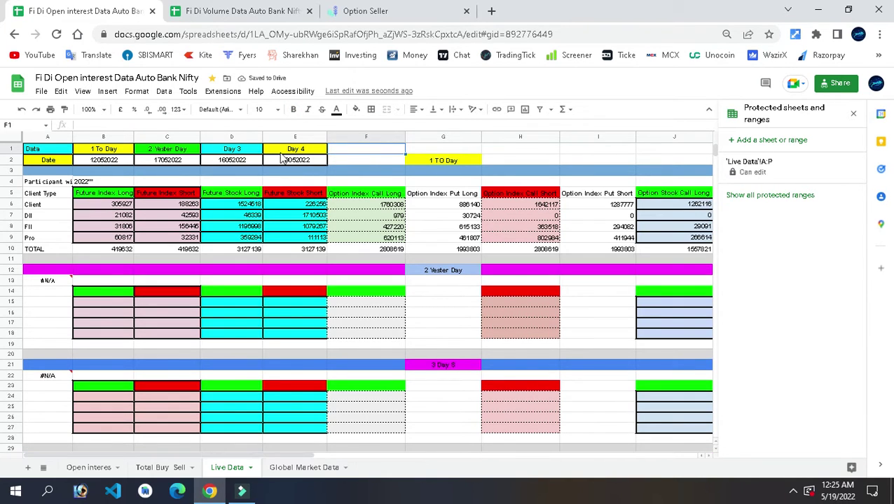
# Step: Set the 1 To Day date in cell B2 to 18052022
pyautogui.click(96, 157)
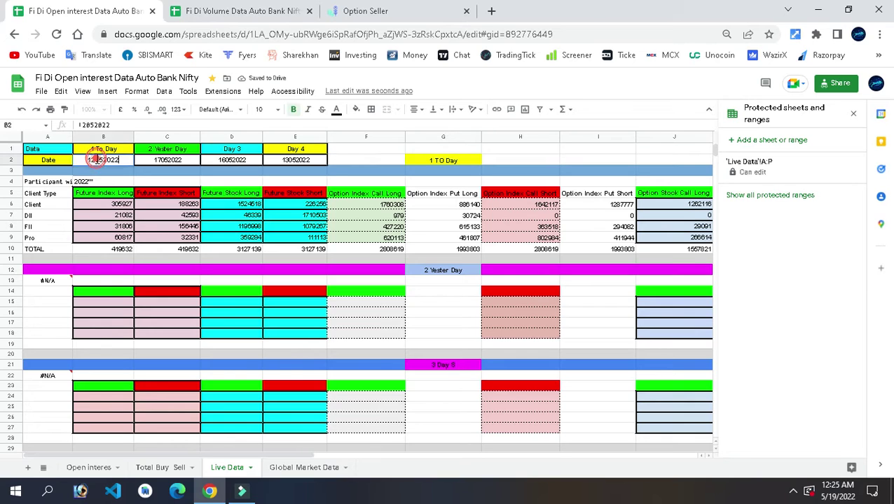
pyautogui.doubleClick(97, 159)
pyautogui.press('BackSpace')
pyautogui.write('8')
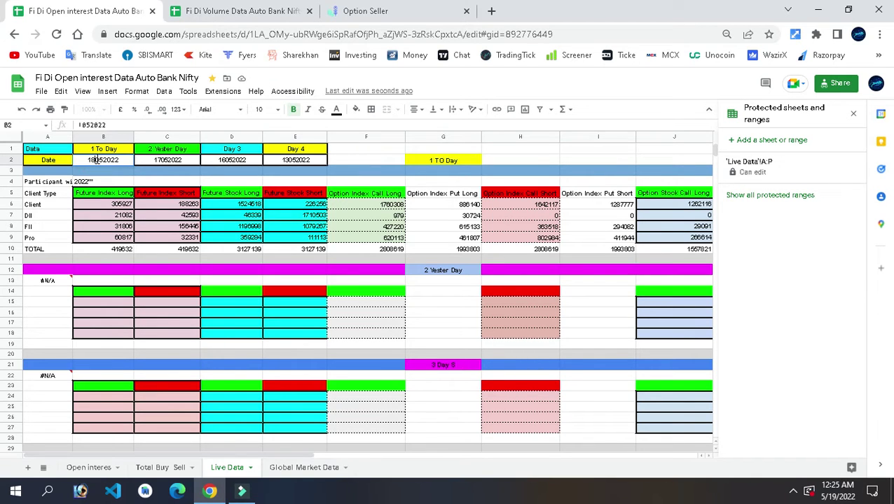
pyautogui.click(355, 159)
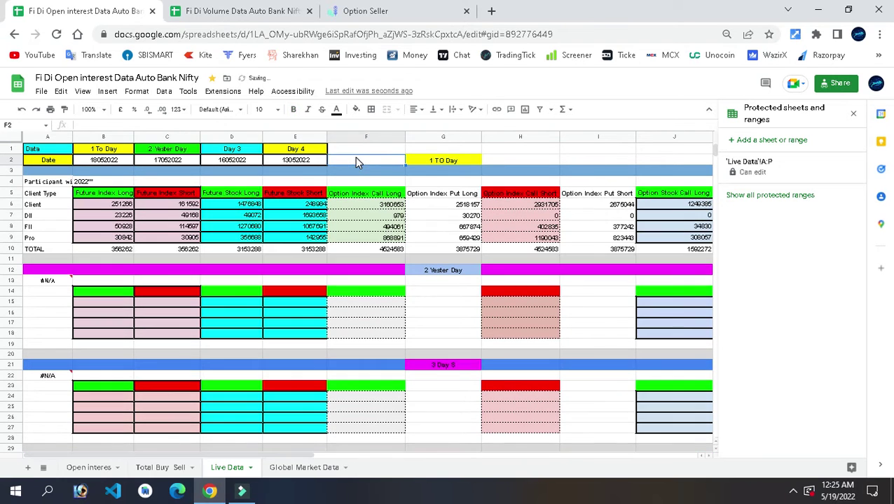
# Step: Set the 2 Yester Day date in cell C2 to 18052022 so its data table reloads
pyautogui.click(162, 161)
pyautogui.doubleClick(161, 162)
pyautogui.click(161, 162)
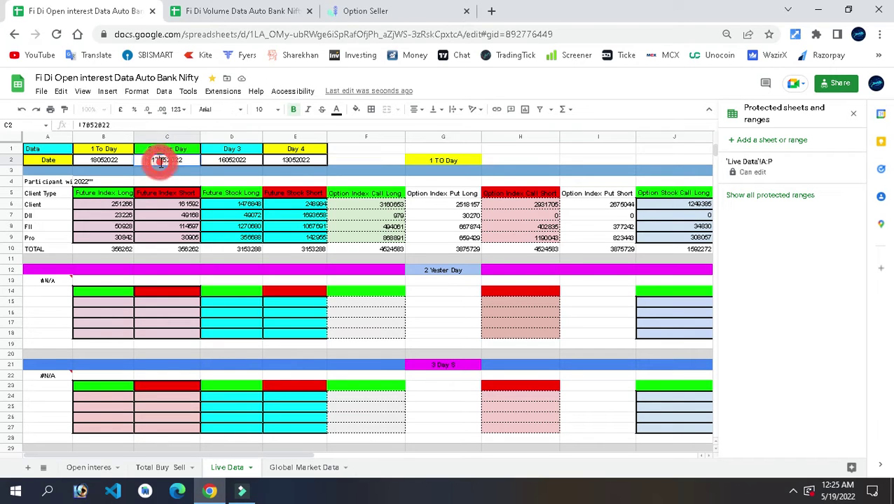
pyautogui.press('BackSpace')
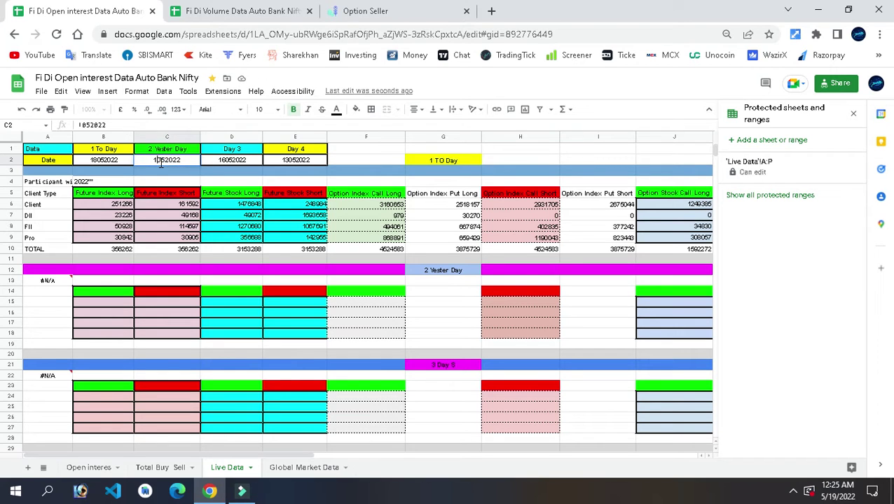
pyautogui.write('8')
pyautogui.click(349, 161)
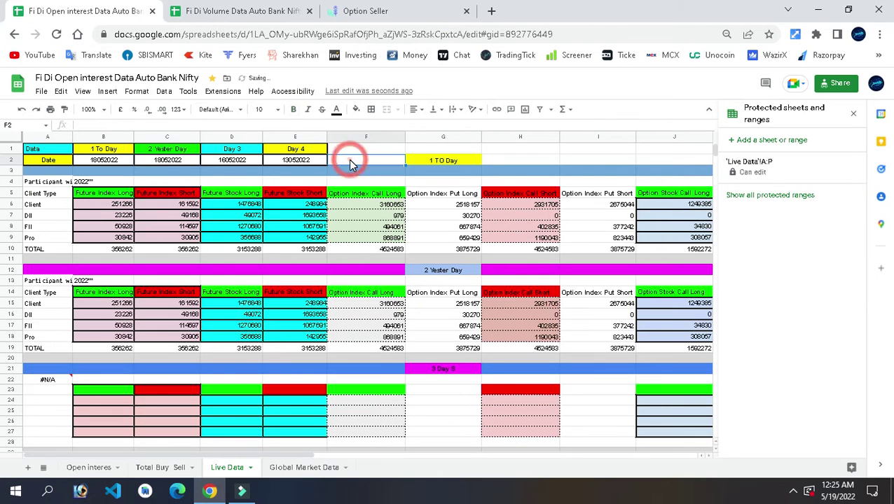
# Step: Set the 2 Yester Day date in cell C2 to 17052022
pyautogui.doubleClick(160, 160)
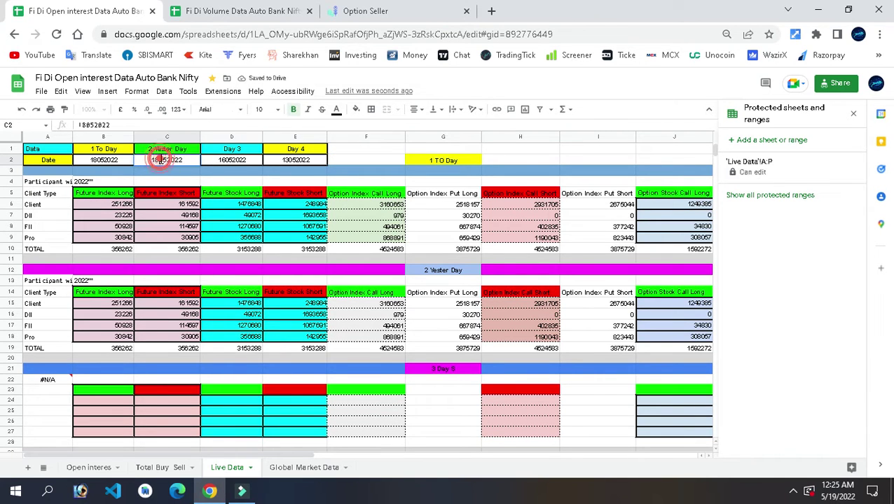
pyautogui.press('BackSpace')
pyautogui.write('7')
pyautogui.click(351, 160)
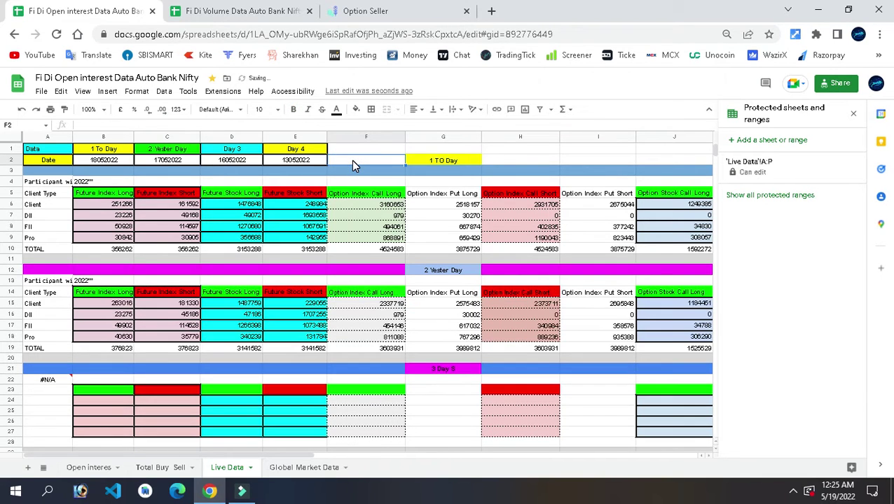
# Step: Set the Day 3 date in cell D2 to 17052022 so its data table reloads
pyautogui.doubleClick(220, 160)
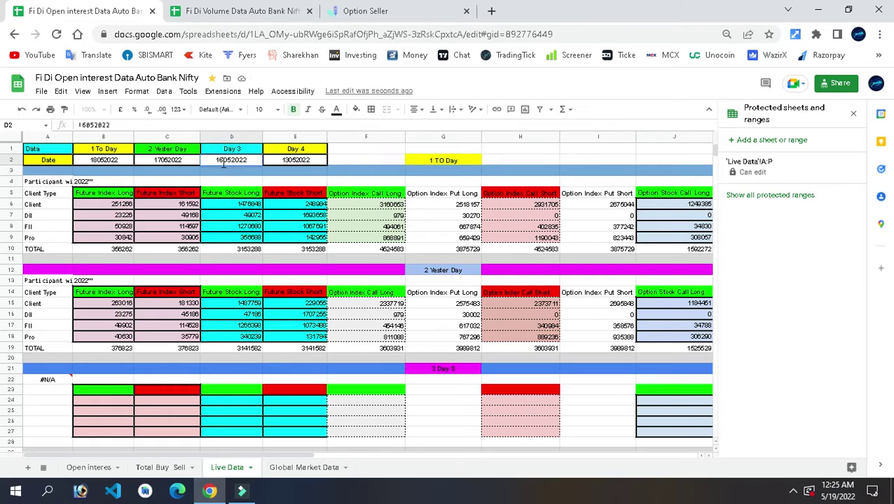
pyautogui.click(223, 161)
pyautogui.press('BackSpace')
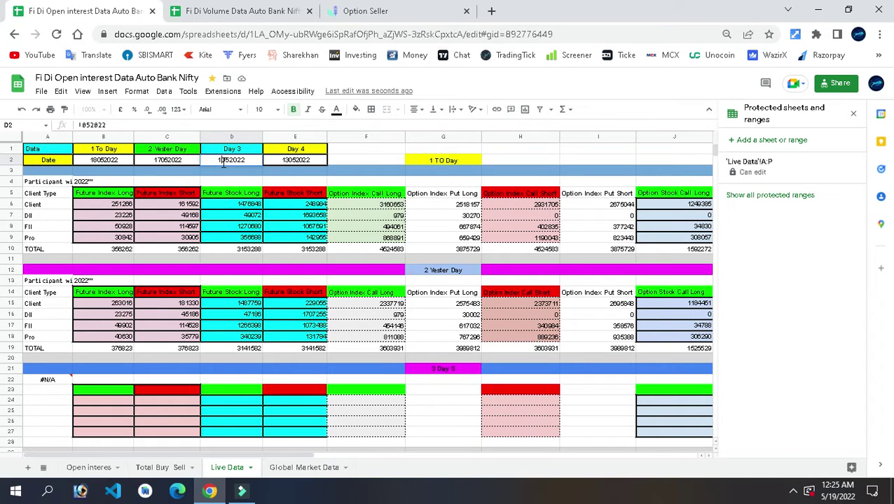
pyautogui.write('7')
pyautogui.click(349, 159)
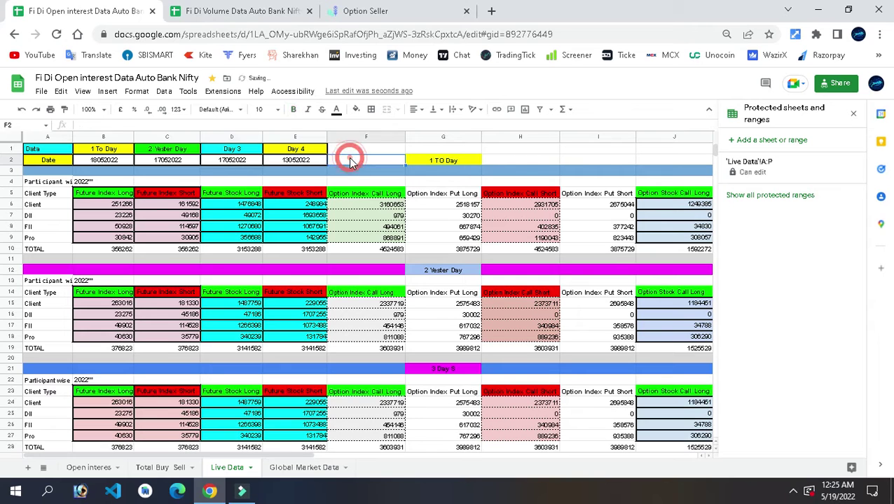
# Step: Set the Day 3 date in cell D2 to 16052022
pyautogui.doubleClick(225, 159)
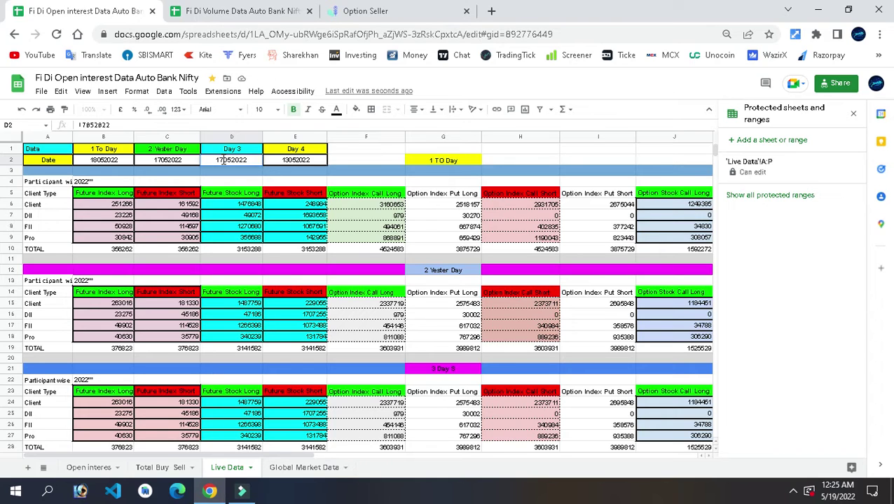
pyautogui.press('BackSpace')
pyautogui.write('6')
pyautogui.click(362, 161)
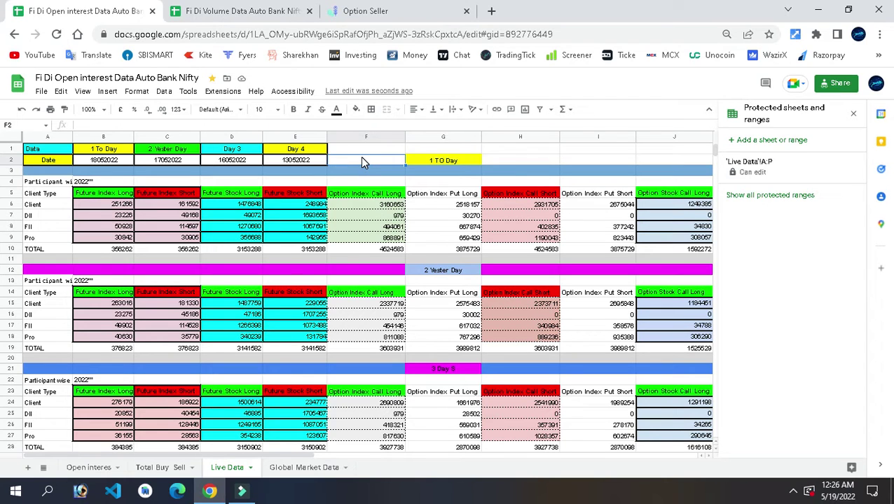
# Step: Set the Day 4 date in cell E2 to 12052022 so its data table reloads
pyautogui.click(289, 159)
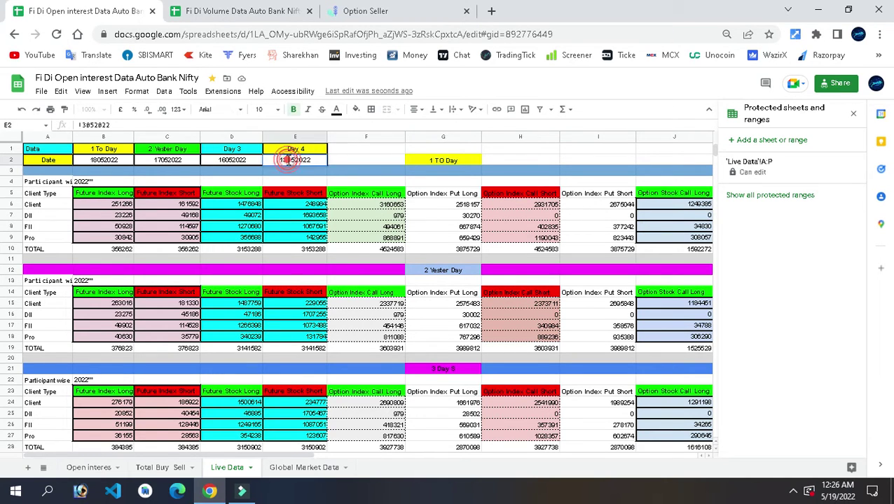
pyautogui.doubleClick(289, 160)
pyautogui.press('BackSpace')
pyautogui.write('2')
pyautogui.click(344, 159)
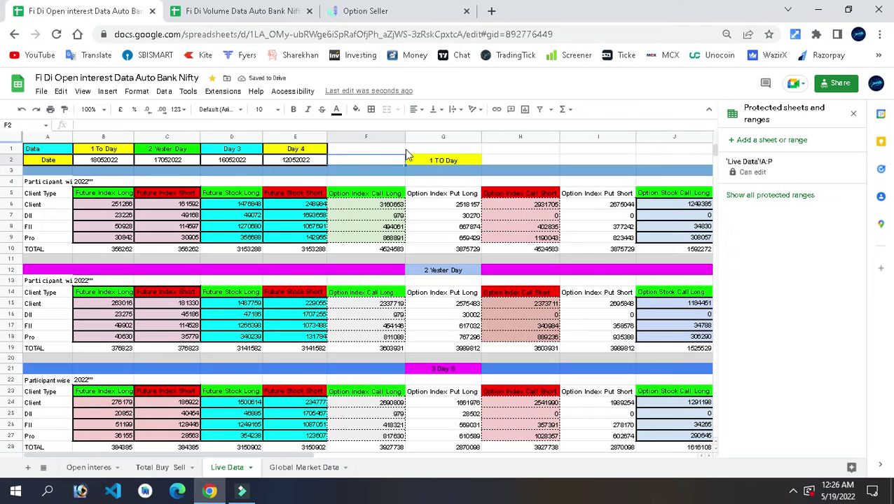
# Step: Set the Day 4 date in cell E2 to 13052022
pyautogui.scroll(-3, 713, 151)
pyautogui.scroll(3, 716, 155)
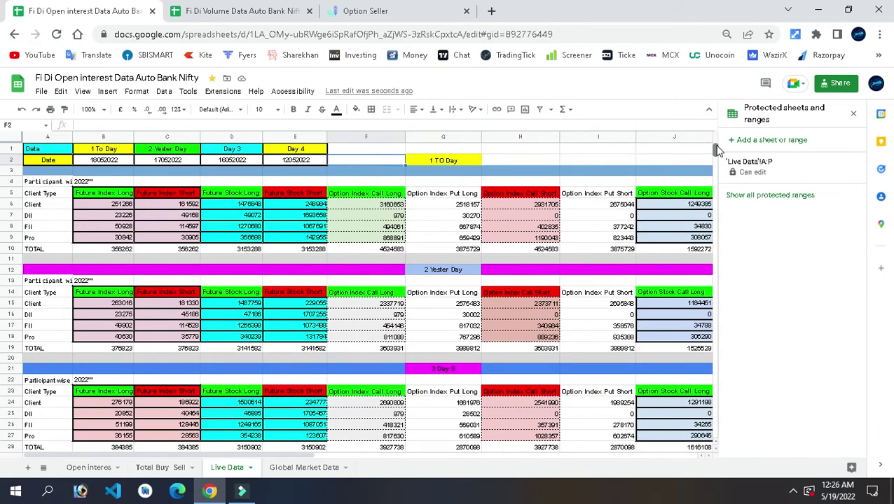
pyautogui.doubleClick(286, 158)
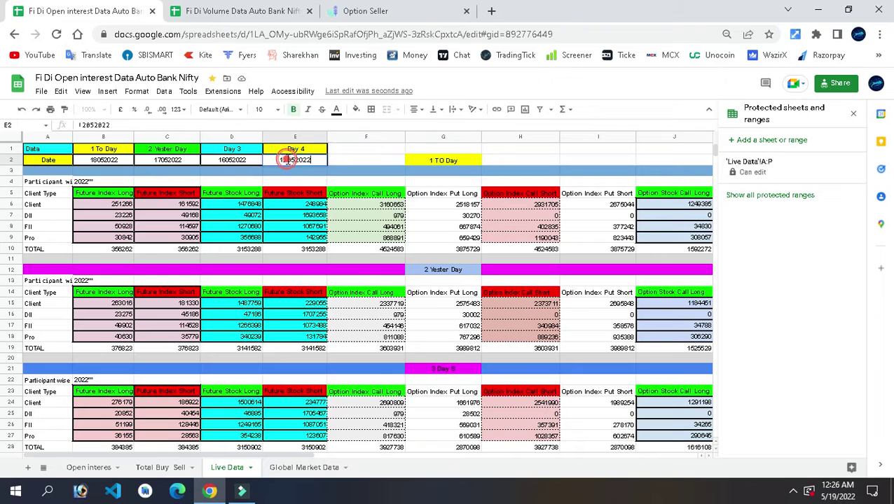
pyautogui.press('BackSpace')
pyautogui.write('3')
pyautogui.click(354, 160)
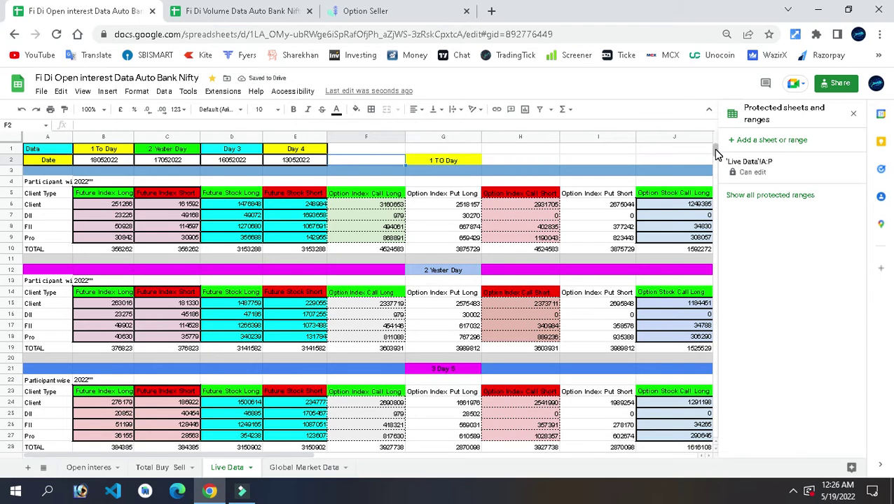
# Step: Review the Live Data tables down to the 4 Day section, and check the system calendar
pyautogui.scroll(-5, 716, 153)
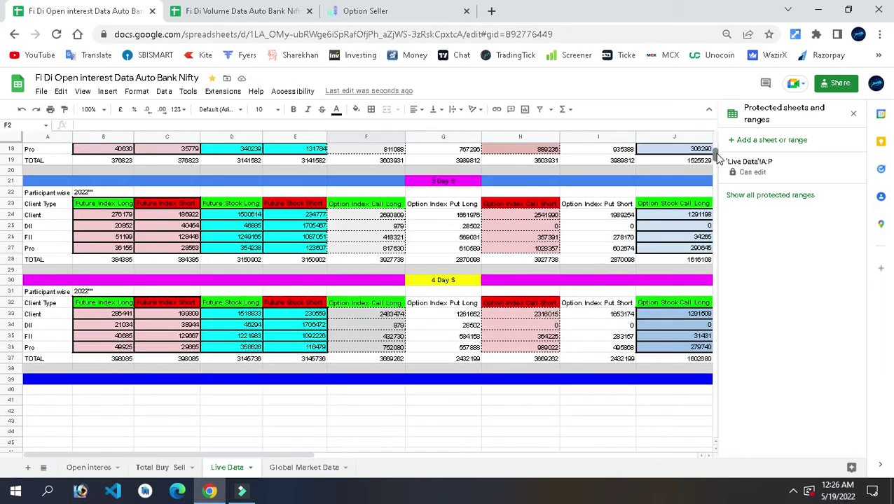
pyautogui.moveTo(716, 157); pyautogui.dragTo(722, 140)
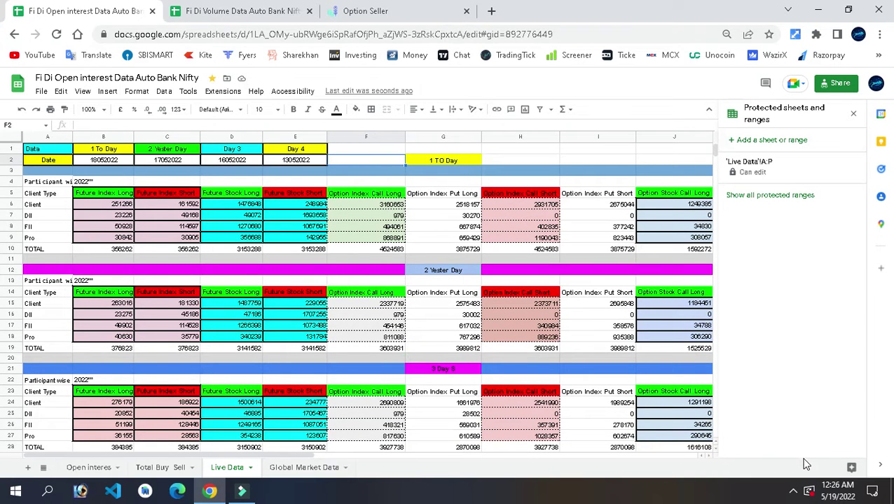
pyautogui.click(835, 493)
pyautogui.click(592, 156)
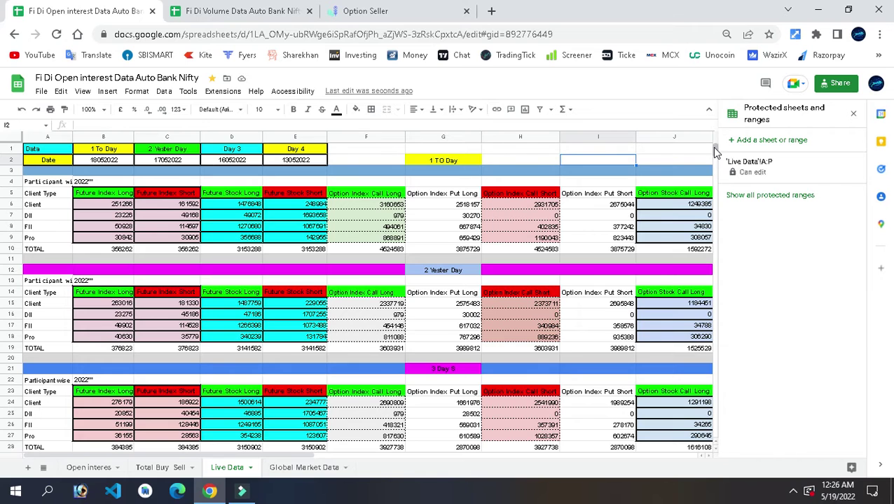
pyautogui.moveTo(714, 147)
pyautogui.mouseDown()
pyautogui.moveTo(716, 158)
pyautogui.moveTo(714, 149)
pyautogui.mouseUp()
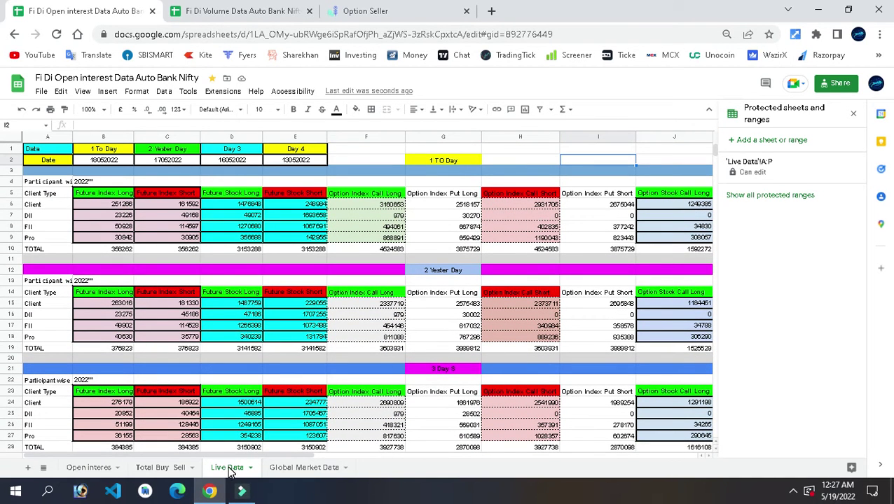
# Step: Try a different 2 Yester Day date by setting cell C2 to 10052022
pyautogui.click(101, 161)
pyautogui.click(98, 163)
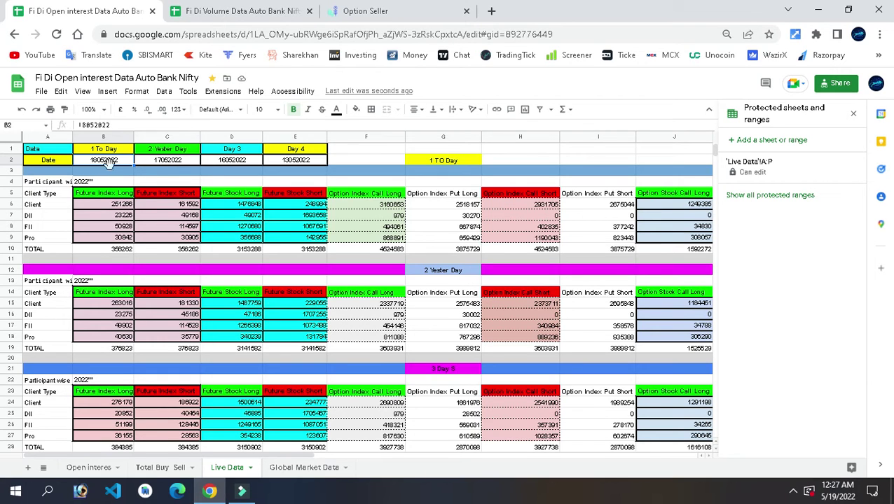
pyautogui.click(160, 160)
pyautogui.doubleClick(160, 159)
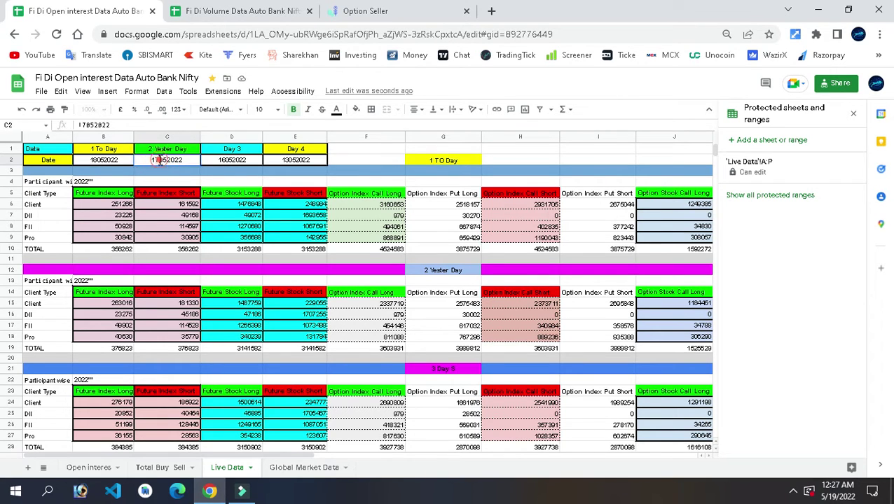
pyautogui.press('BackSpace')
pyautogui.write('0')
pyautogui.click(354, 152)
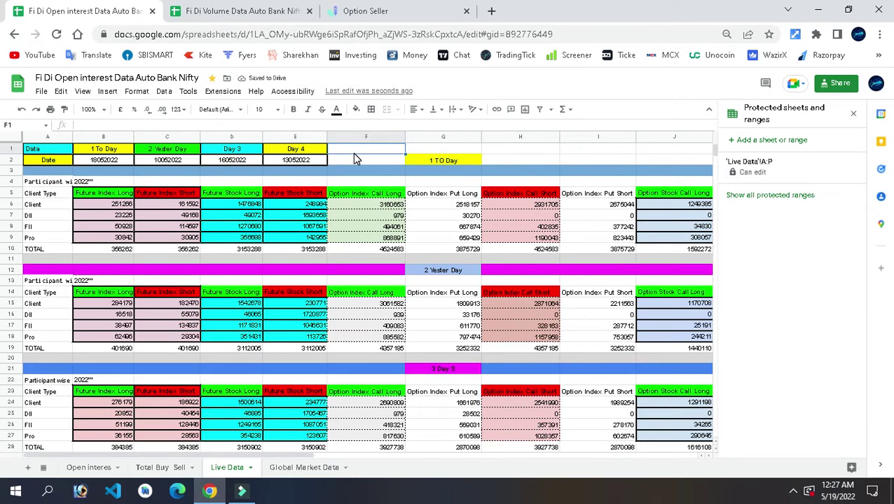
# Step: Restore the 2 Yester Day date in cell C2 to 17052022
pyautogui.doubleClick(160, 161)
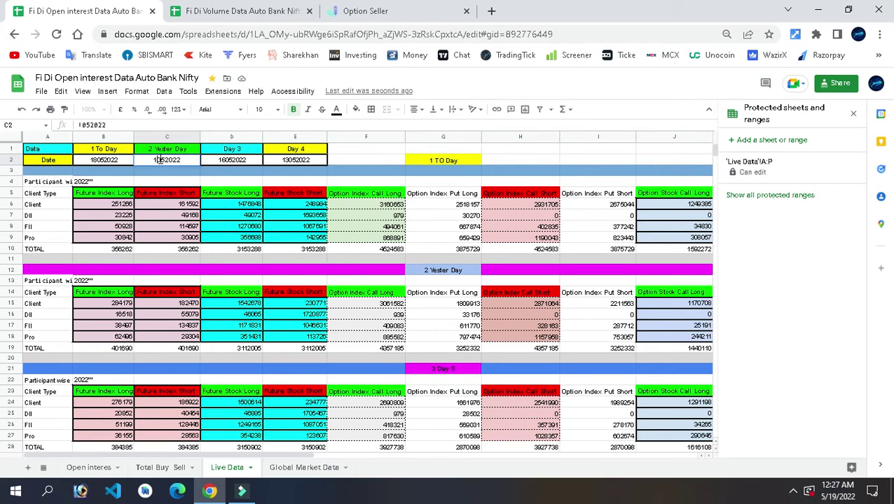
pyautogui.write('7')
pyautogui.click(355, 159)
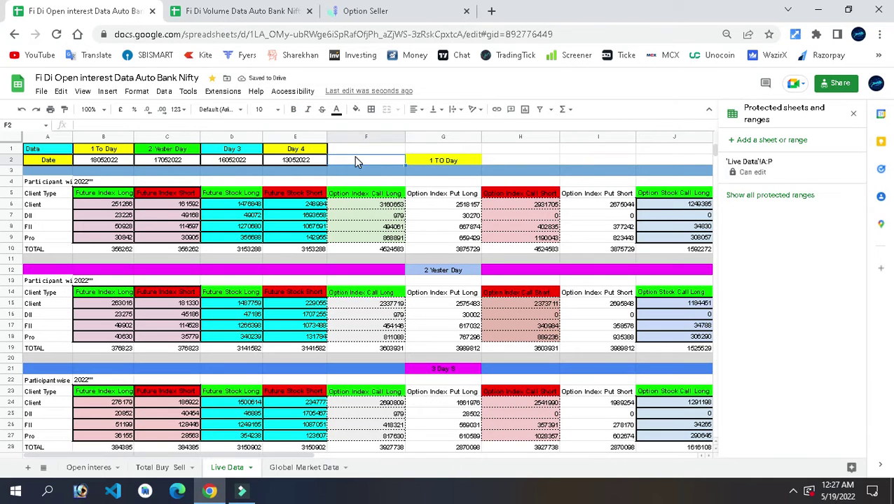
# Step: Check the dates in the system calendar, and open the Global Market Data sheet
pyautogui.click(840, 492)
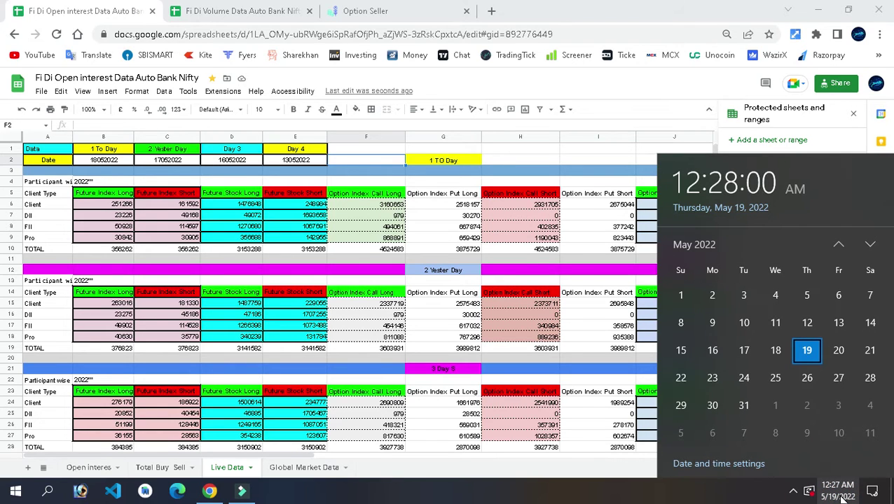
pyautogui.click(842, 498)
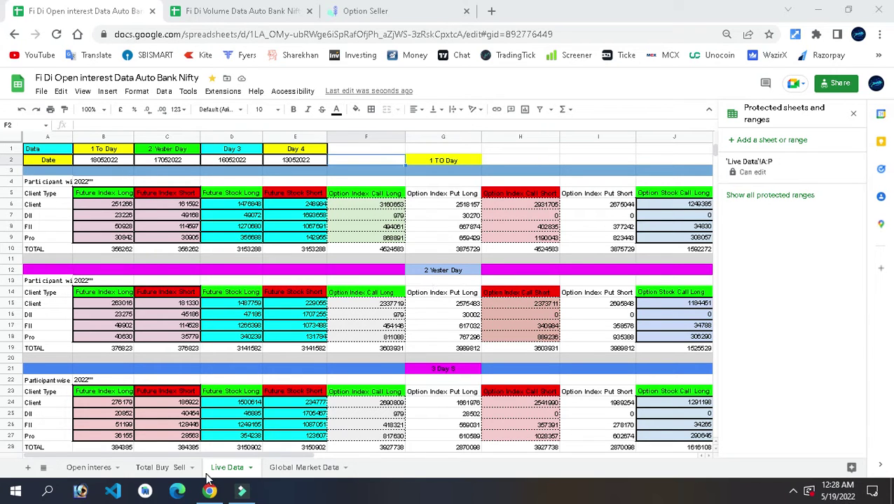
pyautogui.click(293, 471)
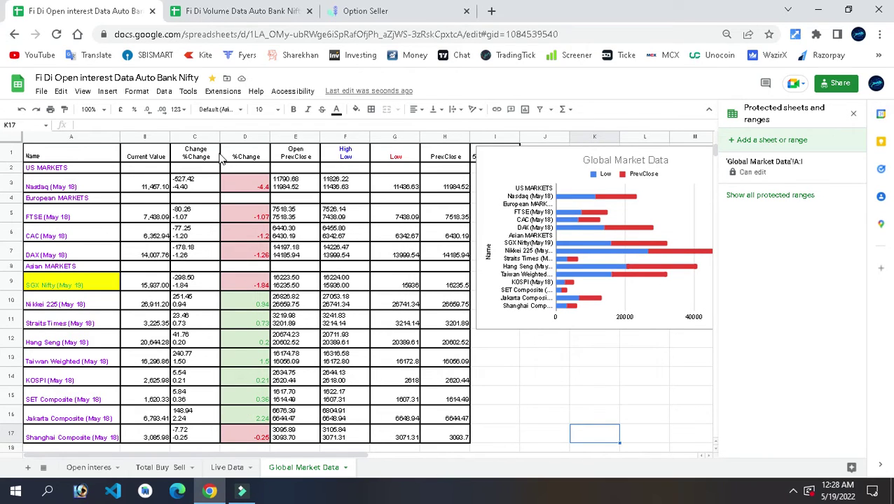
# Step: Select the %Change values in D3:D17 of the Global Market Data sheet and start a single-colour conditional format rule for them
pyautogui.click(249, 185)
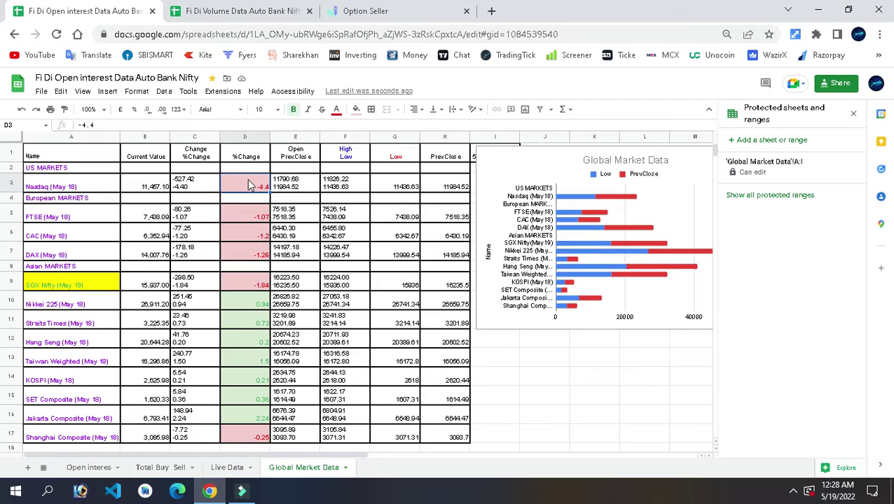
pyautogui.hotkey('shift', 'Down')
pyautogui.hotkey('shift', 'Down')
pyautogui.hotkey('shift', 'Down')
pyautogui.hotkey('shift', 'Down')
pyautogui.hotkey('shift', 'Down')
pyautogui.hotkey('shift', 'Down')
pyautogui.hotkey('shift', 'Down')
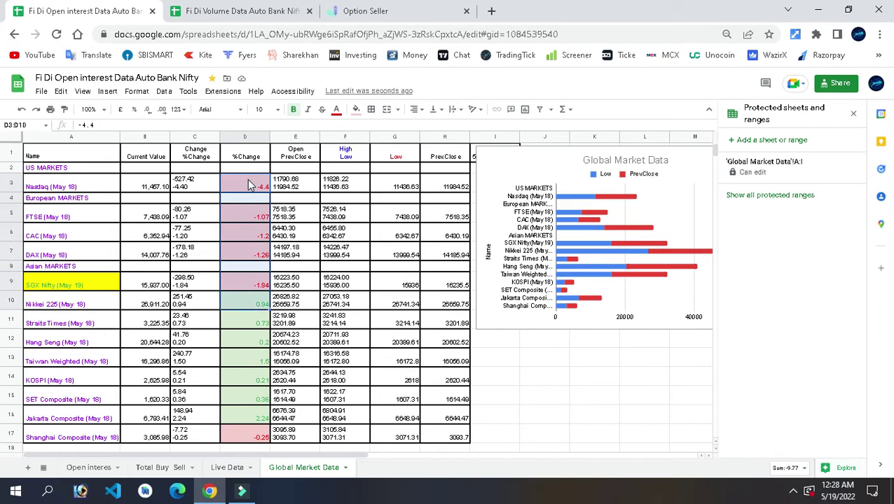
pyautogui.hotkey('shift', 'Down')
pyautogui.hotkey('shift', 'Down')
pyautogui.hotkey('shift', 'Down')
pyautogui.hotkey('shift', 'Down')
pyautogui.hotkey('shift', 'Down')
pyautogui.hotkey('shift', 'Down')
pyautogui.hotkey('shift', 'Down')
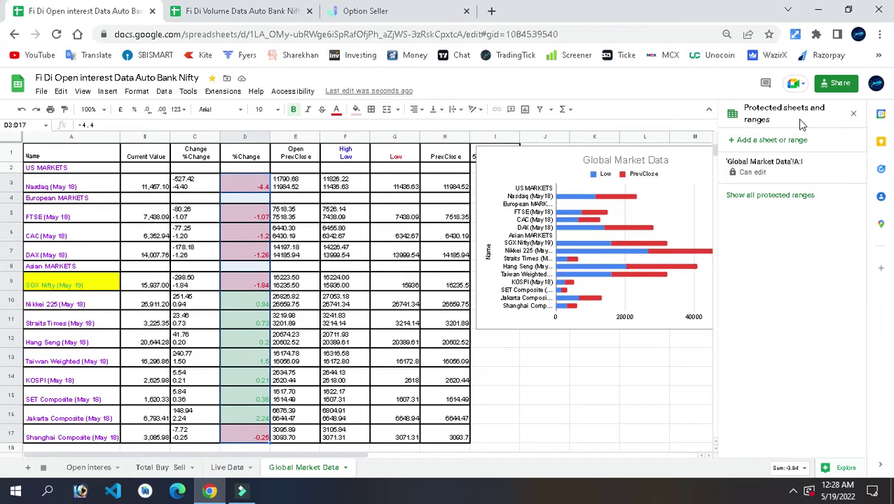
pyautogui.rightClick(250, 187)
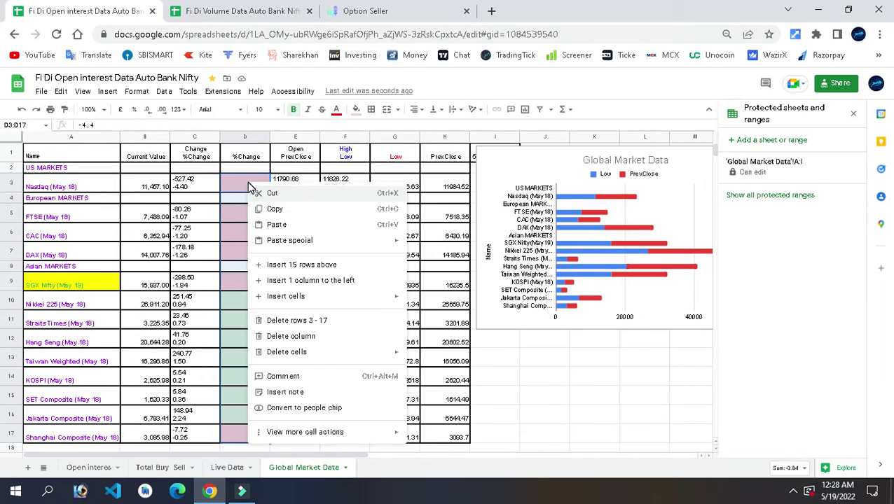
pyautogui.moveTo(293, 435)
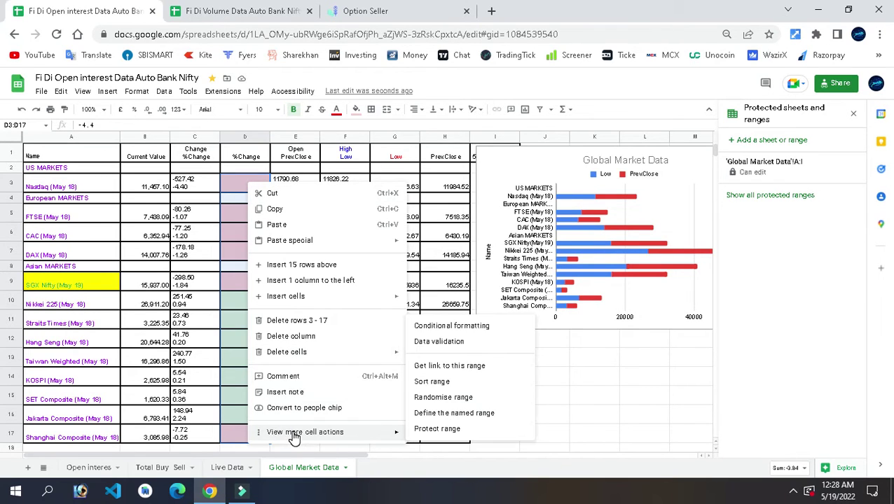
pyautogui.click(454, 328)
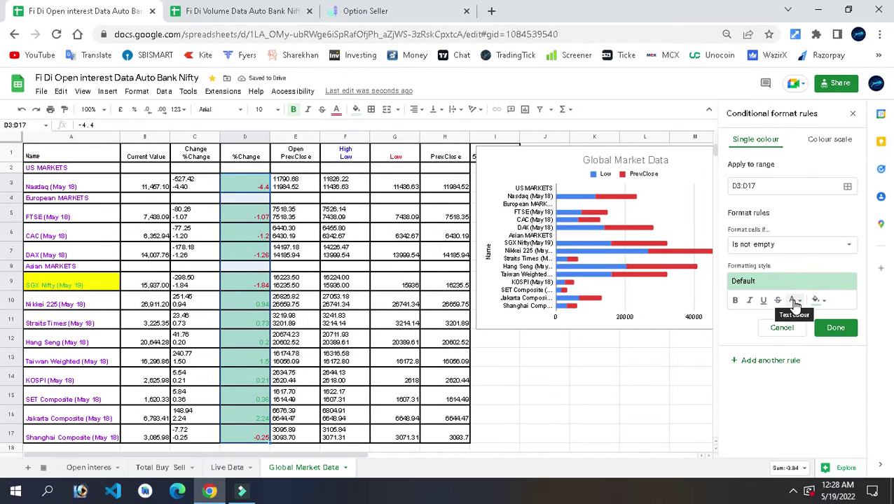
pyautogui.click(794, 301)
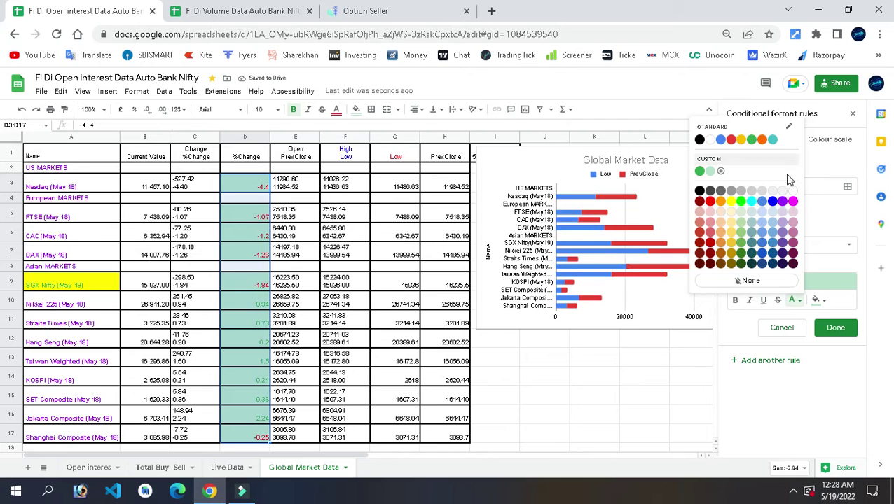
pyautogui.click(824, 230)
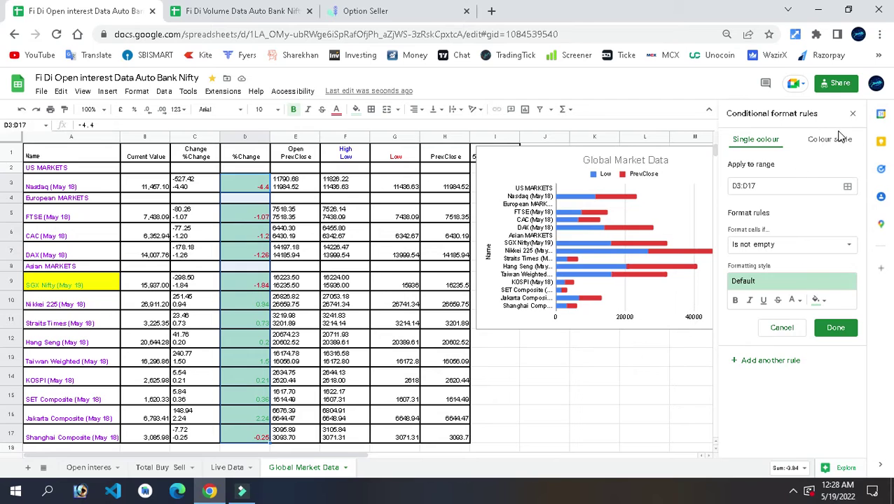
# Step: Set the rule for D3:D17 to format cells with values greater than 0
pyautogui.click(802, 245)
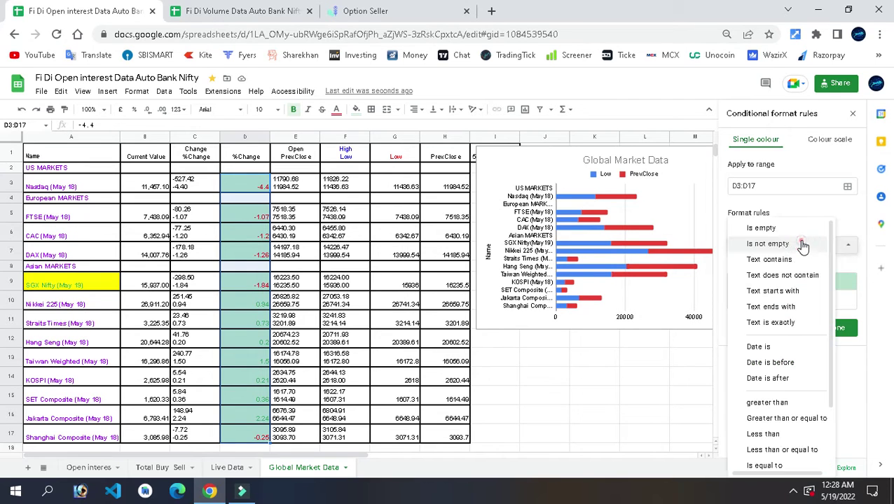
pyautogui.click(789, 401)
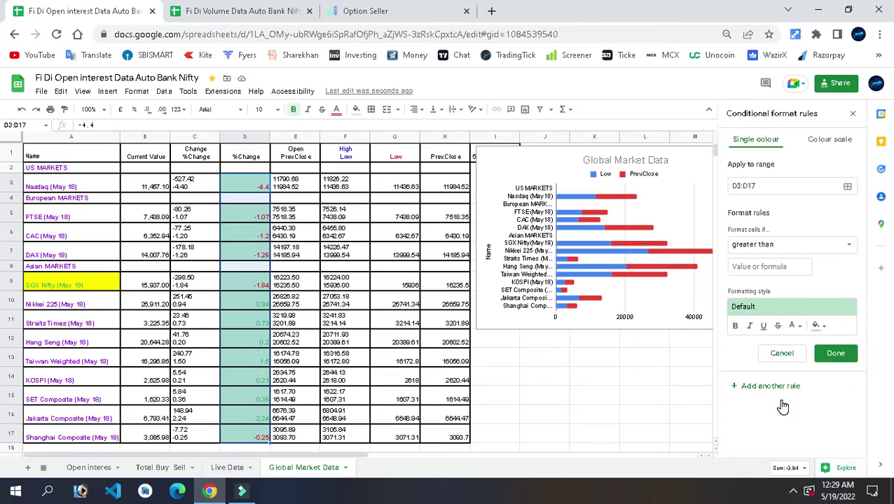
pyautogui.click(783, 267)
pyautogui.write('0')
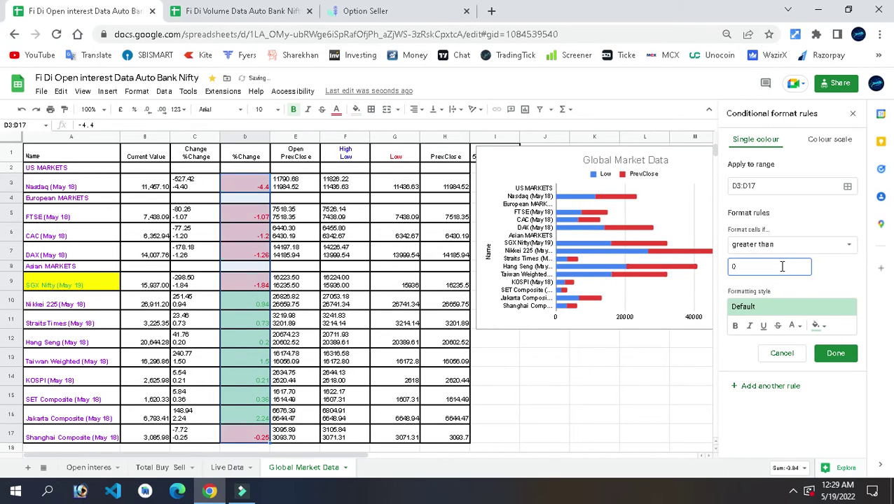
# Step: Style the greater-than-0 rule with bold green text on a light green fill, and save the rule
pyautogui.click(735, 326)
pyautogui.click(793, 325)
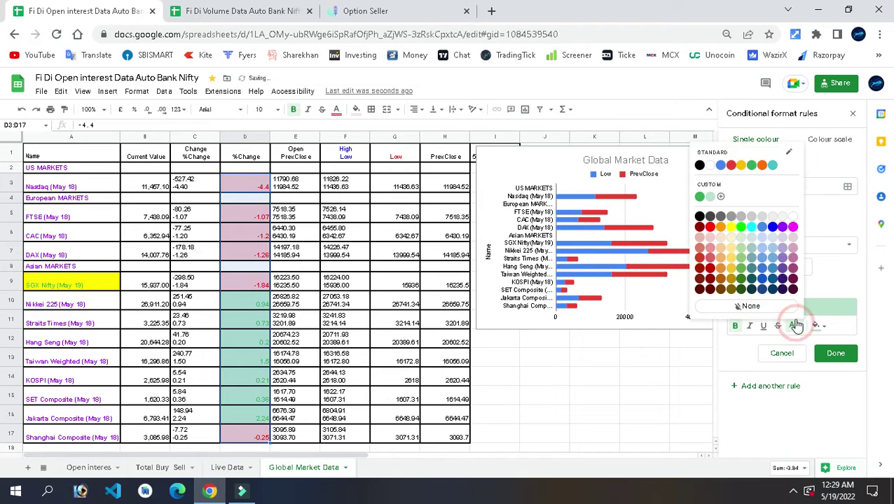
pyautogui.click(752, 165)
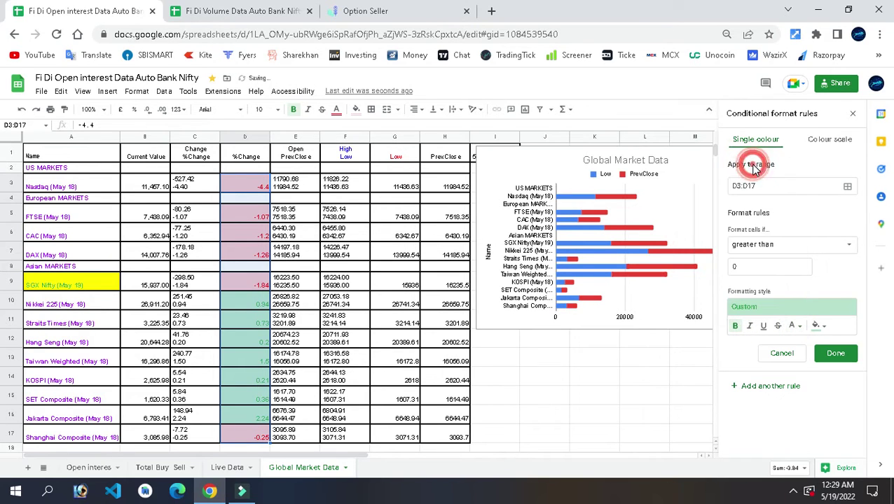
pyautogui.click(816, 326)
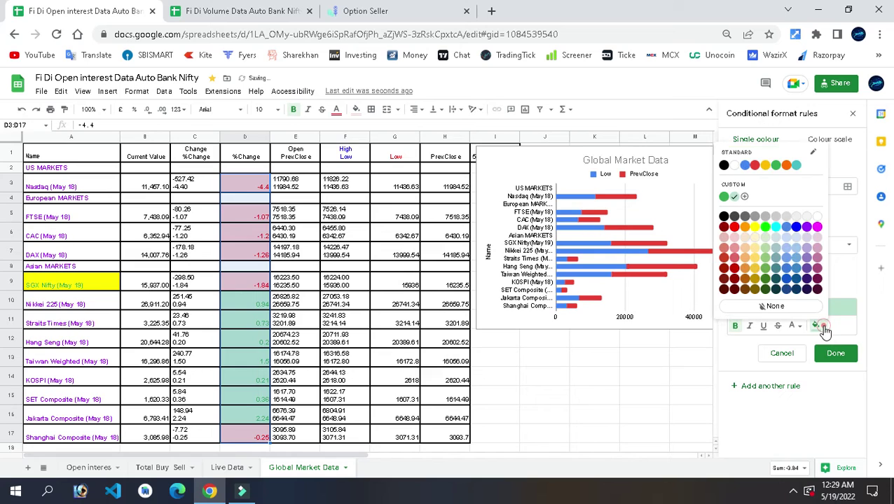
pyautogui.click(767, 242)
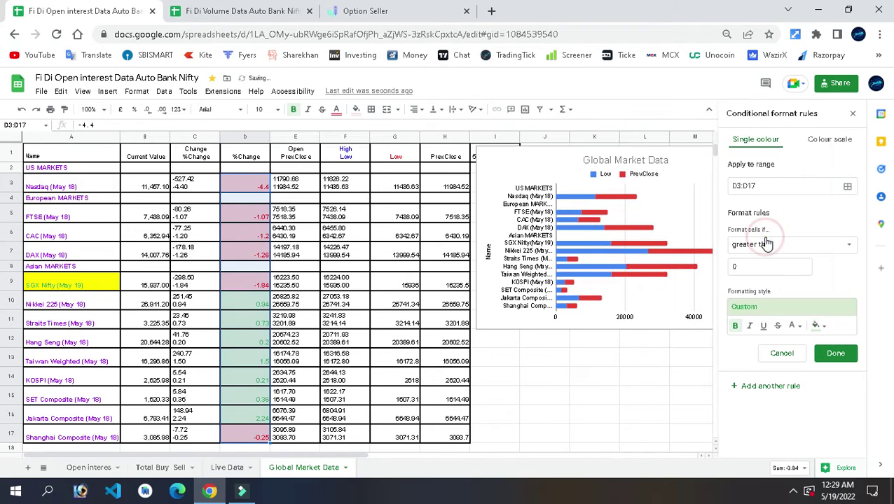
pyautogui.click(835, 353)
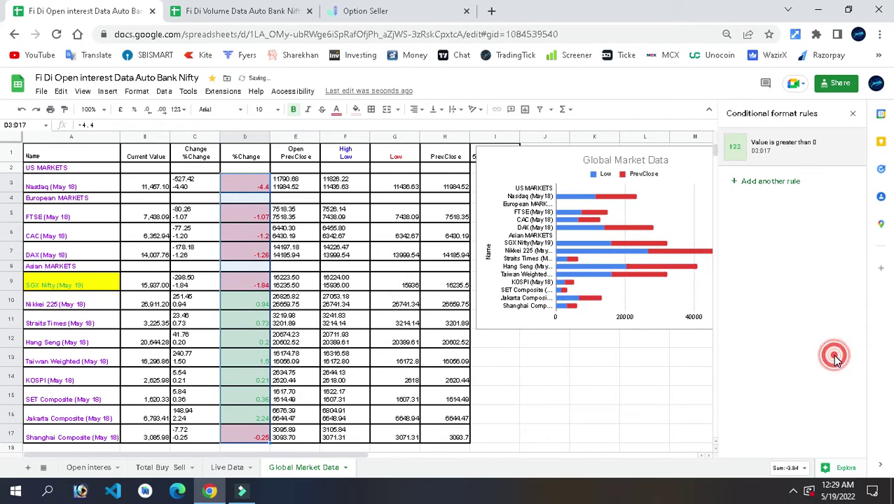
# Step: Add a second conditional format rule for D3:D17 that applies to values less than 0
pyautogui.click(762, 182)
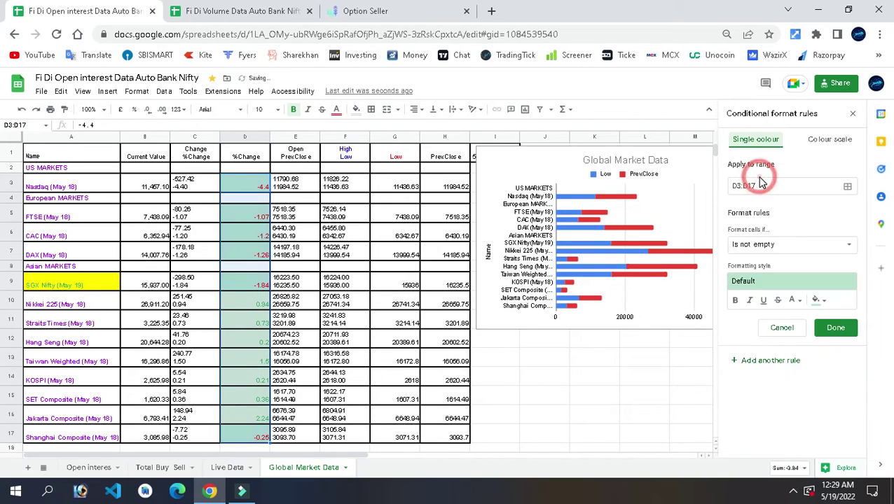
pyautogui.click(780, 245)
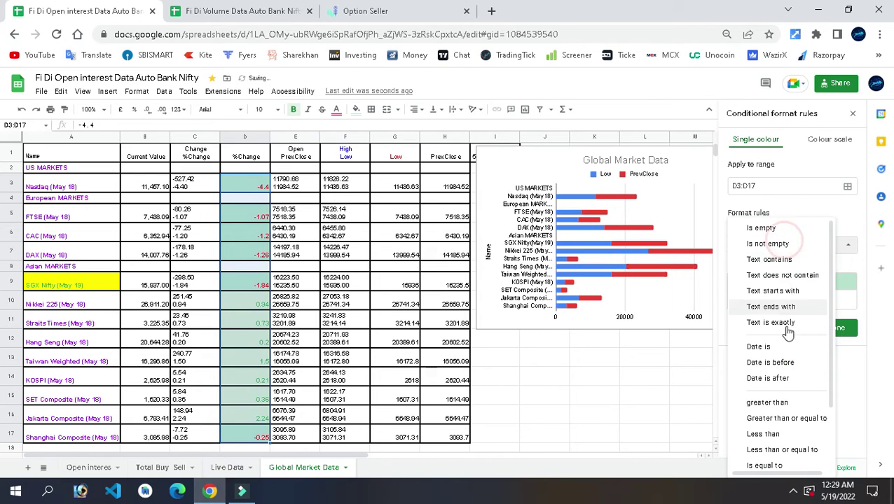
pyautogui.click(766, 435)
pyautogui.click(770, 268)
pyautogui.write('0')
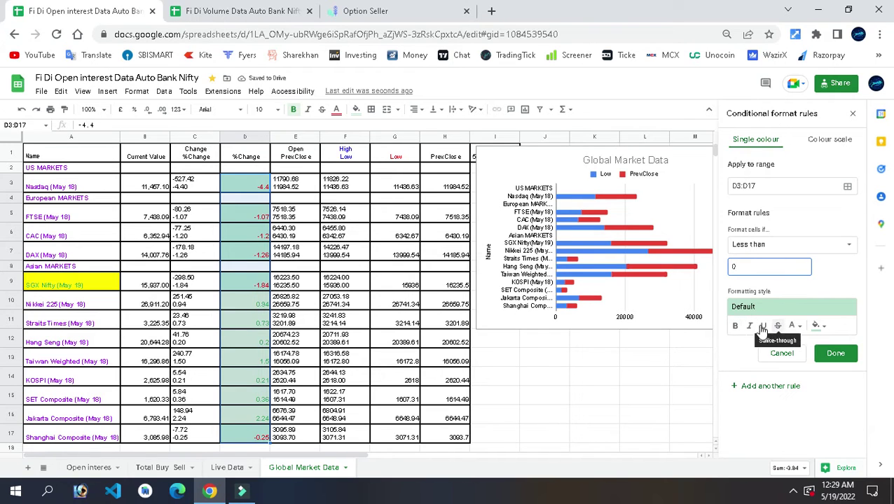
# Step: Style the less-than-0 rule with bold red text on a light red fill, save it, and deselect the range
pyautogui.click(735, 327)
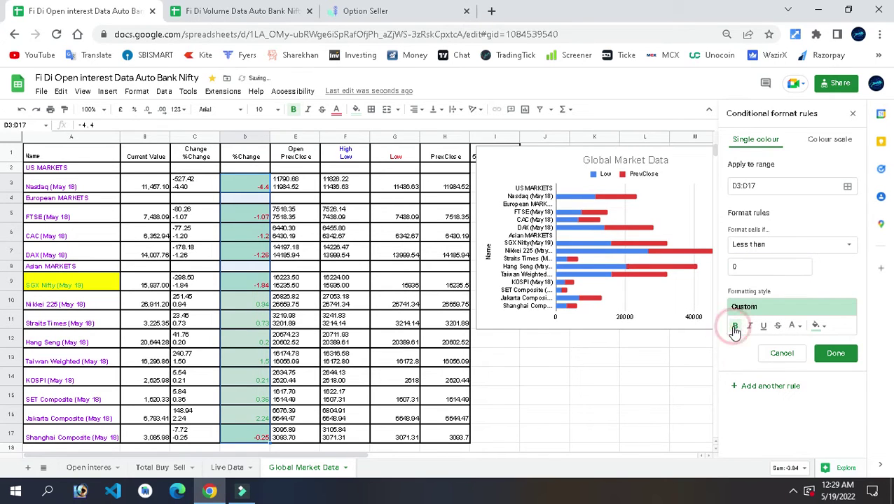
pyautogui.click(793, 327)
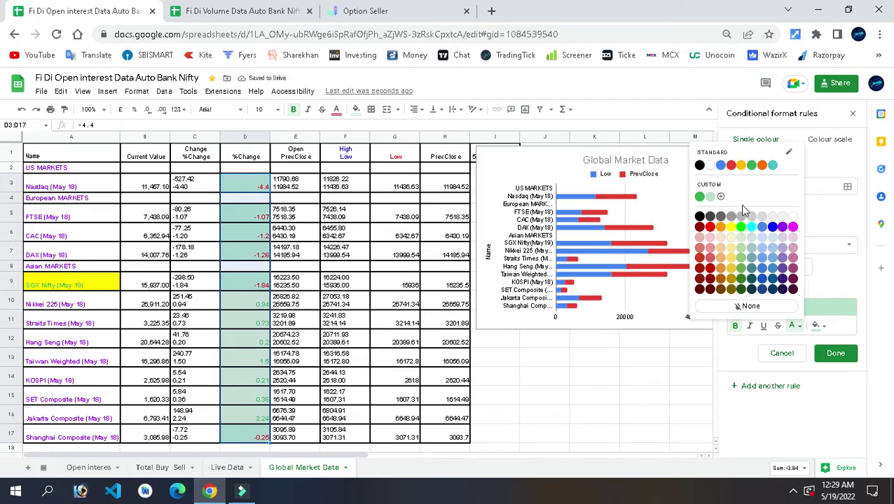
pyautogui.click(710, 228)
pyautogui.click(826, 328)
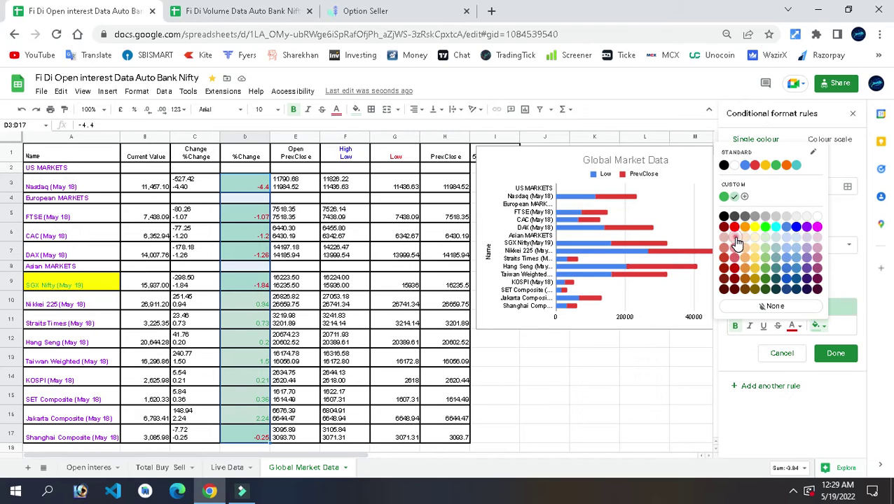
pyautogui.click(735, 238)
pyautogui.click(836, 353)
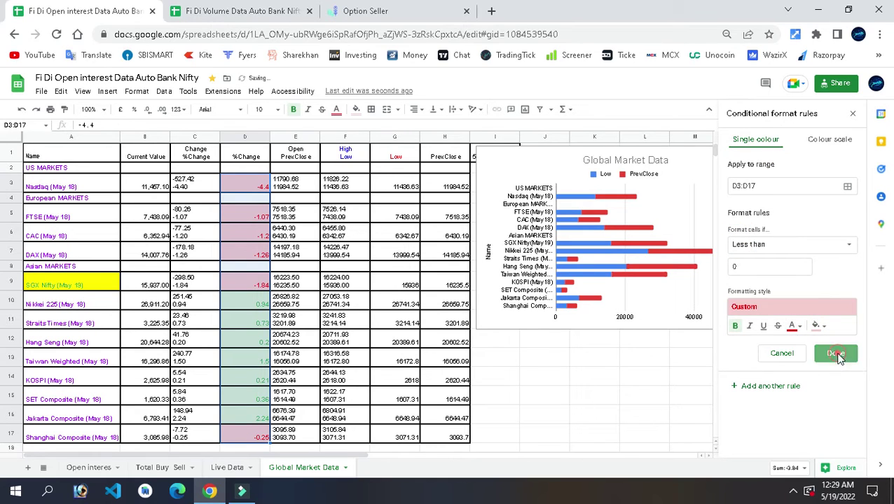
pyautogui.click(654, 394)
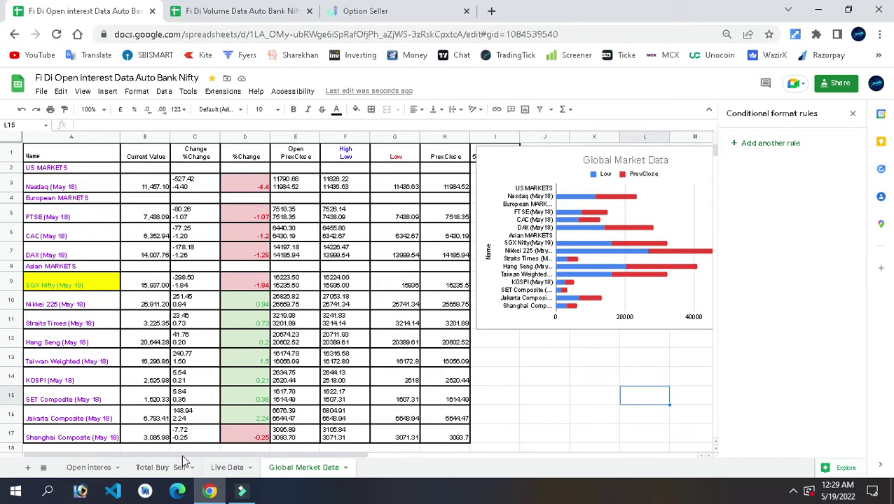
# Step: Review the Live Data and Total Buy Sell sheets, and open the Open interes sheet
pyautogui.click(224, 468)
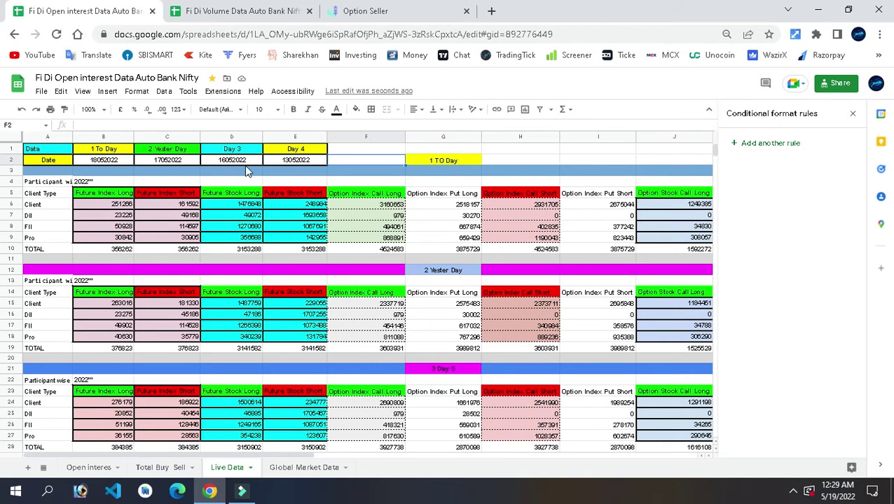
pyautogui.click(171, 468)
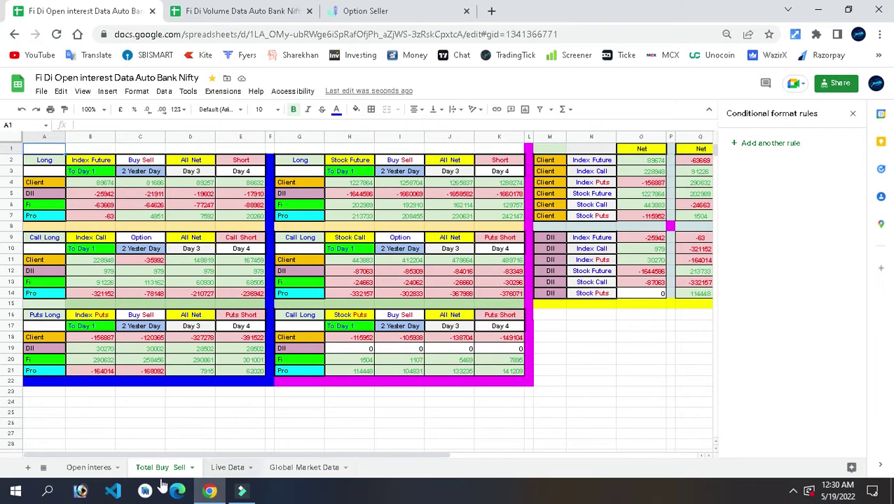
pyautogui.click(86, 469)
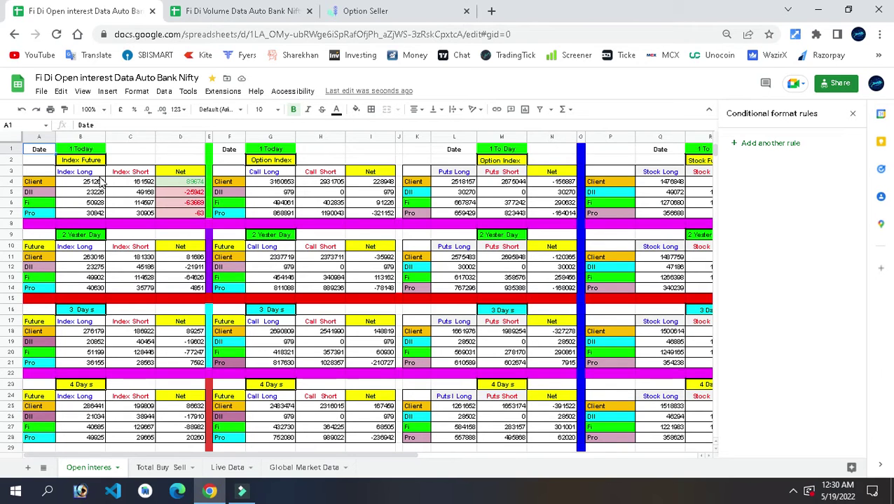
# Step: Select the 1 Today Option Index call Net values in I4:I7 and start a conditional format rule for them
pyautogui.click(378, 182)
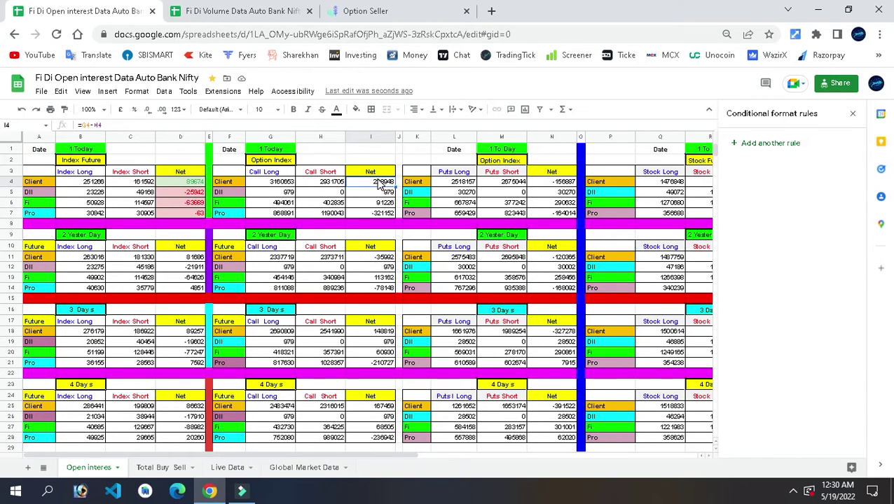
pyautogui.hotkey('shift', 'Down')
pyautogui.hotkey('shift', 'Down')
pyautogui.hotkey('shift', 'Down')
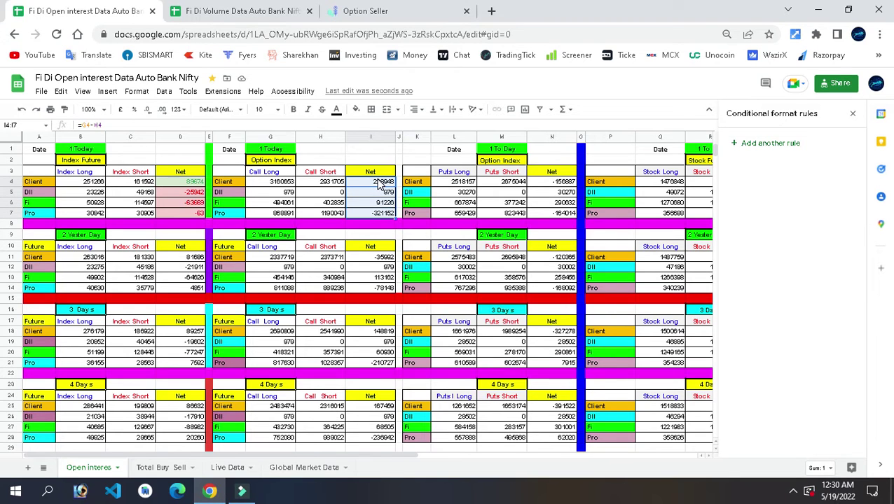
pyautogui.rightClick(378, 182)
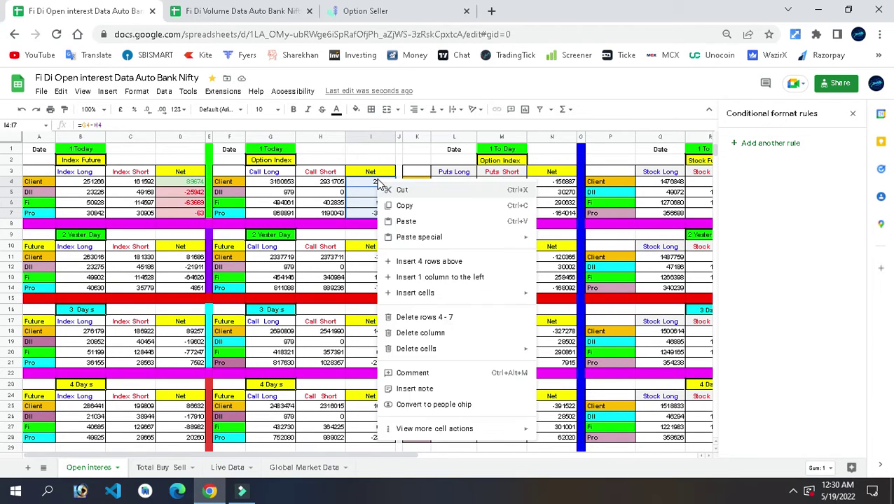
pyautogui.moveTo(443, 431)
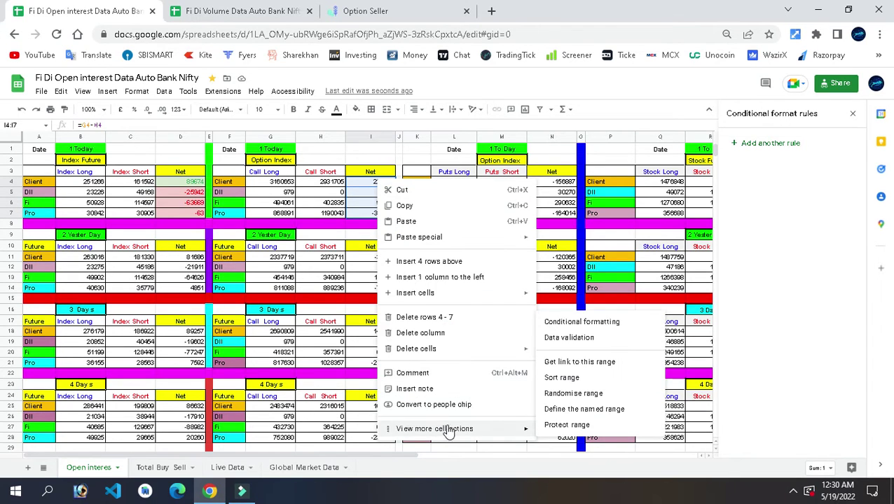
pyautogui.click(581, 322)
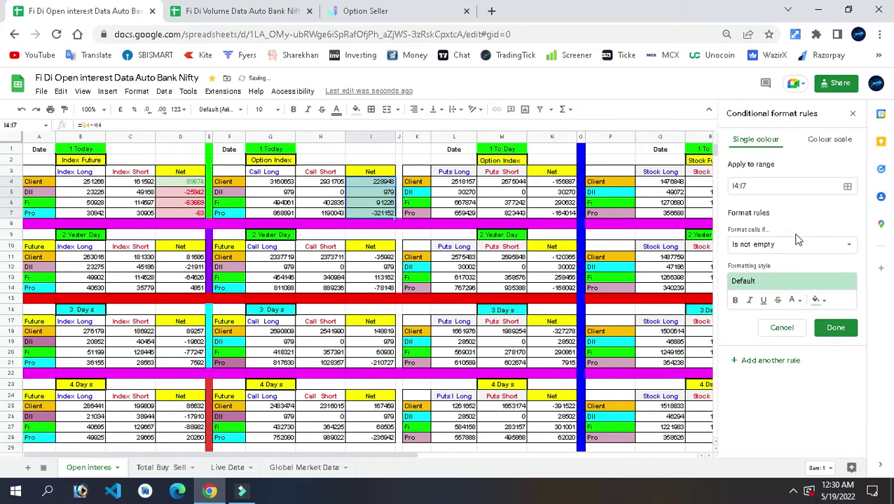
# Step: Set the I4:I7 rule to values greater than 0 with bold green text on a light green fill, and save it
pyautogui.click(769, 247)
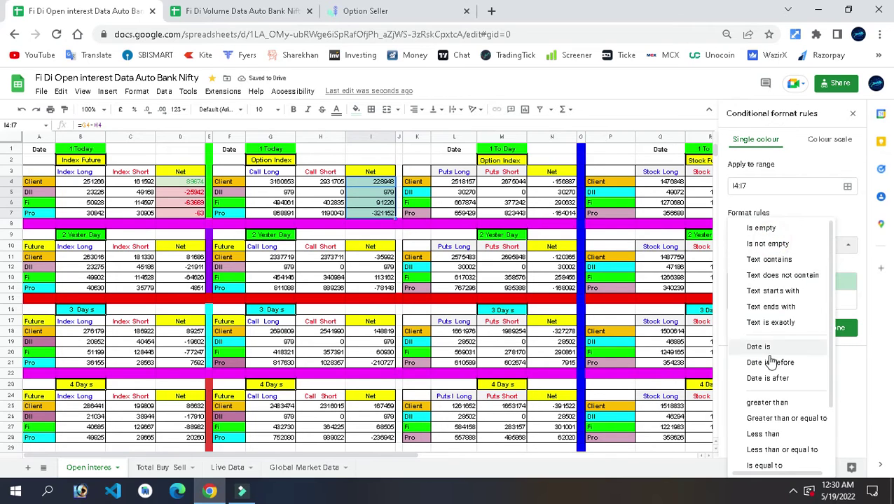
pyautogui.click(767, 403)
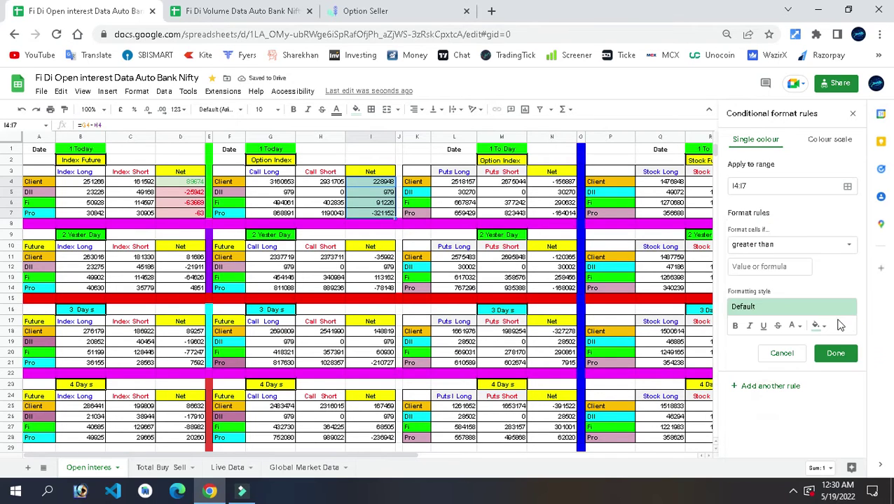
pyautogui.click(735, 325)
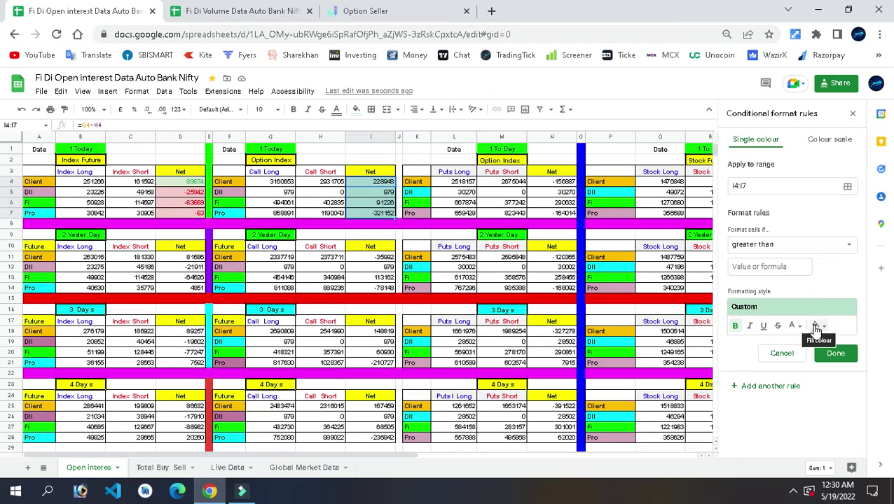
pyautogui.click(816, 327)
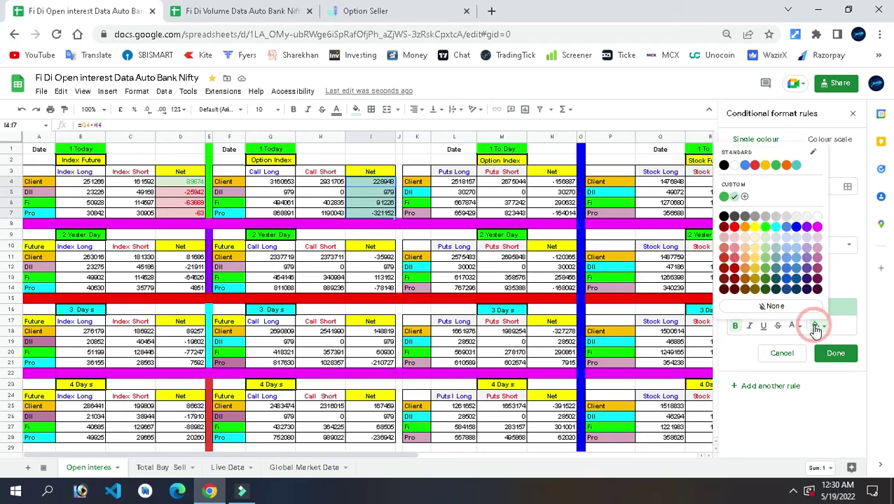
pyautogui.click(765, 249)
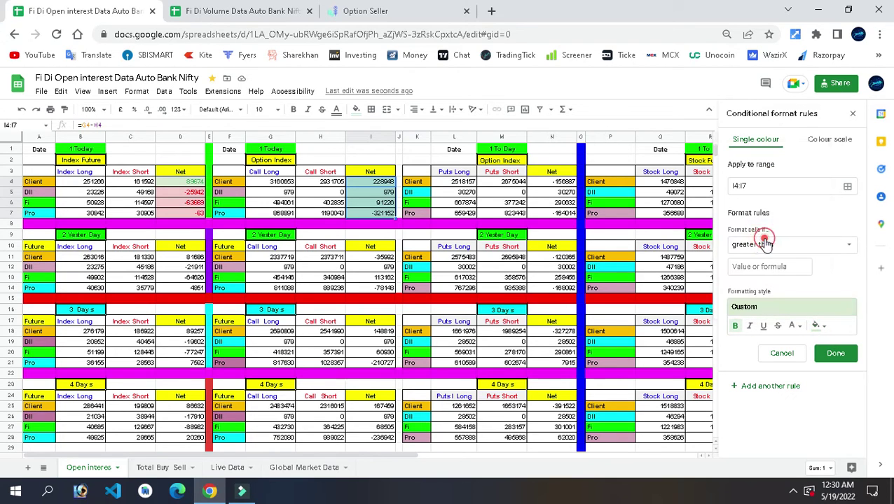
pyautogui.click(794, 326)
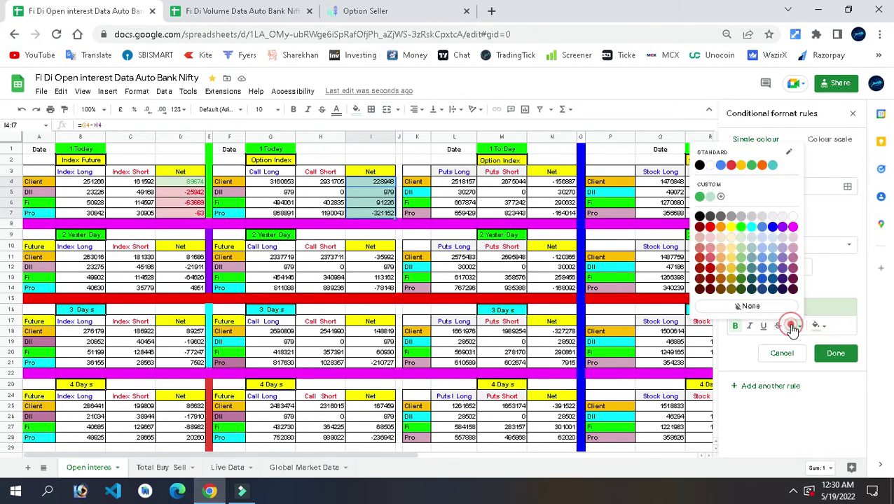
pyautogui.click(751, 166)
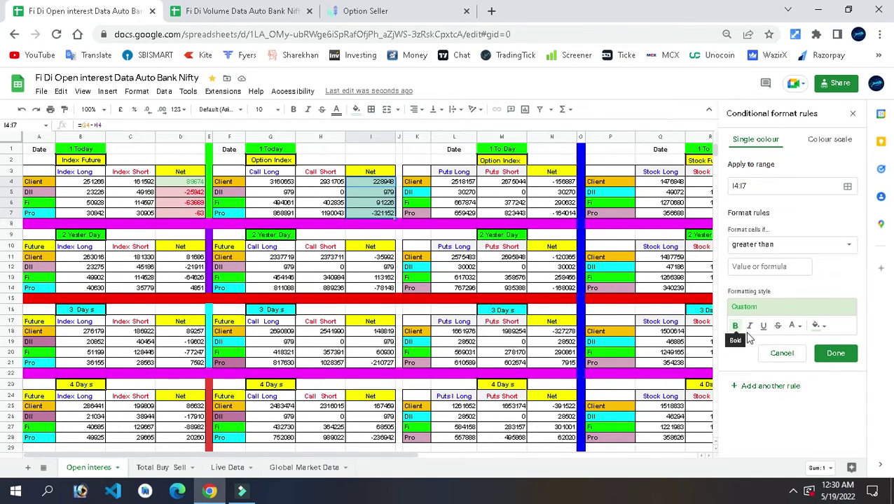
pyautogui.click(782, 269)
pyautogui.write('0')
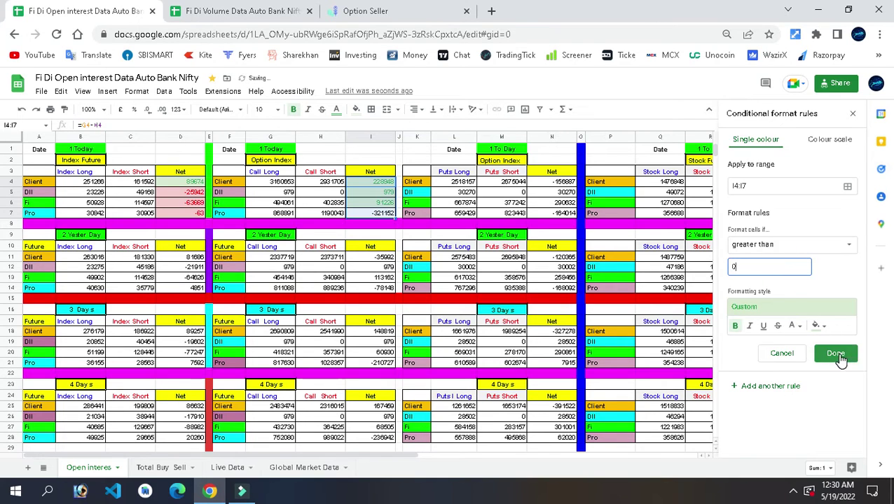
pyautogui.click(835, 353)
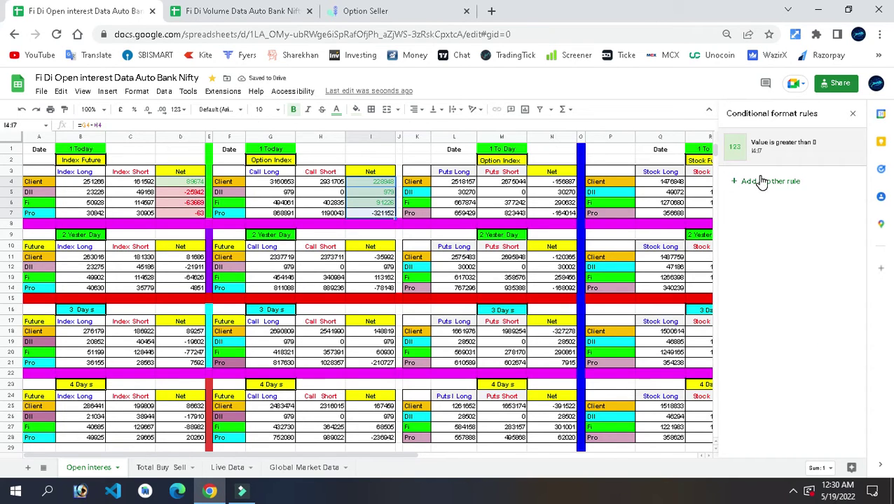
# Step: Add a second conditional format rule for I4:I7 that applies to values less than 0
pyautogui.click(760, 181)
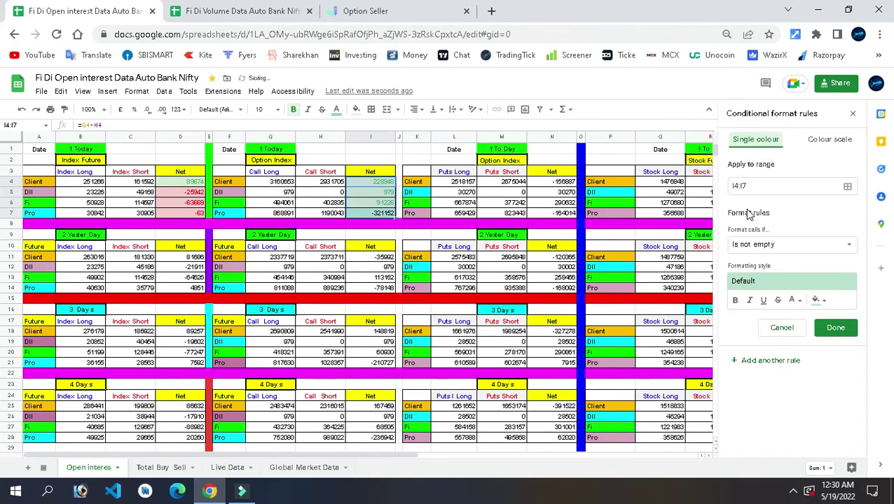
pyautogui.click(763, 245)
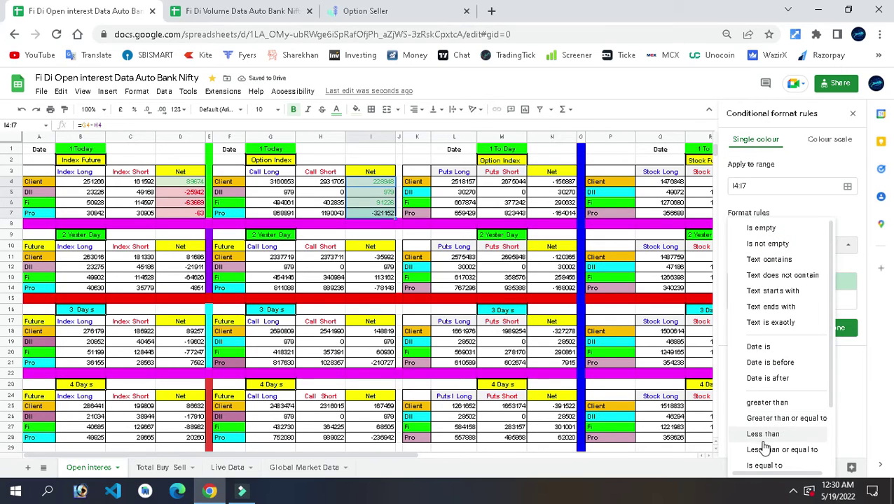
pyautogui.click(763, 434)
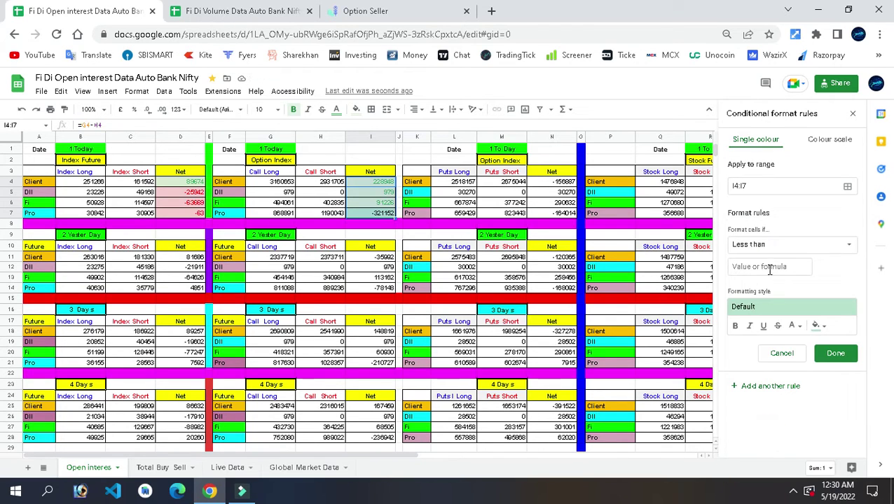
pyautogui.click(771, 272)
pyautogui.write('0')
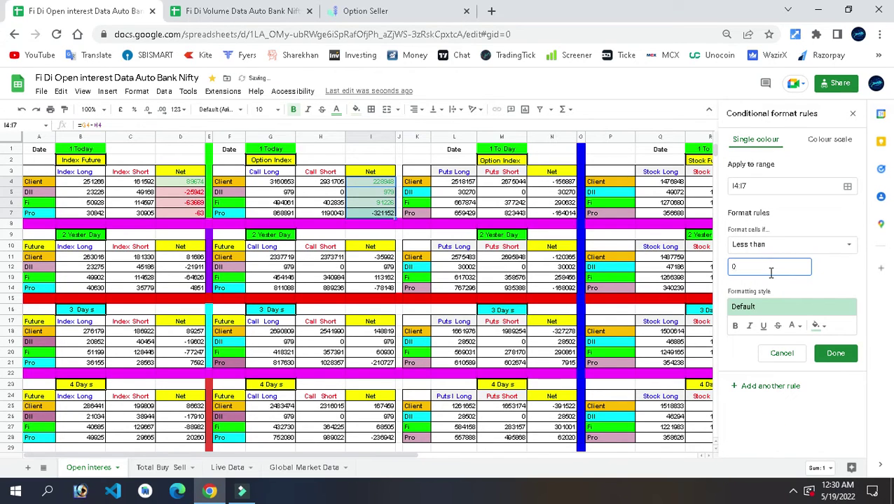
# Step: Style the I4:I7 less-than-0 rule with bold red text on a light red fill, save it, and deselect the range
pyautogui.click(735, 326)
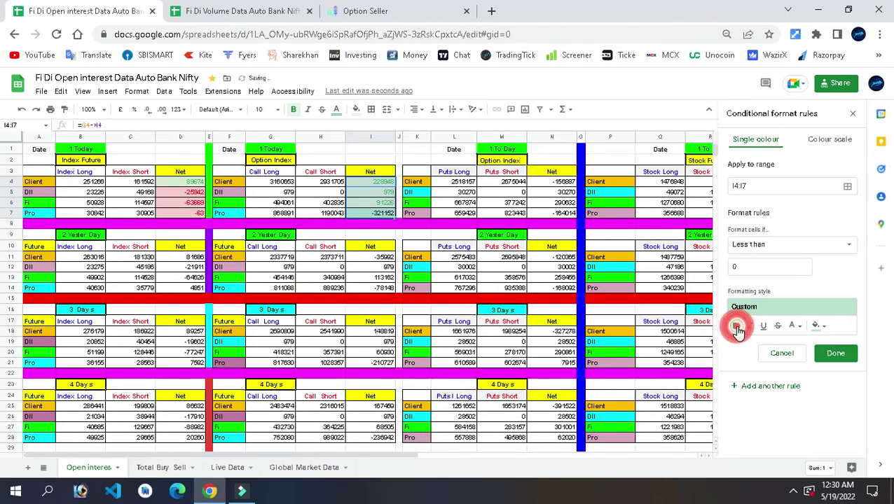
pyautogui.click(794, 325)
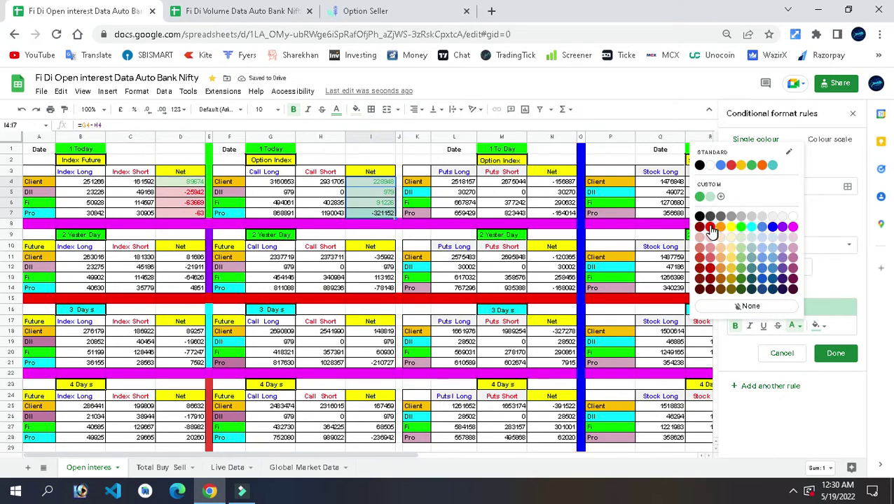
pyautogui.click(711, 226)
pyautogui.click(819, 326)
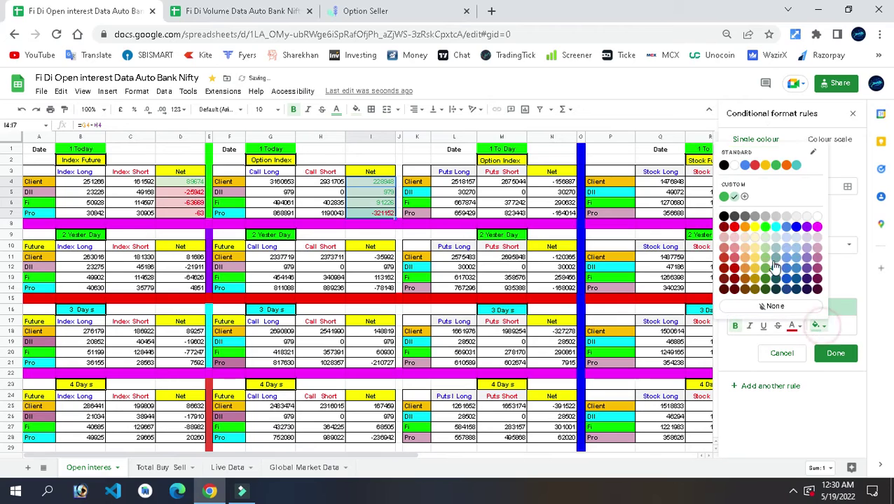
pyautogui.click(735, 242)
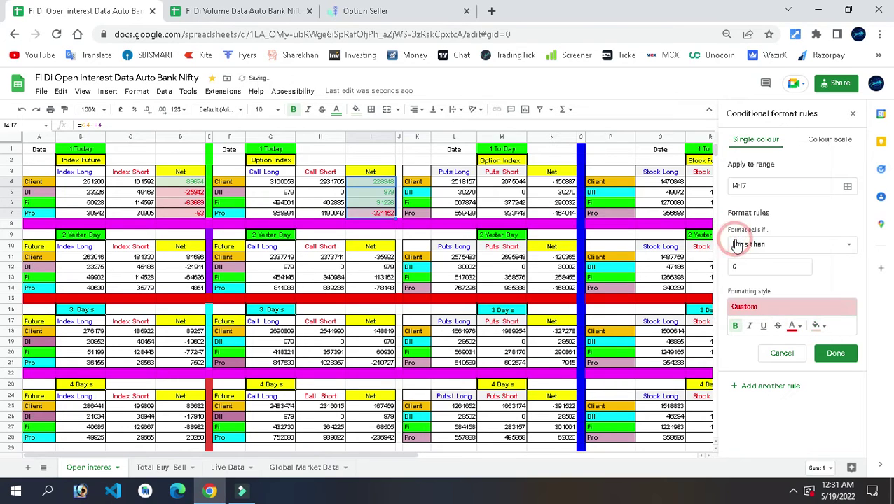
pyautogui.click(835, 354)
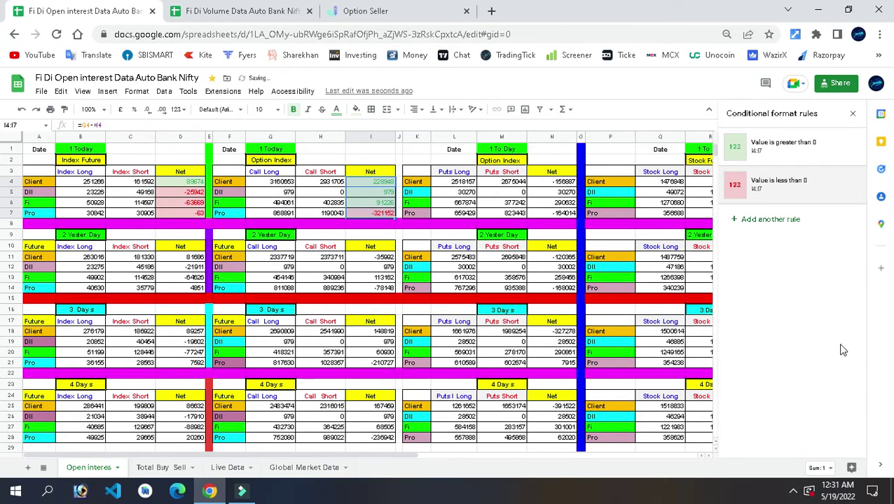
pyautogui.click(609, 164)
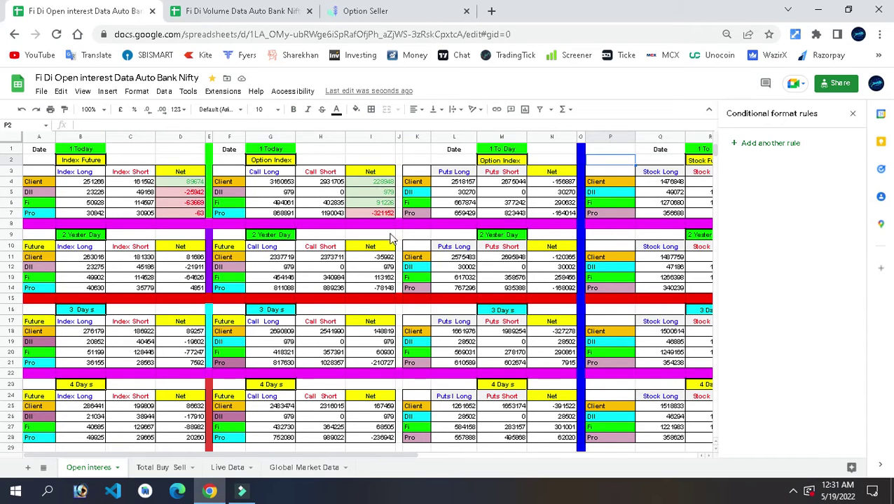
# Step: Add a conditional format rule for the 2 Yester Day call Net values in I11:I14 that applies to values greater than 0
pyautogui.click(385, 261)
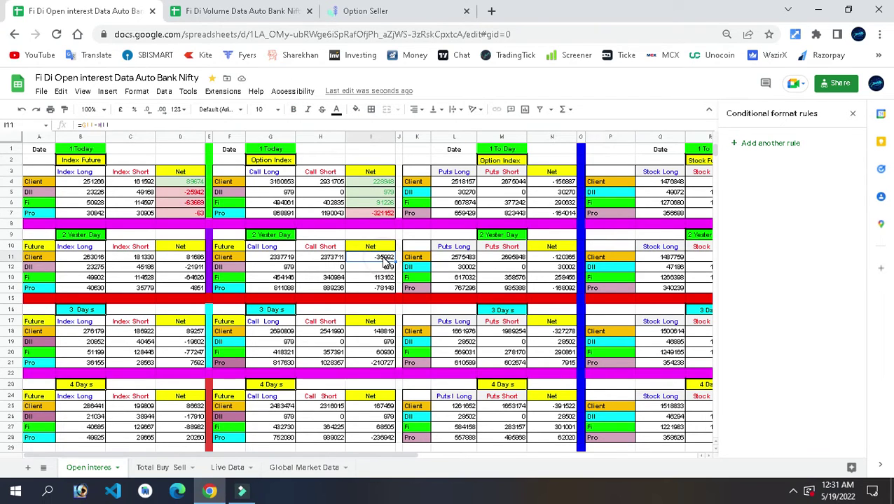
pyautogui.hotkey('shift', 'Down')
pyautogui.hotkey('shift', 'Down')
pyautogui.hotkey('shift', 'Down')
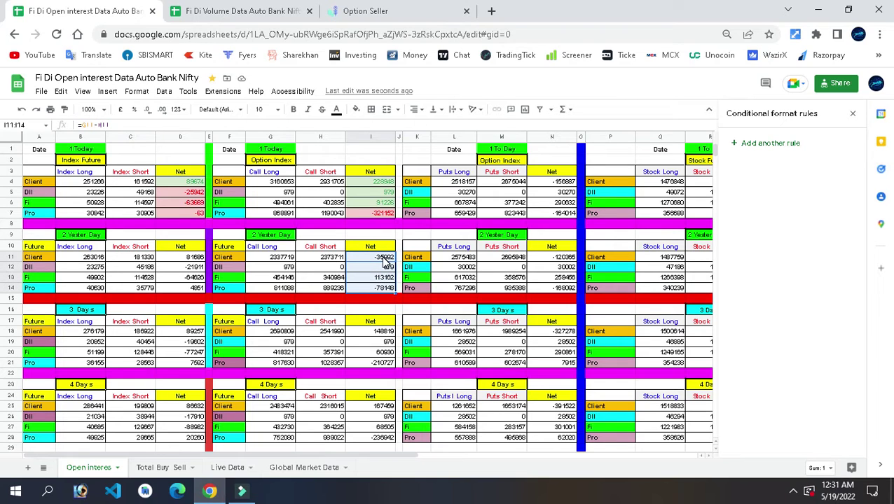
pyautogui.click(793, 144)
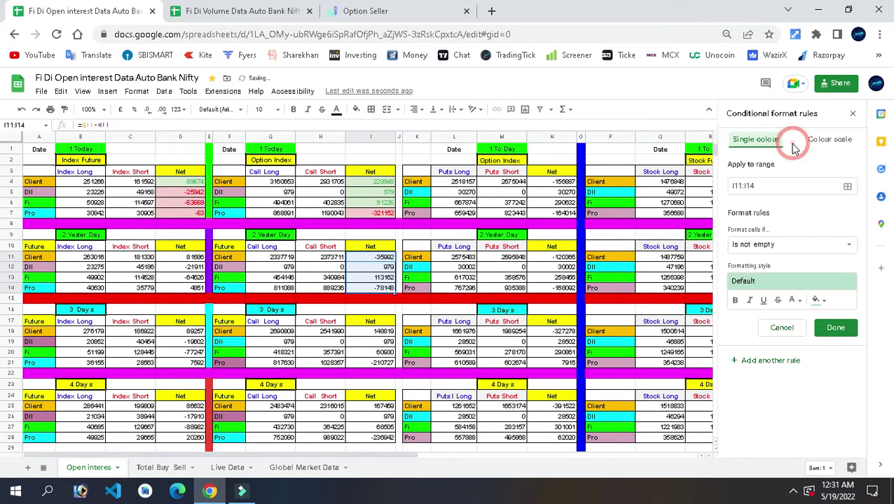
pyautogui.click(775, 247)
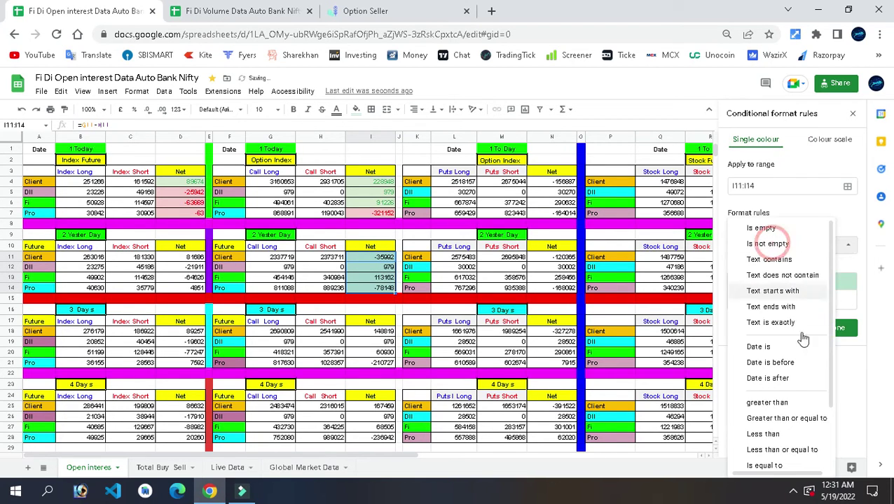
pyautogui.click(766, 404)
pyautogui.click(761, 270)
pyautogui.write('0')
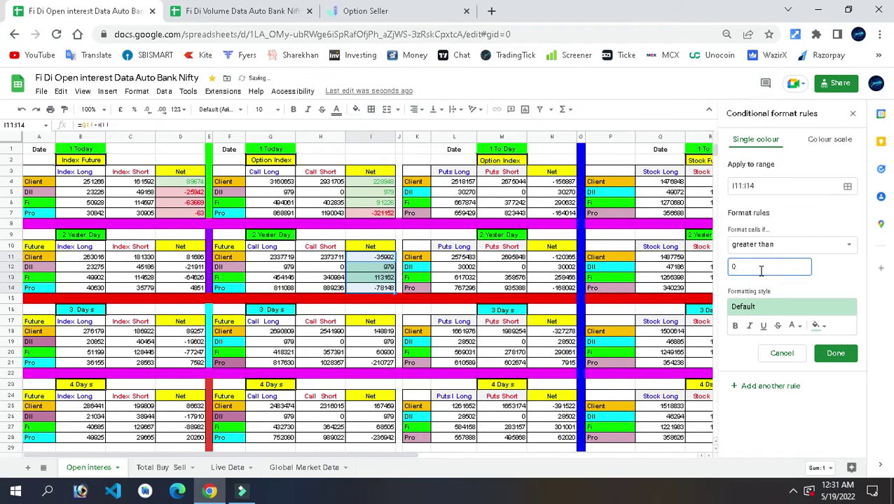
# Step: Style the I11:I14 greater-than-0 rule with bold green text on a light green fill, and save it
pyautogui.click(735, 327)
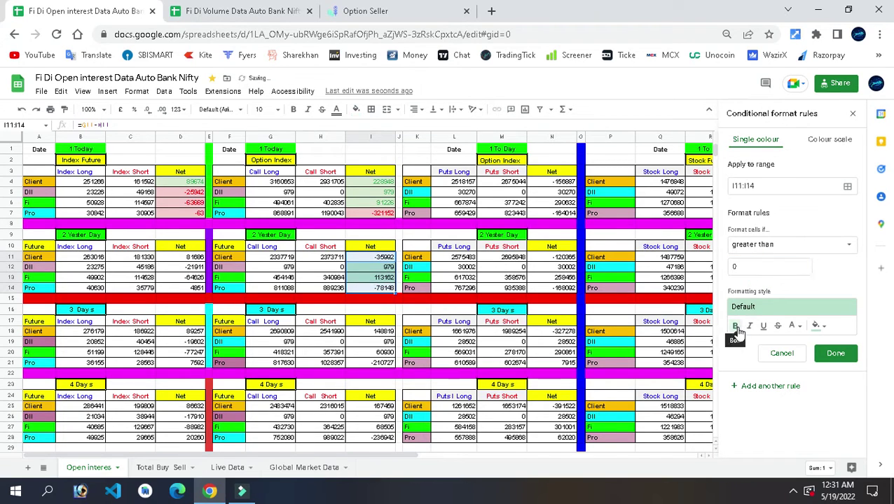
pyautogui.click(794, 326)
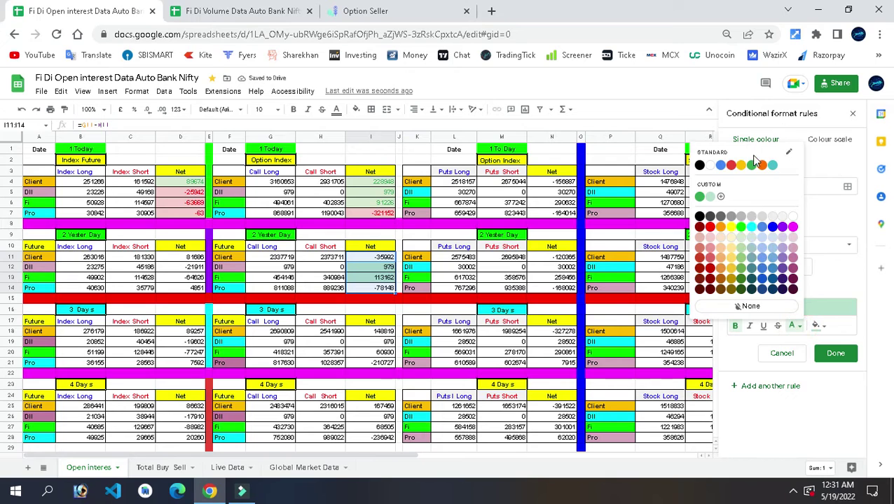
pyautogui.click(751, 166)
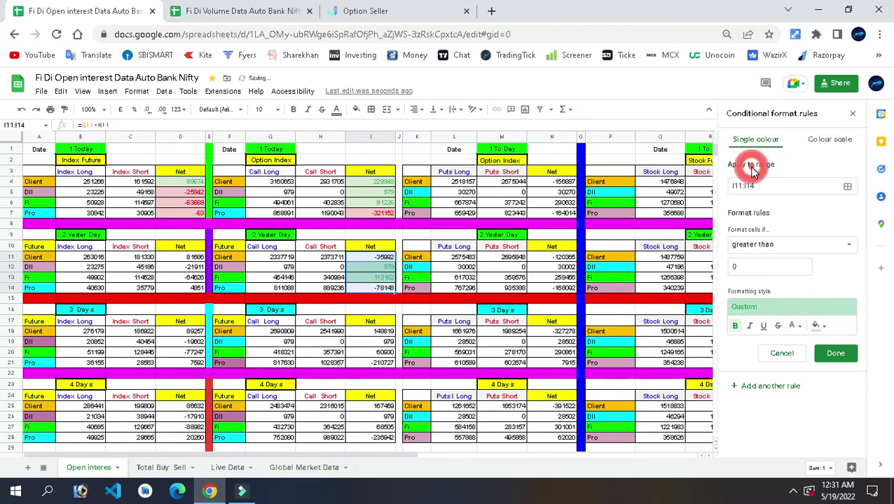
pyautogui.click(816, 326)
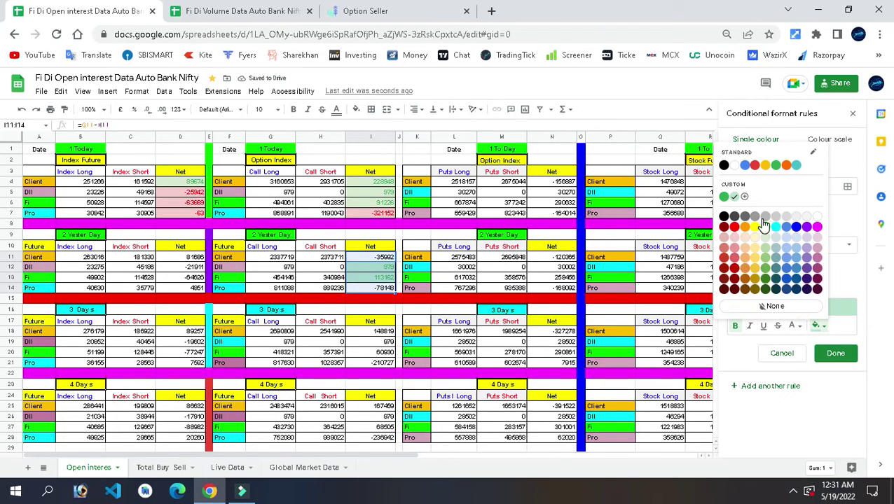
pyautogui.click(766, 246)
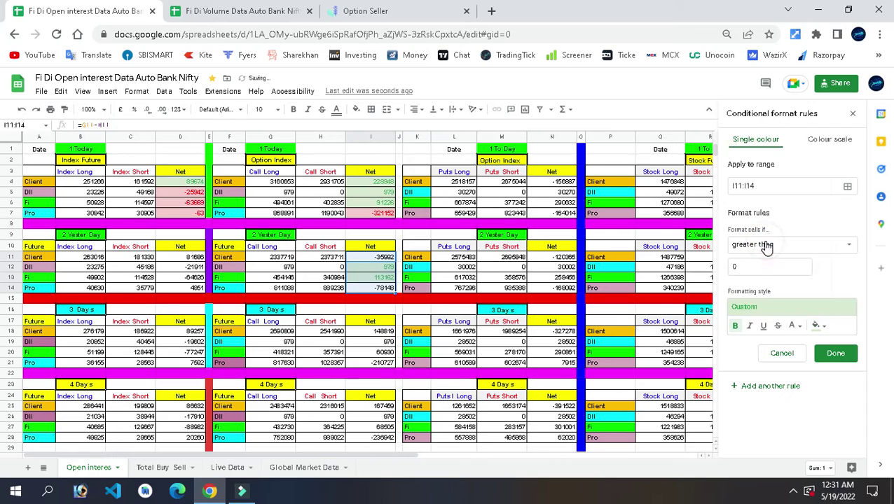
pyautogui.click(836, 355)
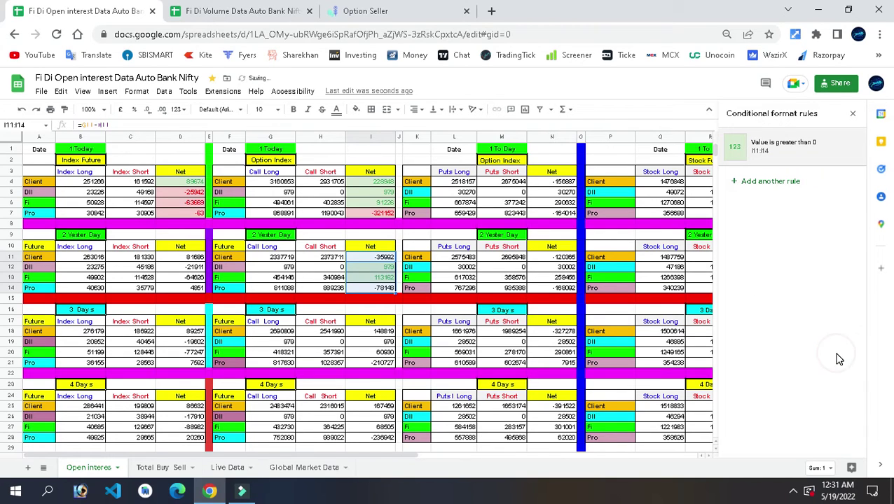
# Step: Add a second rule for I11:I14 with the condition Is not empty, bold red text and a light red fill, and save it
pyautogui.click(766, 182)
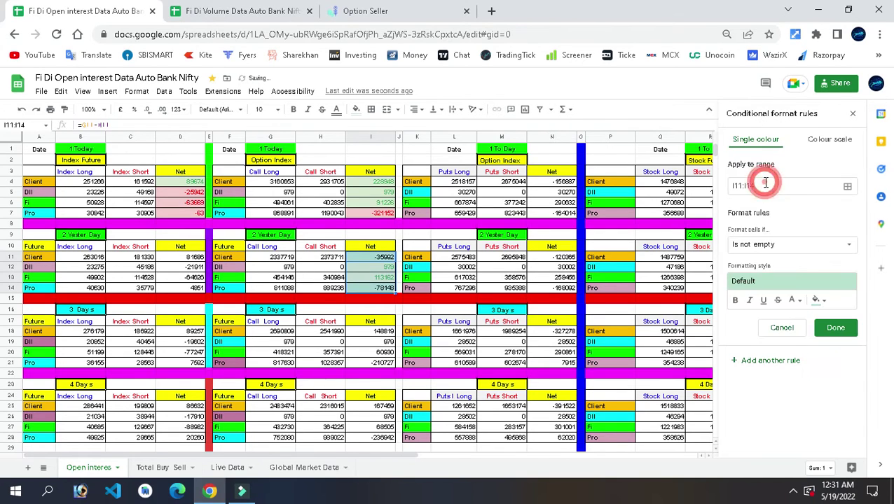
pyautogui.click(734, 300)
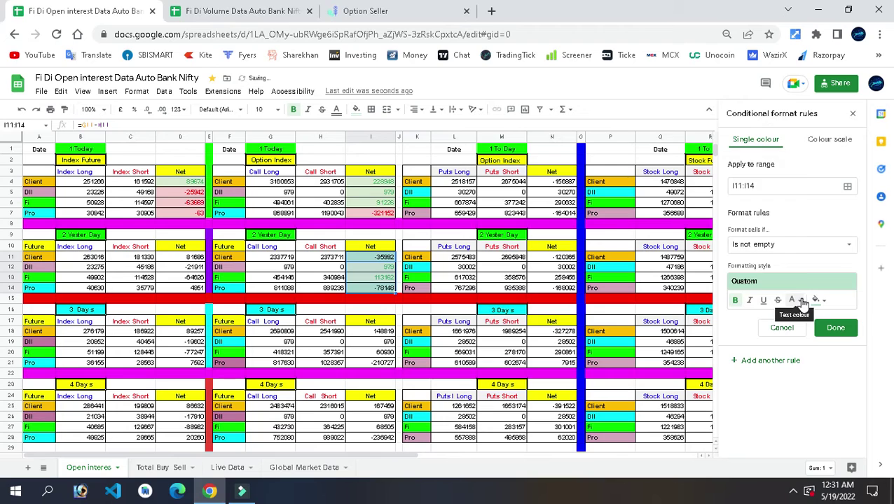
pyautogui.click(792, 300)
pyautogui.click(710, 202)
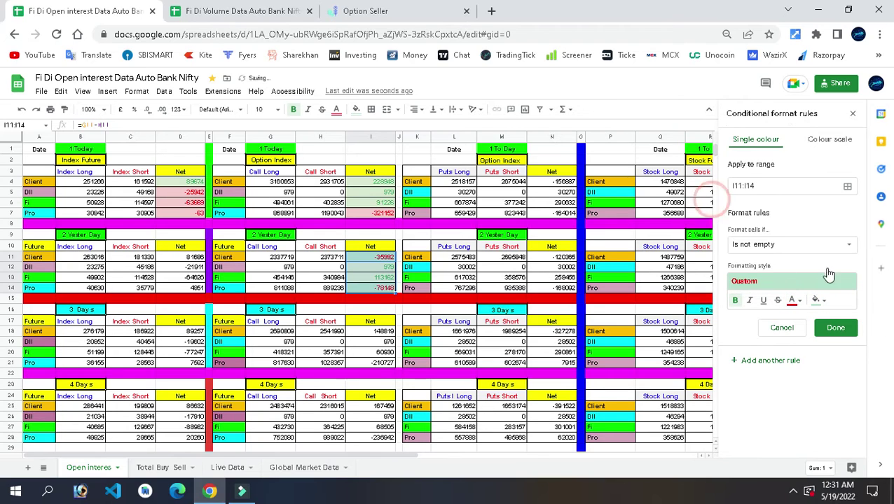
pyautogui.click(826, 301)
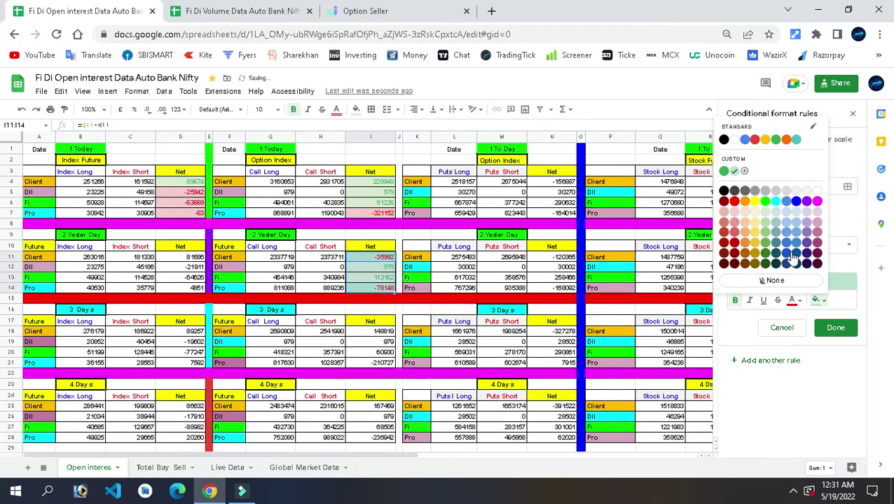
pyautogui.click(734, 213)
pyautogui.click(835, 328)
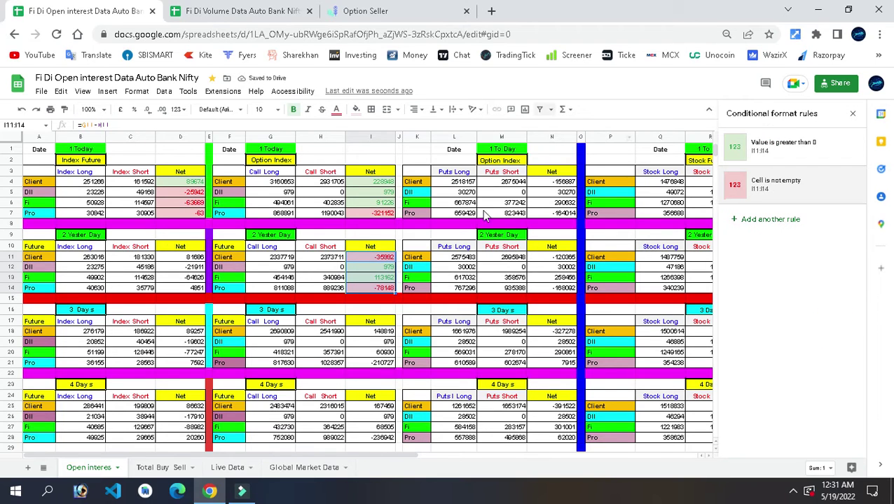
# Step: Hide the Open interes sheet and check its entry in the list of all sheets
pyautogui.click(376, 312)
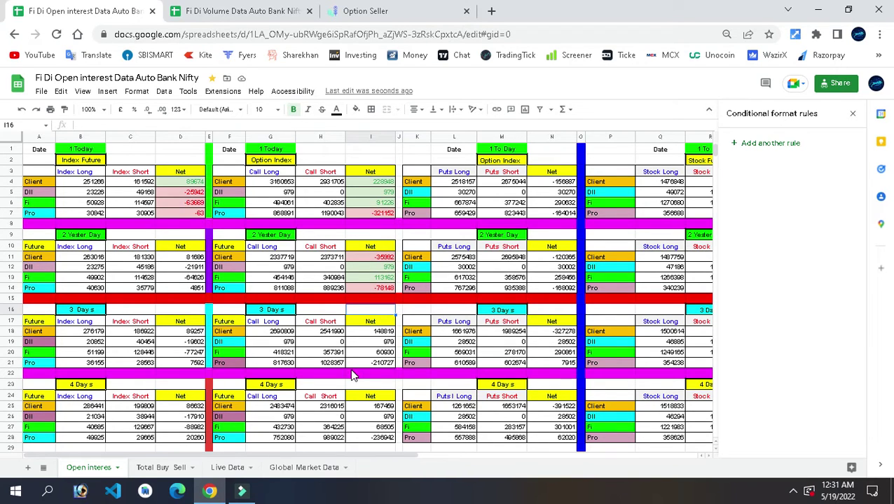
pyautogui.rightClick(96, 470)
pyautogui.click(83, 392)
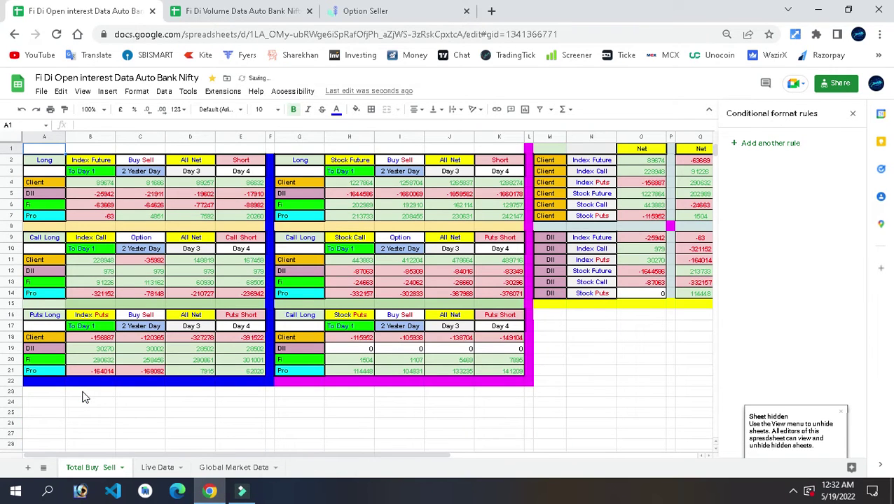
pyautogui.click(44, 468)
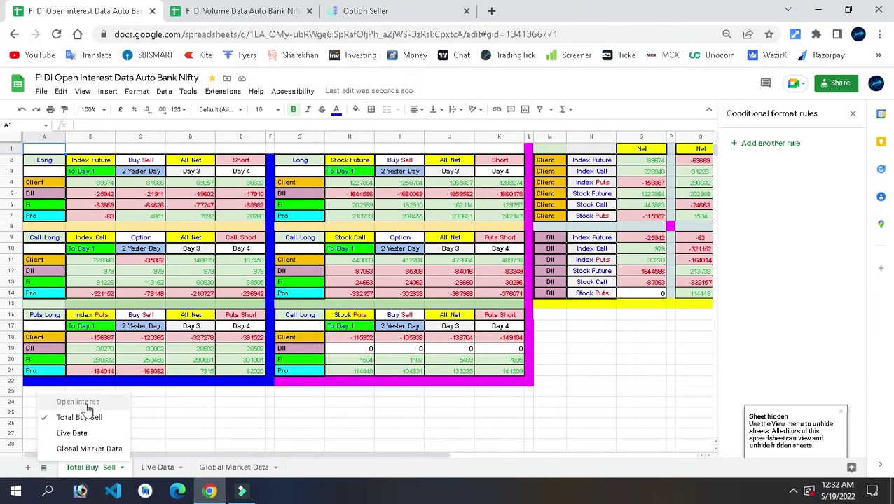
pyautogui.click(189, 420)
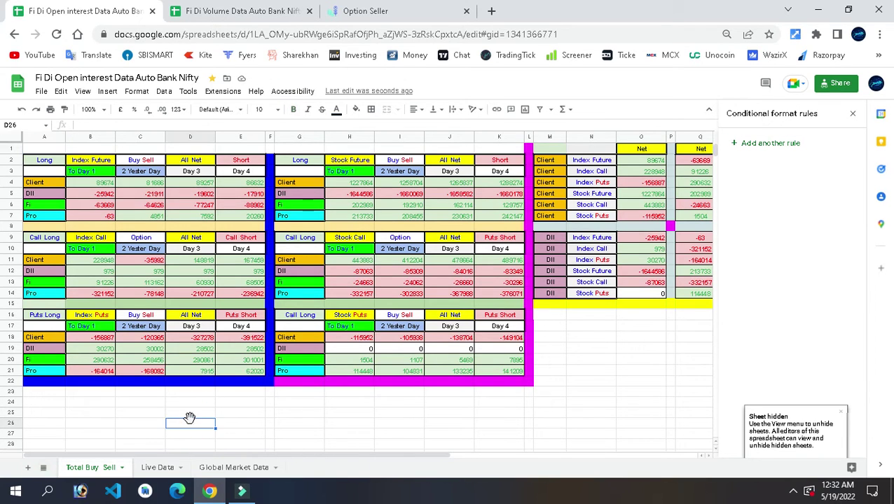
pyautogui.click(266, 454)
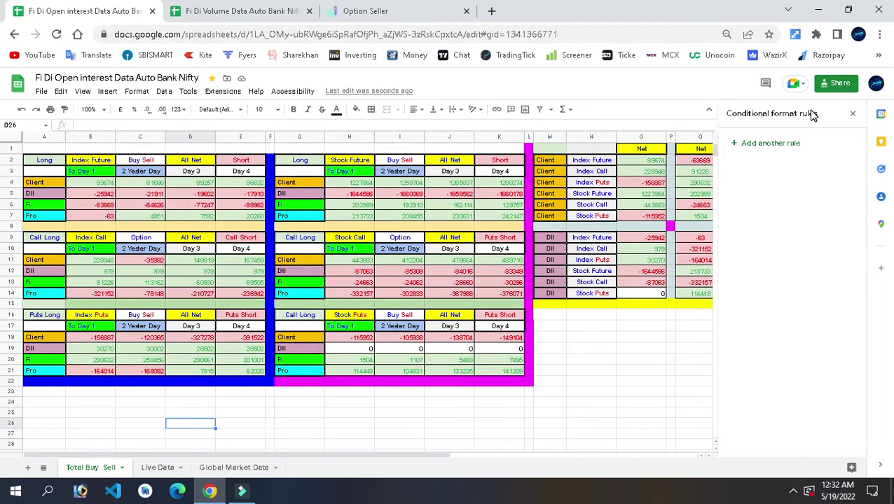
# Step: Close the conditional format rules and collapse the spreadsheet's header to give the Total Buy Sell grid more room
pyautogui.click(851, 113)
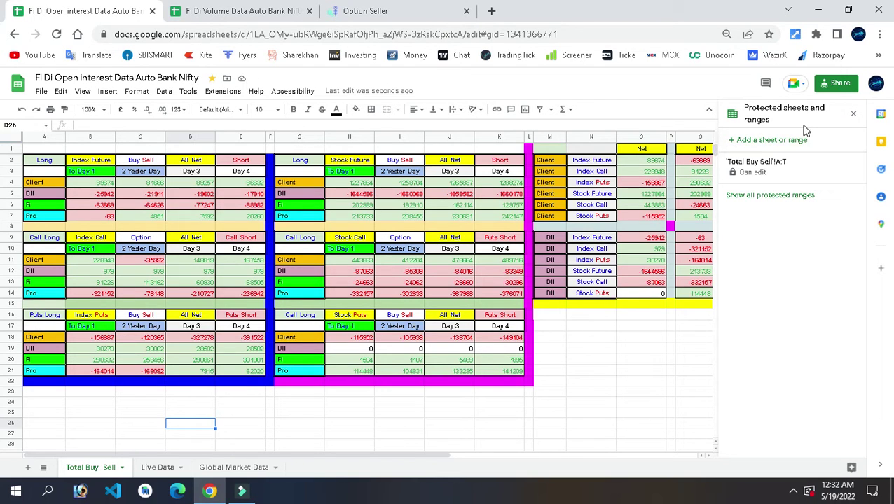
pyautogui.click(552, 384)
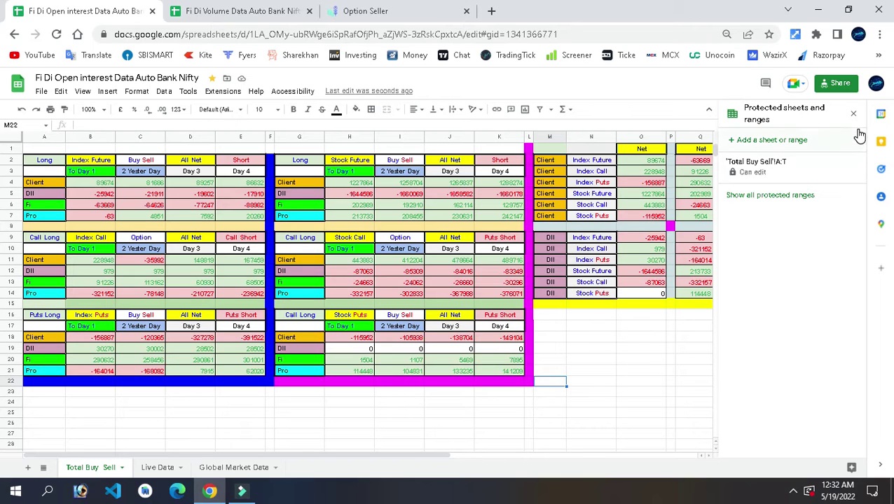
pyautogui.click(710, 113)
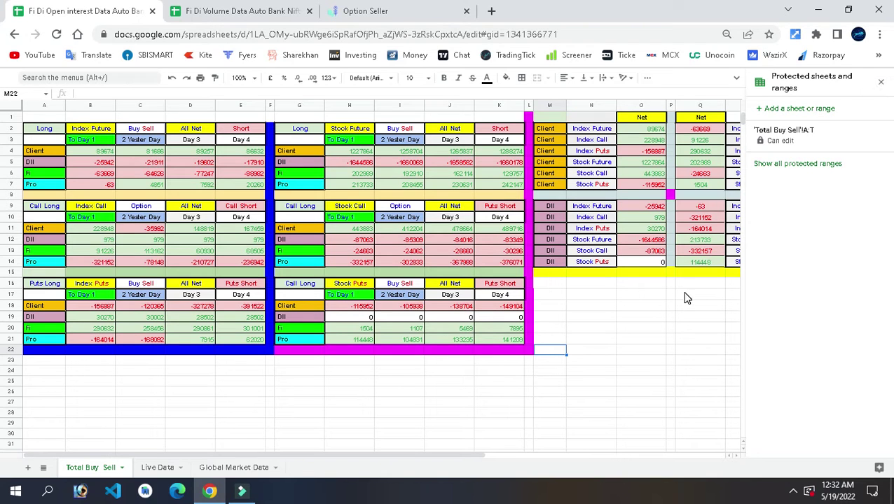
pyautogui.moveTo(254, 459); pyautogui.dragTo(210, 462)
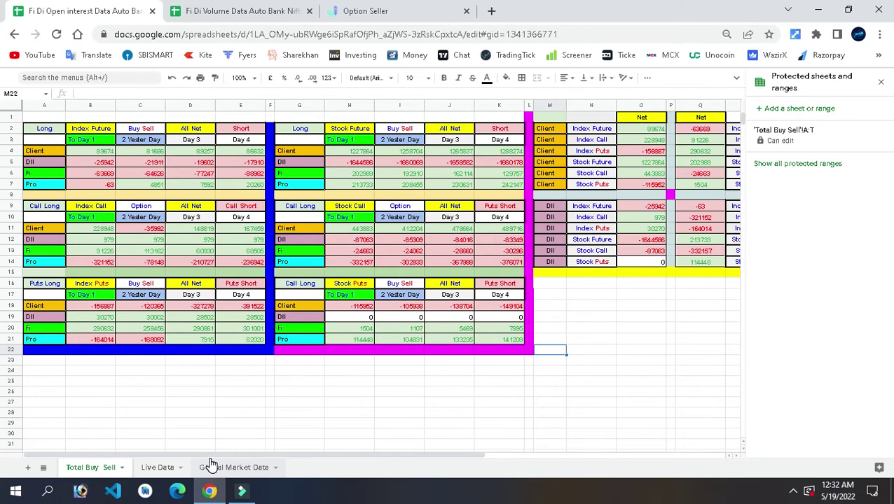
pyautogui.click(224, 456)
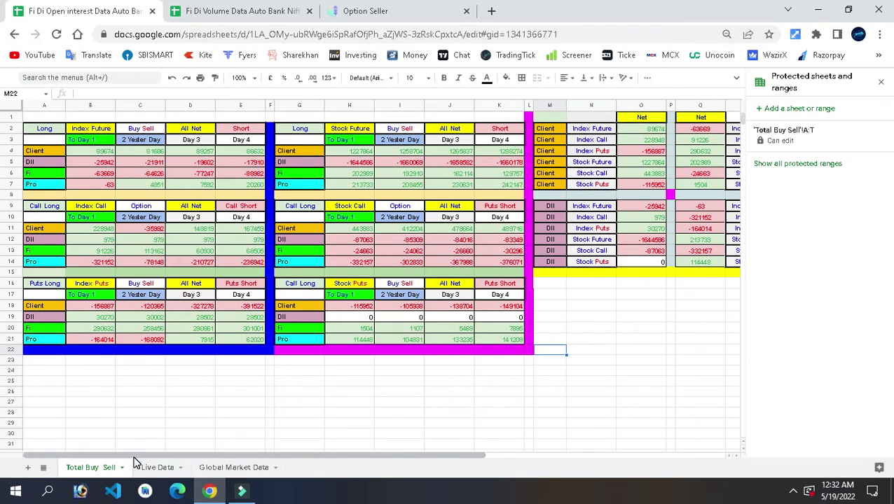
# Step: Circle the four dates in B2:E2 of the Live Data sheet in red on a screen capture, and discard the capture
pyautogui.click(176, 469)
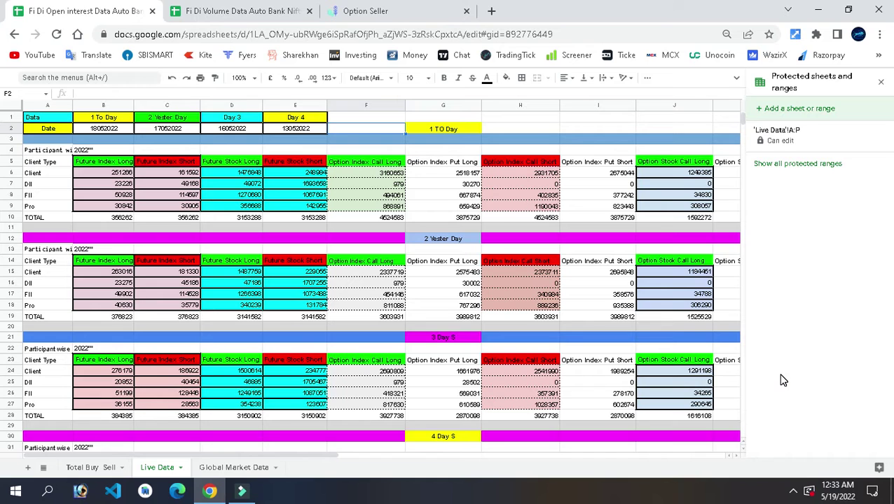
pyautogui.press('Print')
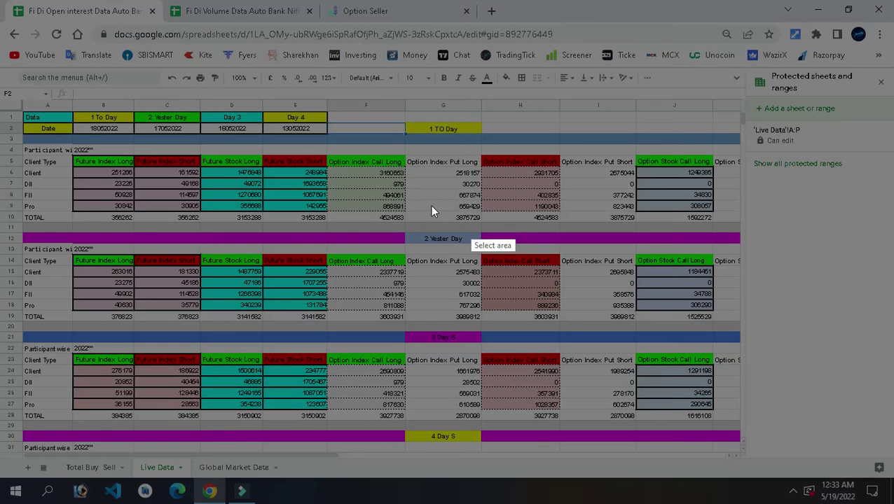
pyautogui.moveTo(20, 111)
pyautogui.mouseDown()
pyautogui.moveTo(498, 226)
pyautogui.moveTo(590, 213)
pyautogui.moveTo(580, 191)
pyautogui.mouseUp()
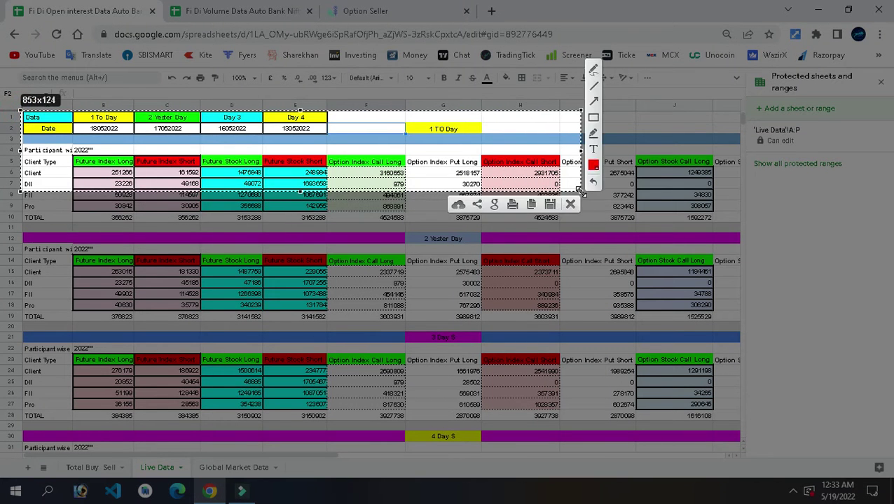
pyautogui.click(592, 70)
pyautogui.moveTo(89, 128)
pyautogui.mouseDown()
pyautogui.moveTo(127, 137)
pyautogui.moveTo(86, 140)
pyautogui.moveTo(88, 129)
pyautogui.mouseUp()
pyautogui.moveTo(155, 130)
pyautogui.mouseDown()
pyautogui.moveTo(188, 128)
pyautogui.moveTo(172, 143)
pyautogui.moveTo(151, 133)
pyautogui.moveTo(158, 126)
pyautogui.mouseUp()
pyautogui.moveTo(221, 133)
pyautogui.mouseDown()
pyautogui.moveTo(245, 124)
pyautogui.moveTo(249, 139)
pyautogui.moveTo(220, 129)
pyautogui.moveTo(316, 130)
pyautogui.moveTo(298, 143)
pyautogui.moveTo(290, 134)
pyautogui.mouseUp()
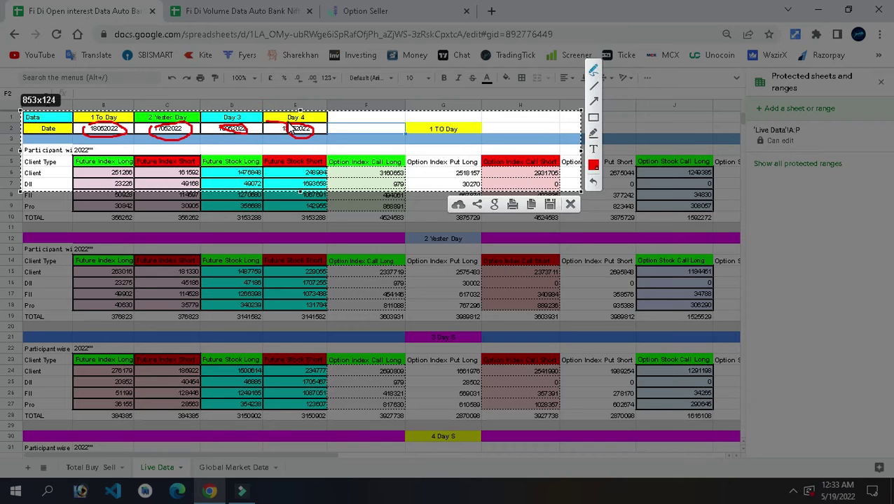
pyautogui.click(570, 204)
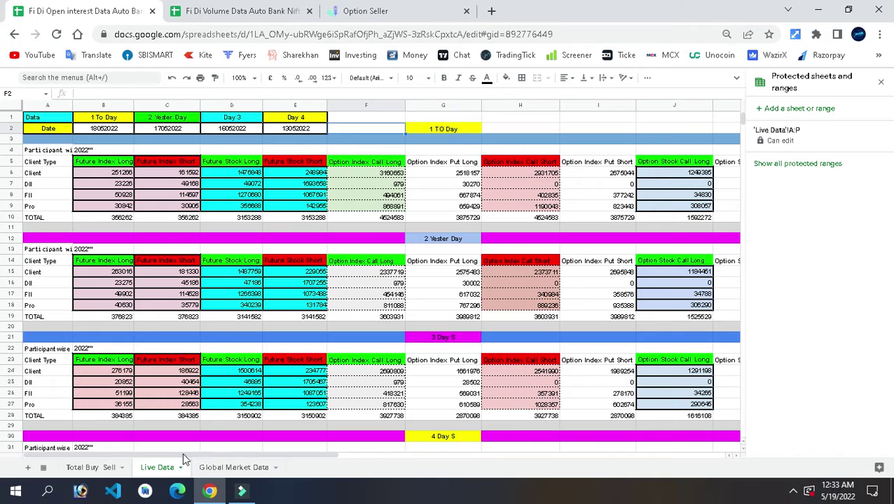
# Step: Return to the Total Buy Sell sheet and unhide the Open interes sheet
pyautogui.click(160, 468)
pyautogui.click(99, 468)
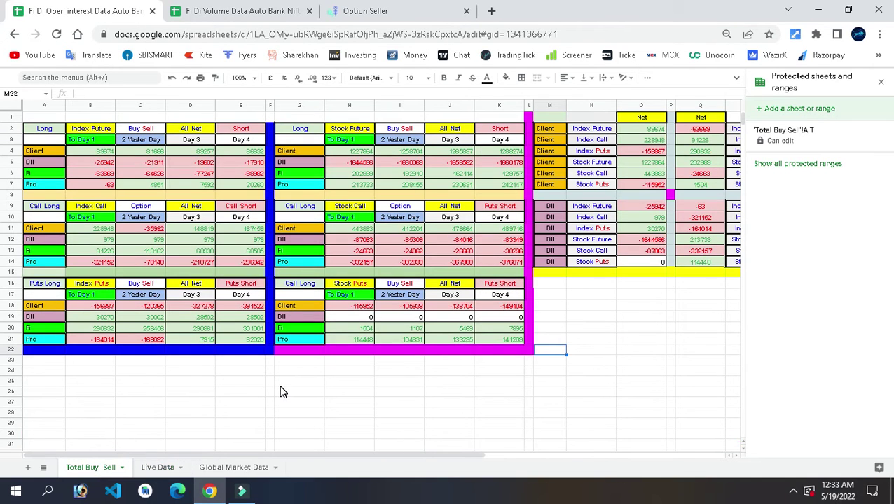
pyautogui.click(44, 468)
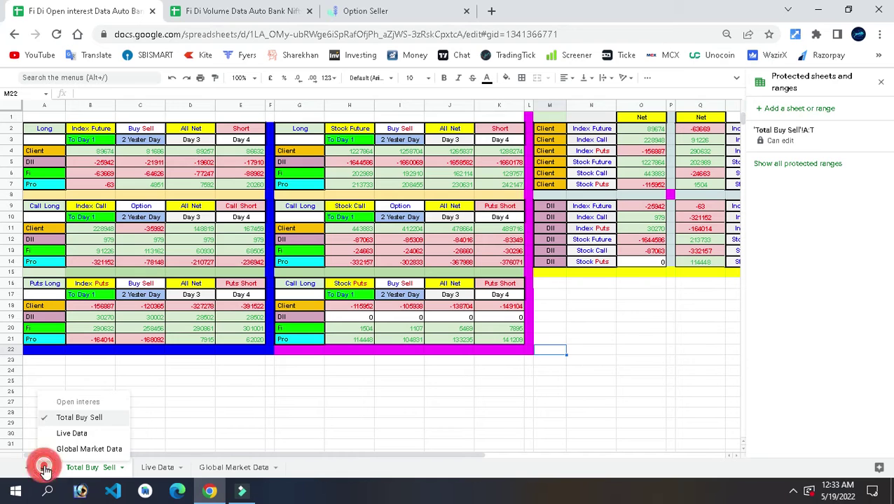
pyautogui.click(86, 402)
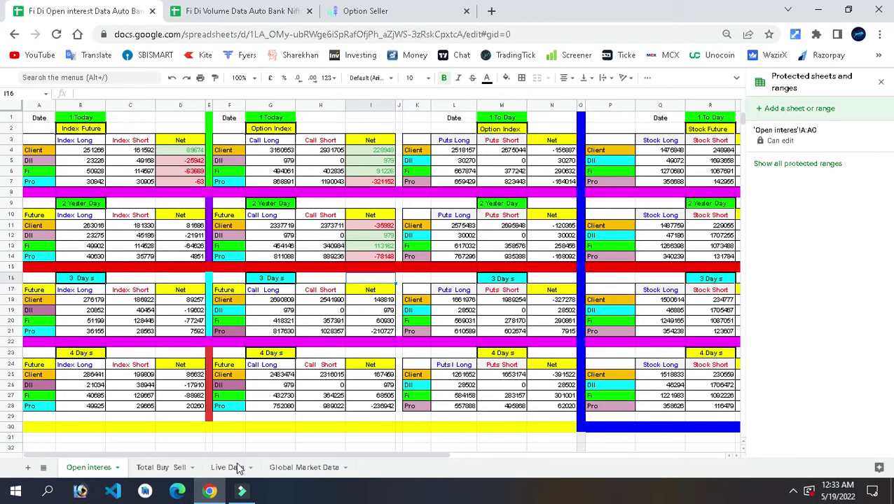
# Step: Hide the Open interes sheet again so that Total Buy Sell, Live Data and Global Market Data remain
pyautogui.click(208, 454)
pyautogui.moveTo(223, 456); pyautogui.dragTo(123, 482)
pyautogui.rightClick(74, 471)
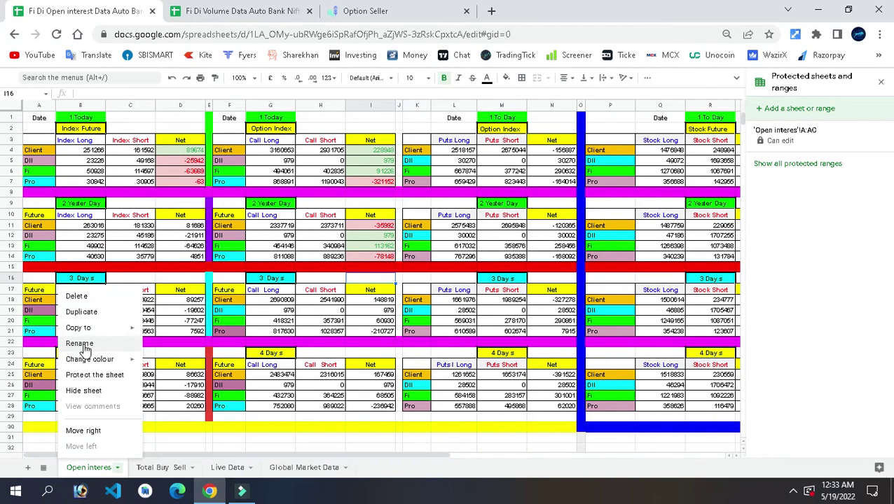
pyautogui.click(96, 392)
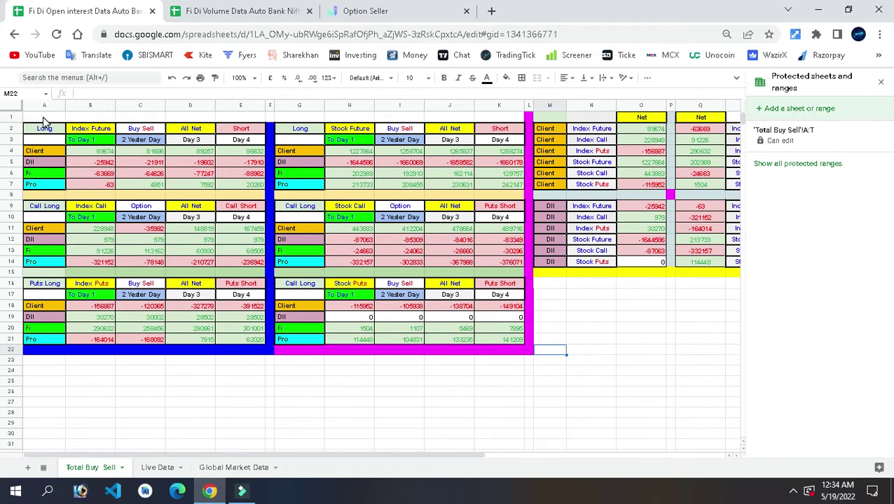
# Step: Insert one row above row 1 of the Total Buy Sell sheet and deselect it
pyautogui.click(8, 114)
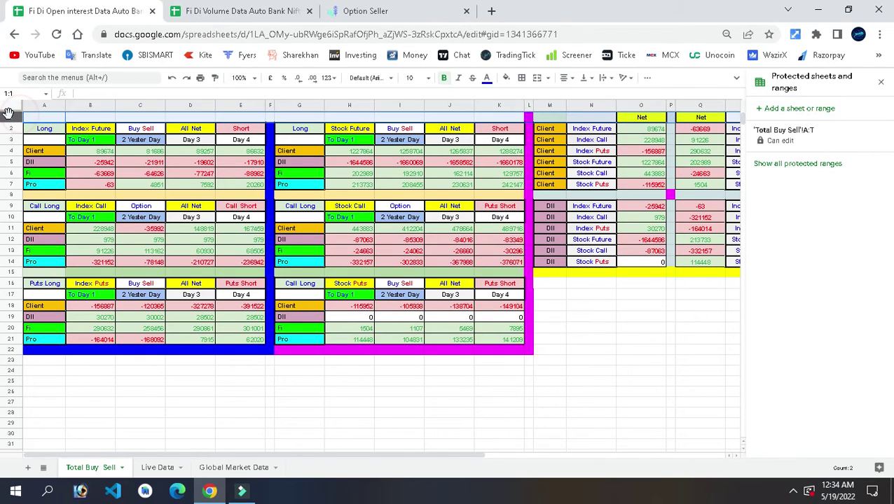
pyautogui.rightClick(12, 118)
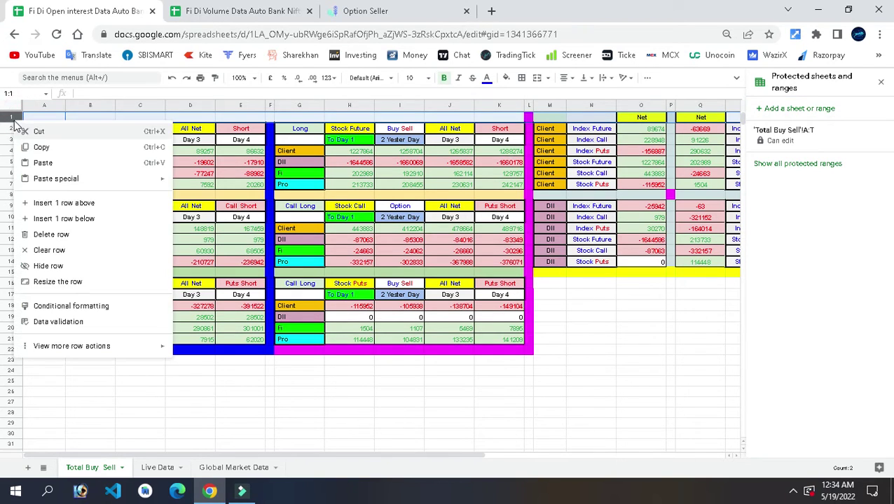
pyautogui.click(68, 203)
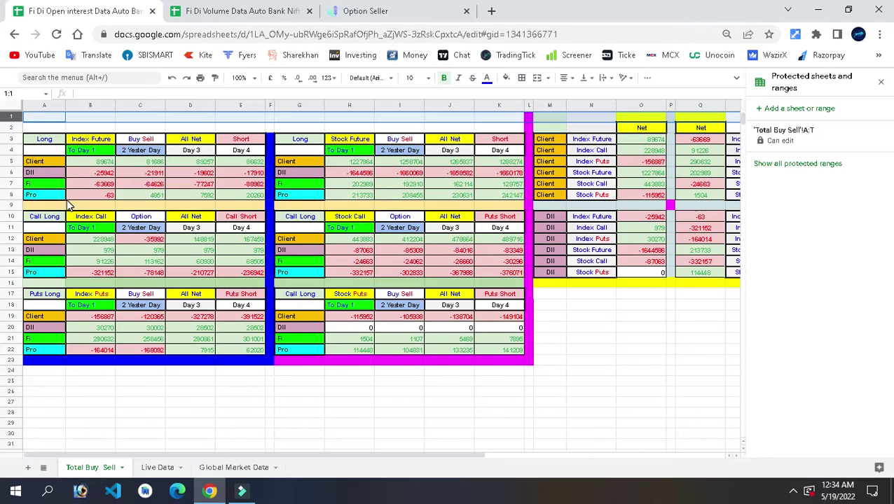
pyautogui.click(369, 382)
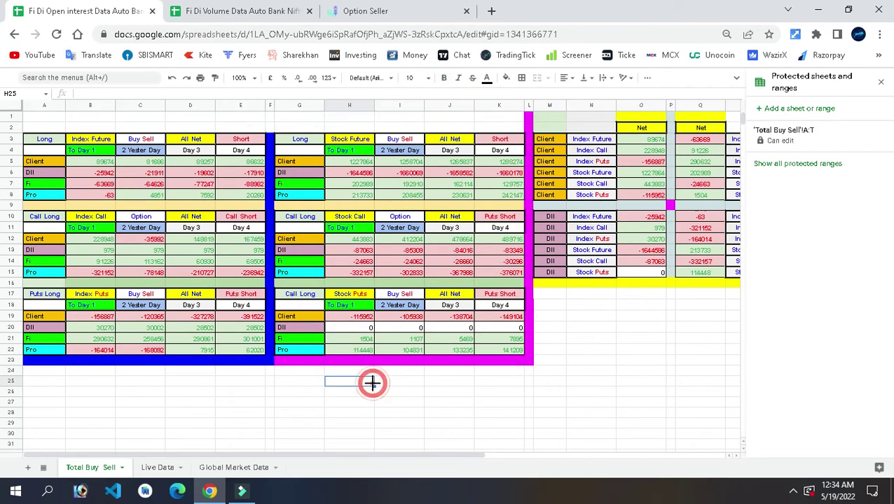
# Step: Delete the newly inserted blank row 1 from the Total Buy Sell sheet and deselect the row
pyautogui.click(641, 116)
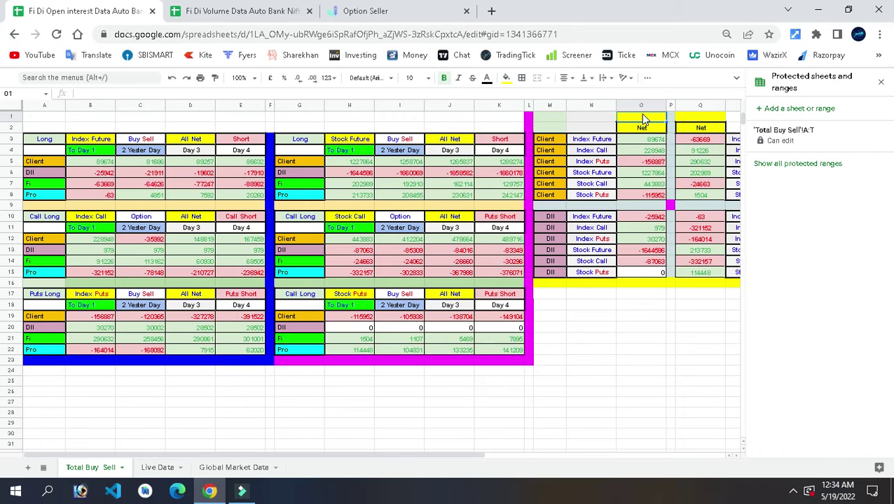
pyautogui.rightClick(643, 119)
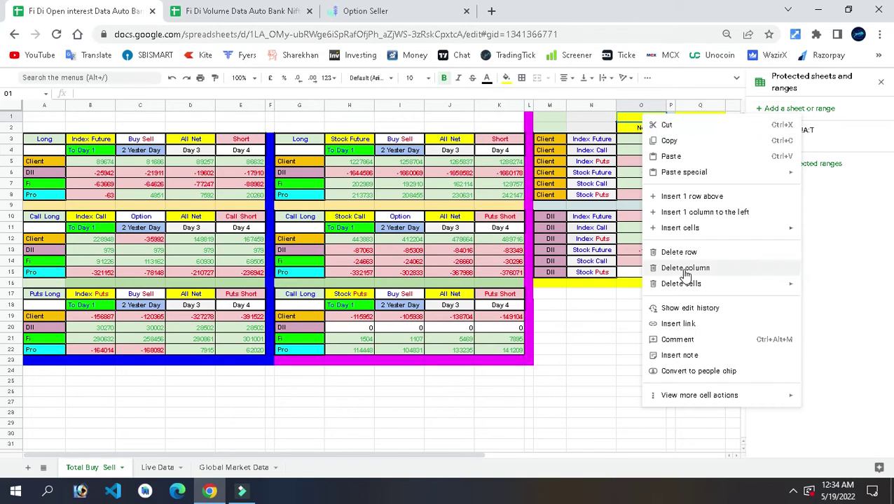
pyautogui.click(619, 321)
pyautogui.click(654, 116)
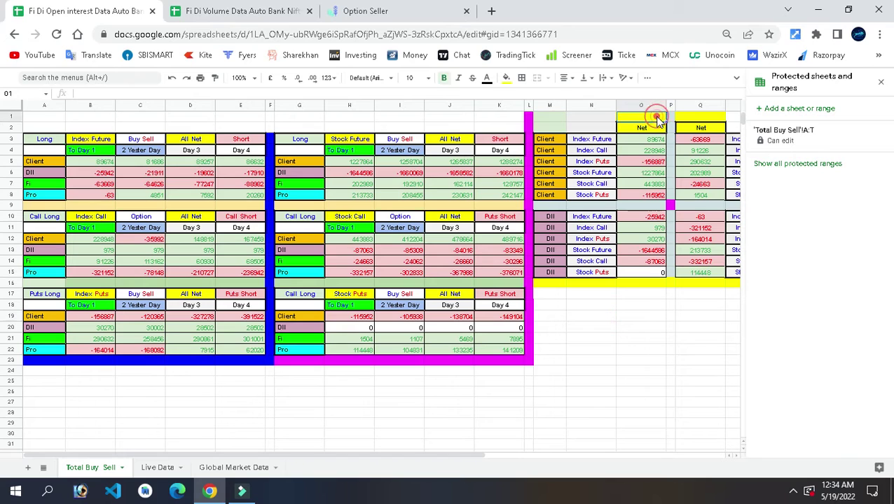
pyautogui.click(12, 117)
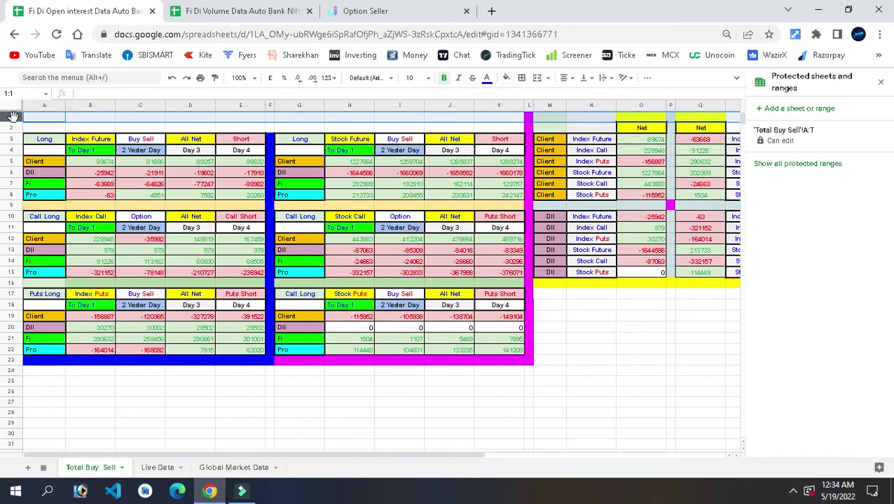
pyautogui.rightClick(13, 117)
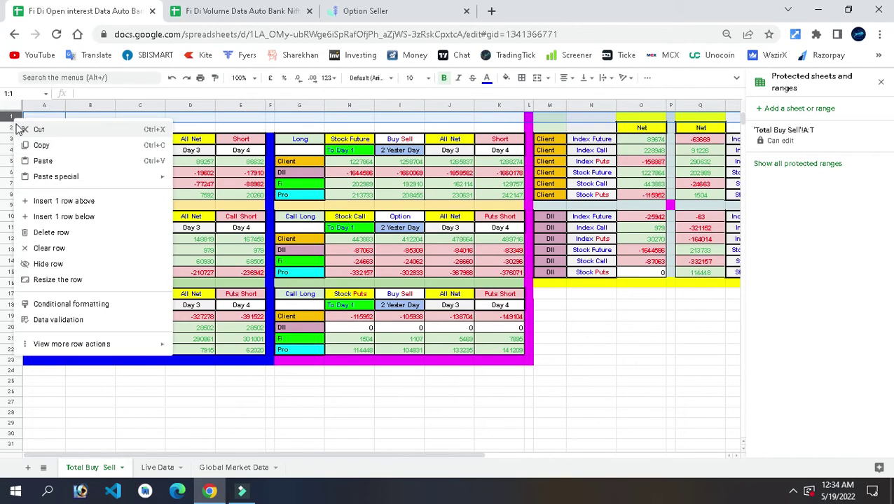
pyautogui.click(70, 234)
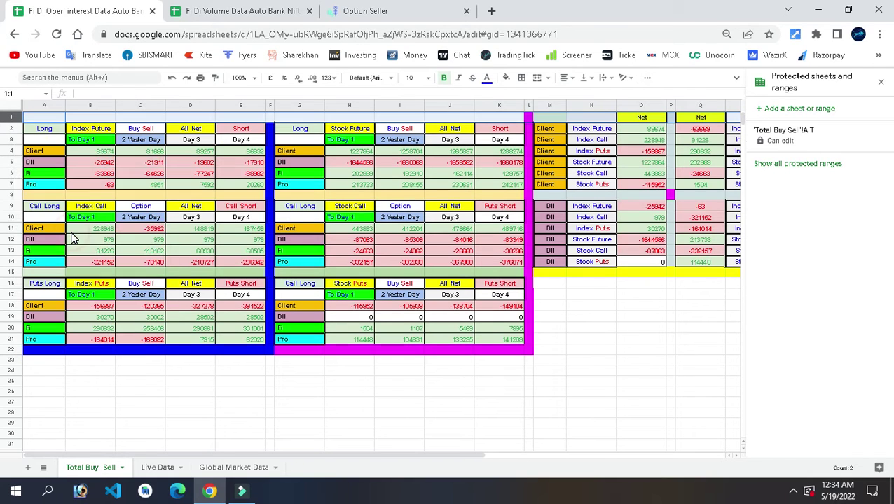
pyautogui.click(549, 437)
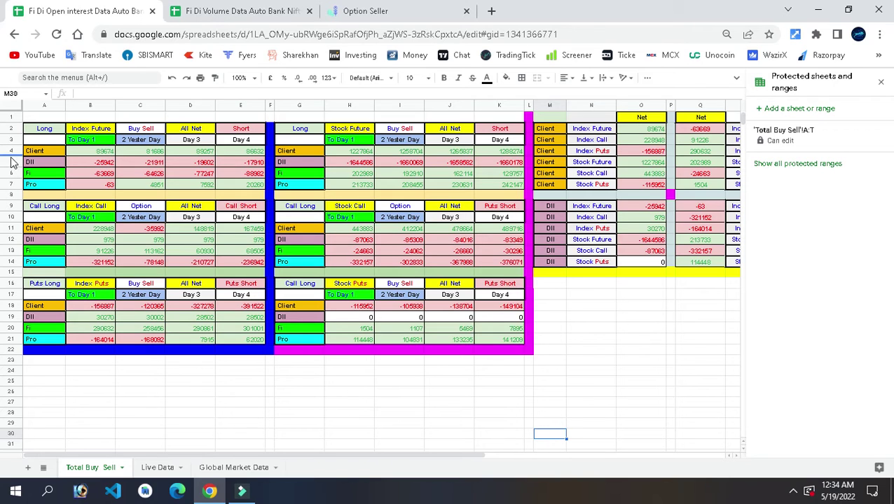
# Step: Inspect the formulas behind the Client Index Future values for To Day 1 in B4 and Day 4 in E4
pyautogui.click(98, 152)
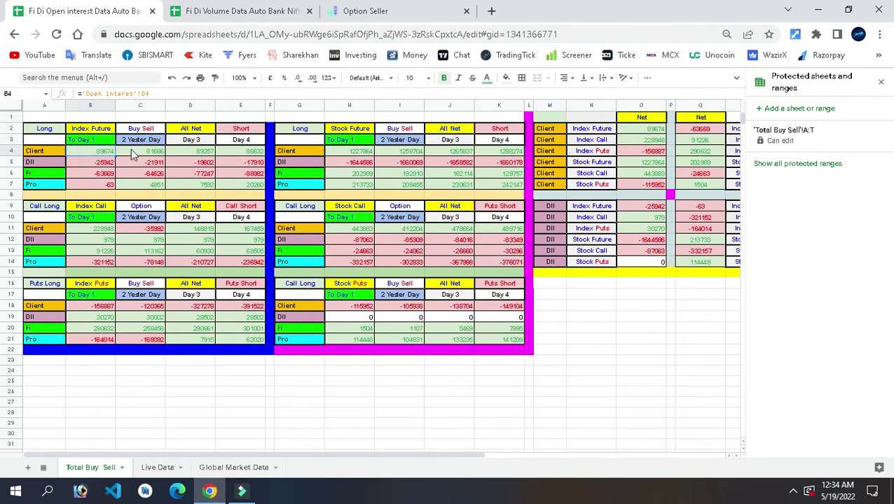
pyautogui.click(314, 371)
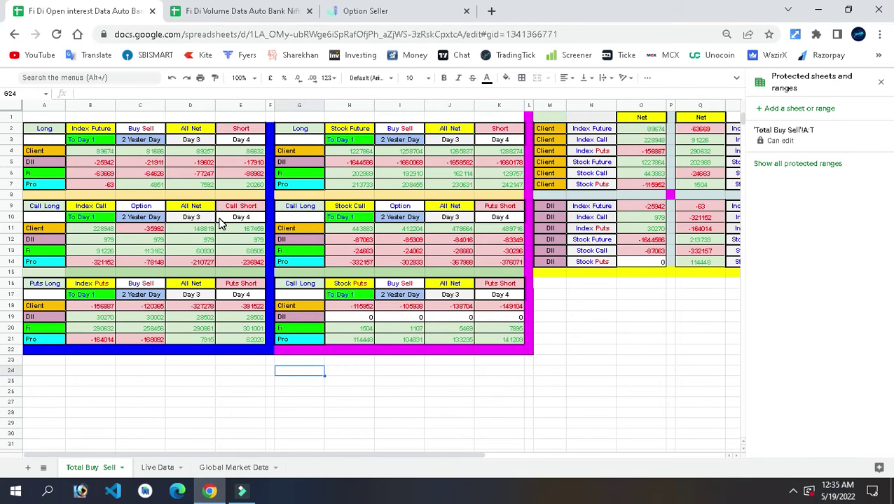
pyautogui.click(241, 372)
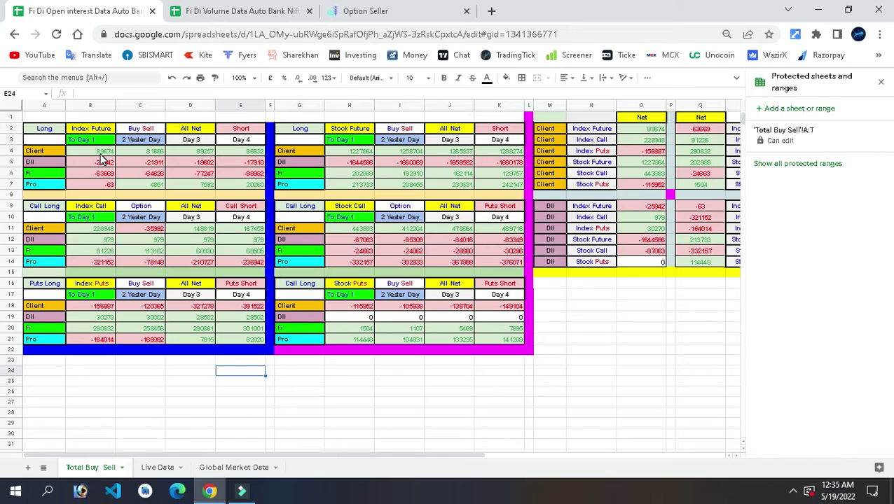
pyautogui.click(258, 153)
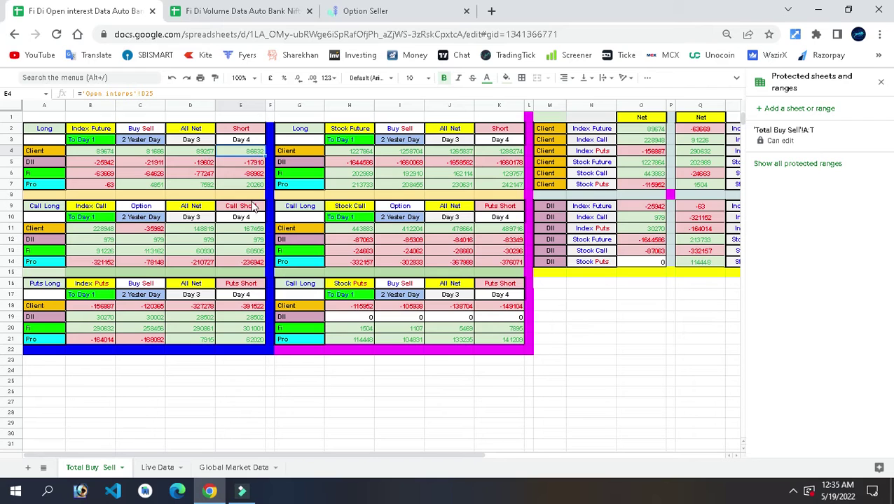
# Step: Capture the Total Buy Sell tables as a screenshot area, mark them with red freehand pen strokes, and discard the capture
pyautogui.click(281, 423)
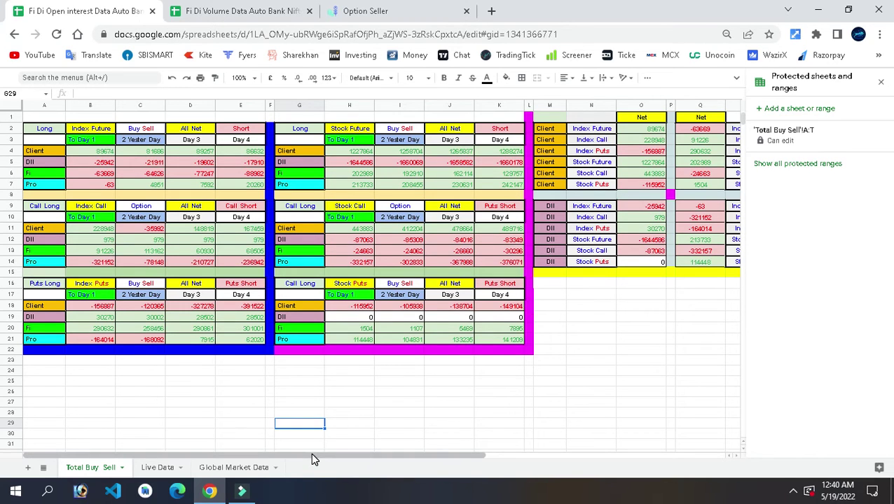
pyautogui.moveTo(313, 454); pyautogui.dragTo(450, 455)
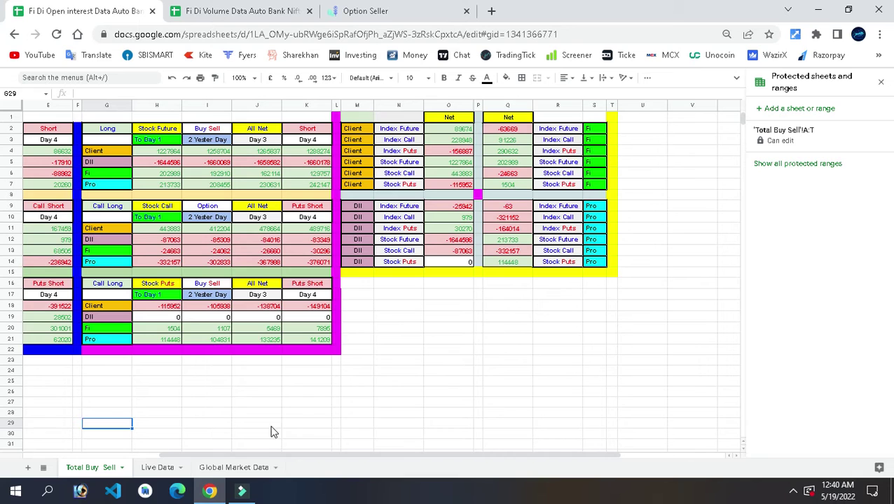
pyautogui.moveTo(266, 457); pyautogui.dragTo(130, 472)
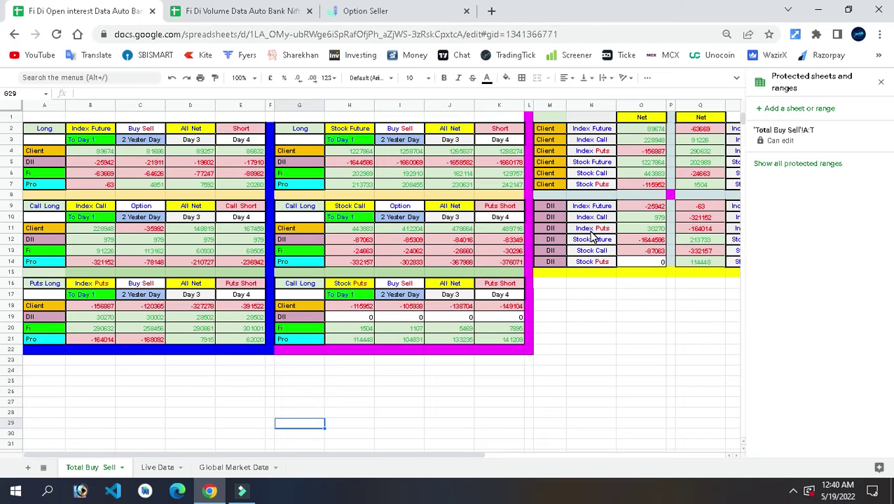
pyautogui.press('Print')
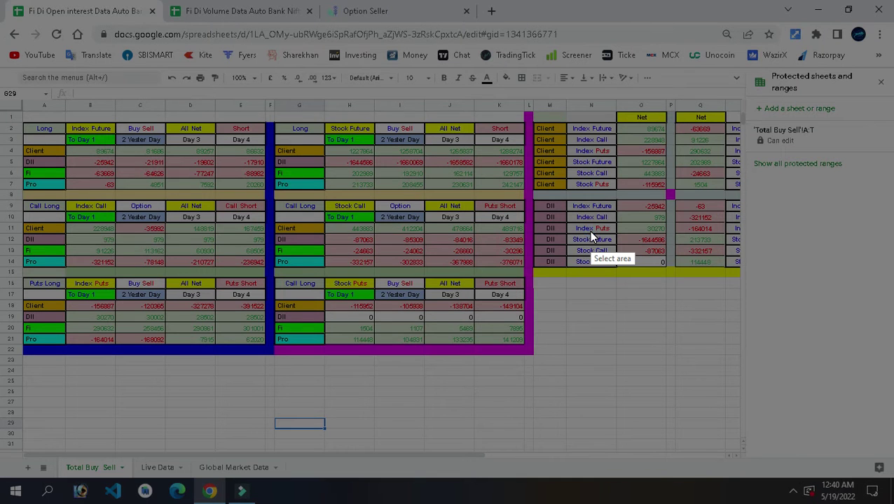
pyautogui.moveTo(23, 103)
pyautogui.mouseDown()
pyautogui.moveTo(750, 114)
pyautogui.moveTo(748, 308)
pyautogui.moveTo(760, 359)
pyautogui.moveTo(751, 377)
pyautogui.mouseUp()
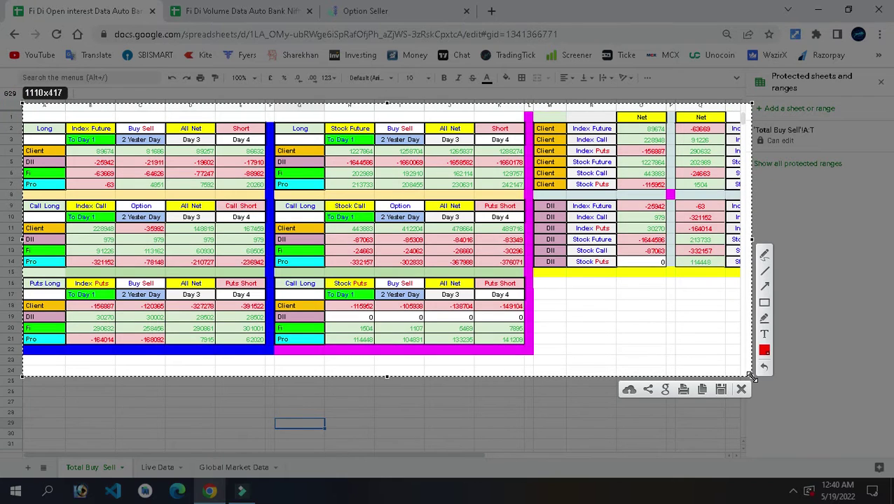
pyautogui.click(764, 256)
pyautogui.moveTo(23, 130)
pyautogui.mouseDown()
pyautogui.moveTo(419, 111)
pyautogui.moveTo(561, 114)
pyautogui.moveTo(504, 330)
pyautogui.moveTo(56, 312)
pyautogui.moveTo(203, 259)
pyautogui.moveTo(304, 334)
pyautogui.moveTo(421, 153)
pyautogui.moveTo(343, 210)
pyautogui.moveTo(326, 292)
pyautogui.mouseUp()
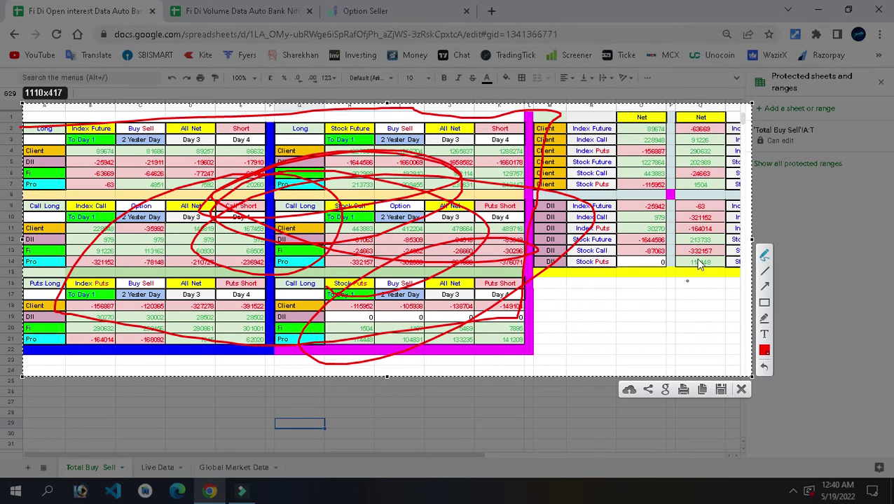
pyautogui.moveTo(672, 121)
pyautogui.mouseDown()
pyautogui.moveTo(687, 228)
pyautogui.moveTo(630, 129)
pyautogui.moveTo(641, 225)
pyautogui.mouseUp()
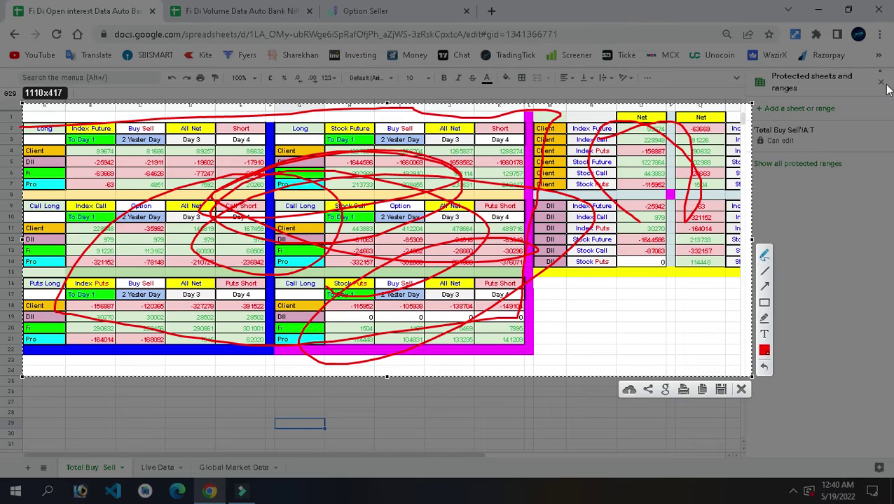
pyautogui.click(741, 391)
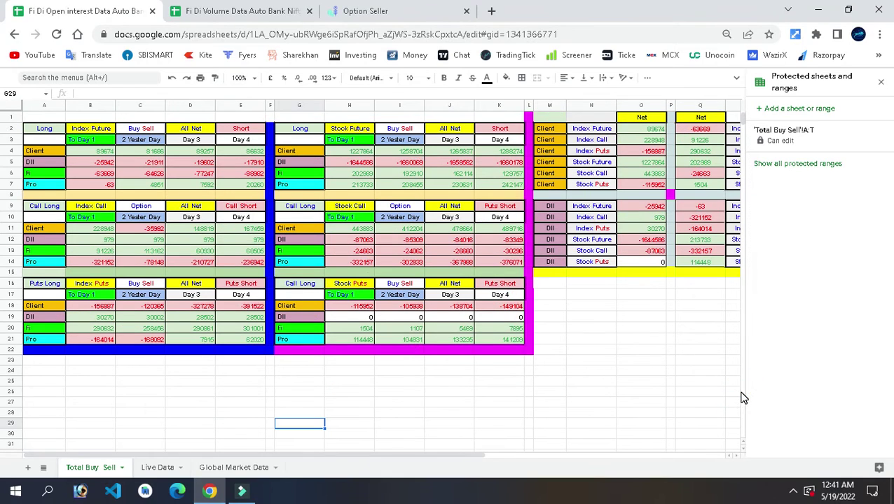
# Step: Capture the Client, DII, Fi and Pro Net tables as a screenshot area and pen red marks on the Client and DII blocks
pyautogui.click(487, 391)
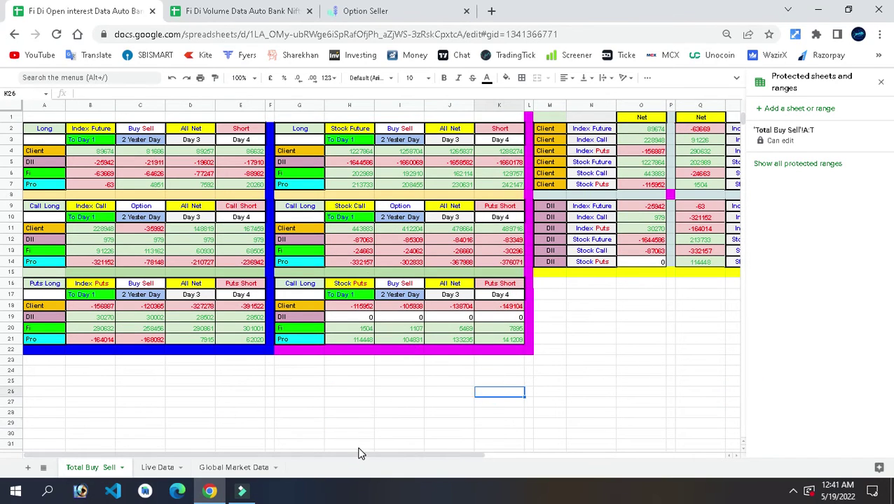
pyautogui.moveTo(350, 453); pyautogui.dragTo(442, 462)
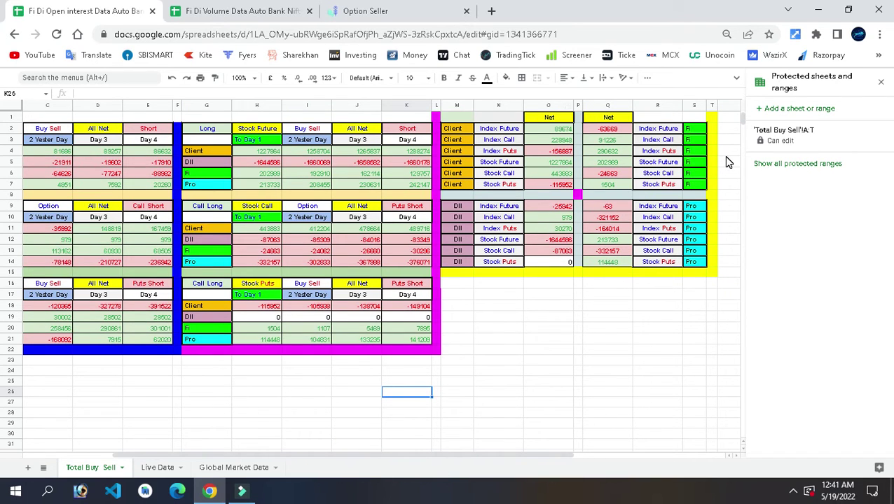
pyautogui.press('Print')
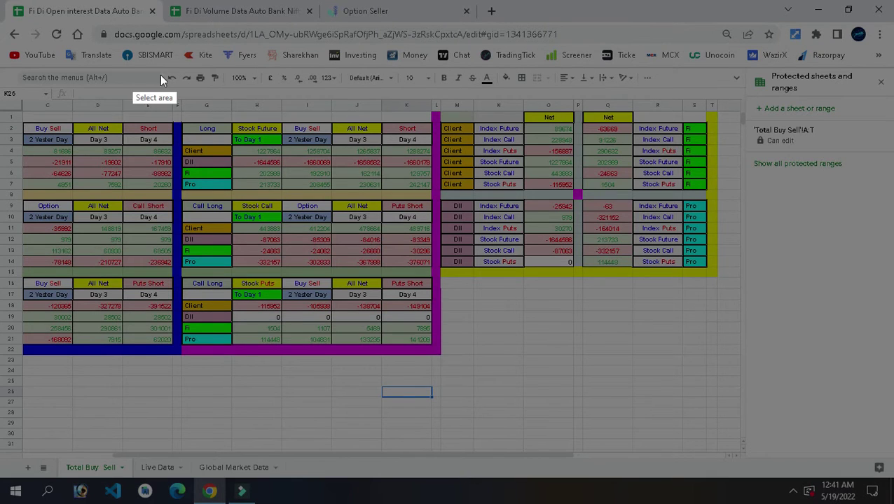
pyautogui.moveTo(430, 107); pyautogui.dragTo(731, 287)
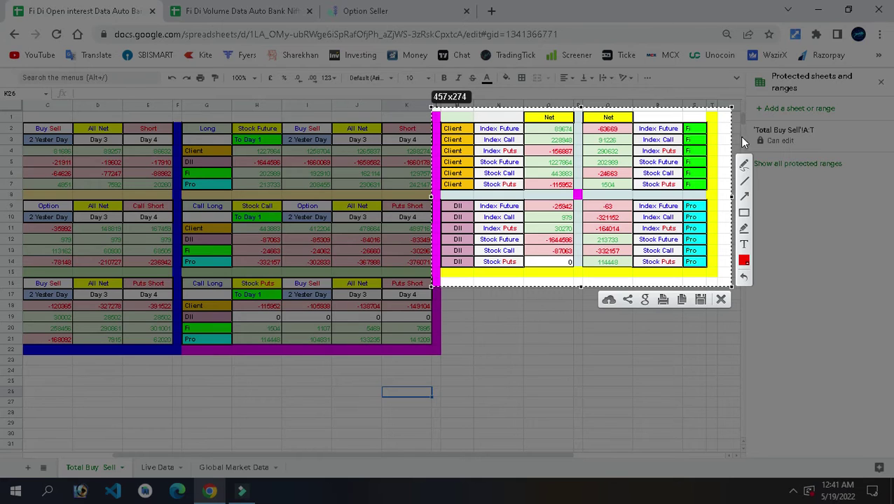
pyautogui.click(744, 164)
pyautogui.moveTo(532, 133); pyautogui.dragTo(569, 107)
pyautogui.moveTo(530, 143); pyautogui.dragTo(559, 120)
pyautogui.moveTo(537, 148)
pyautogui.mouseDown()
pyautogui.moveTo(541, 155)
pyautogui.moveTo(575, 127)
pyautogui.mouseUp()
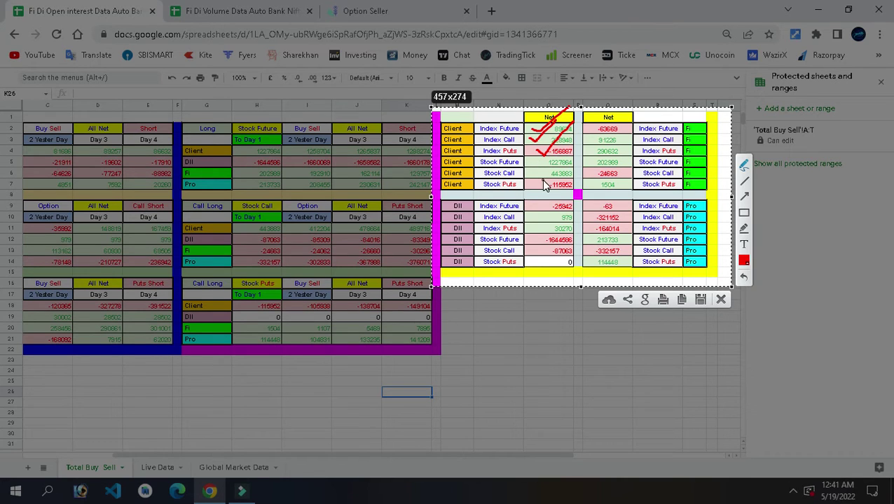
pyautogui.moveTo(452, 136)
pyautogui.mouseDown()
pyautogui.moveTo(466, 163)
pyautogui.moveTo(501, 104)
pyautogui.mouseUp()
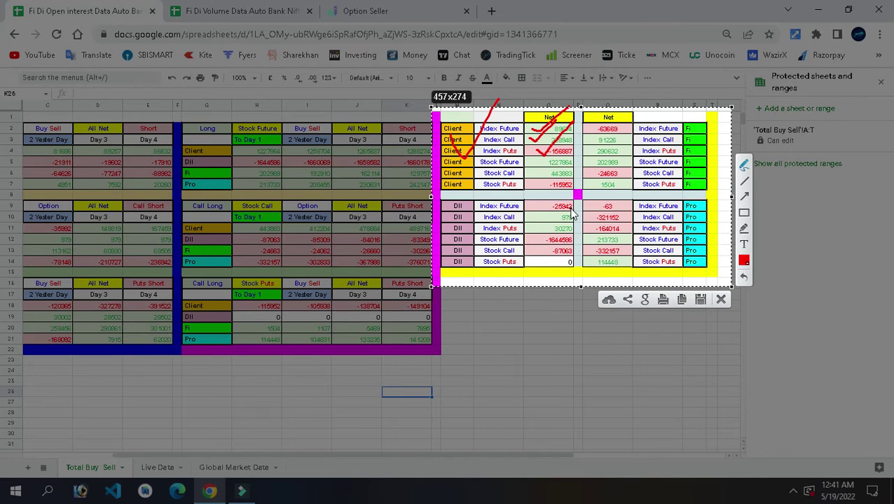
pyautogui.moveTo(488, 206)
pyautogui.mouseDown()
pyautogui.moveTo(475, 242)
pyautogui.moveTo(480, 223)
pyautogui.moveTo(509, 275)
pyautogui.mouseUp()
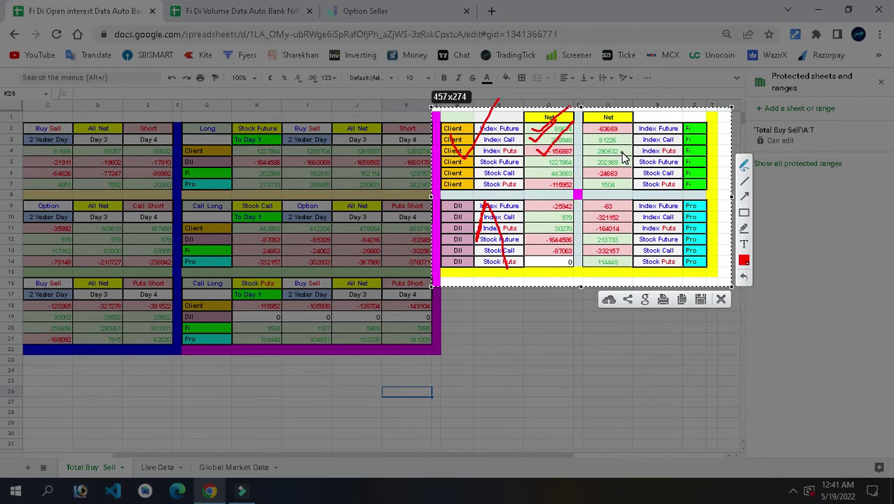
# Step: Mark the Fi and Pro Net values with red pen strokes, including the Fi Index Puts value, and discard the capture
pyautogui.moveTo(590, 155)
pyautogui.mouseDown()
pyautogui.moveTo(633, 151)
pyautogui.moveTo(622, 163)
pyautogui.moveTo(611, 161)
pyautogui.mouseUp()
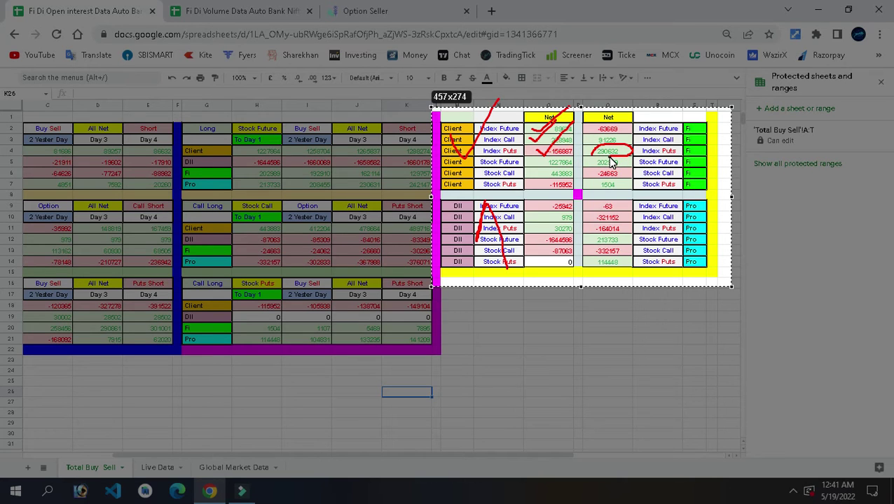
pyautogui.moveTo(611, 161); pyautogui.dragTo(611, 162)
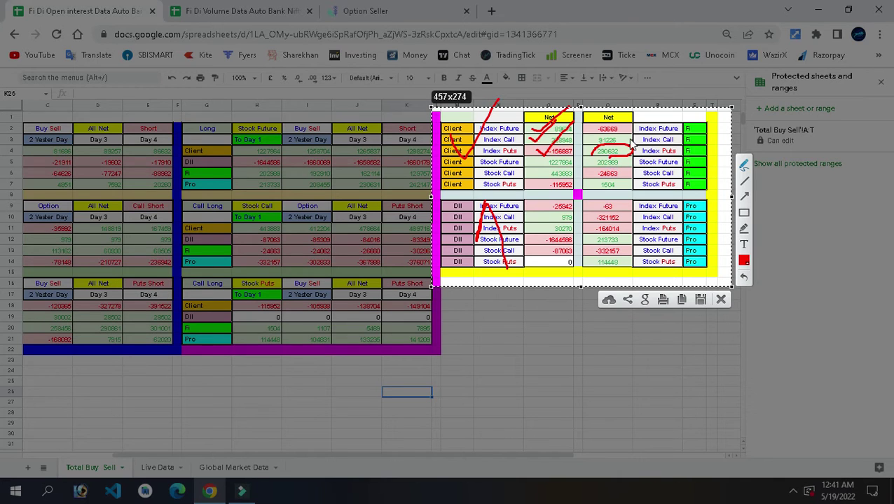
pyautogui.moveTo(618, 139)
pyautogui.mouseDown()
pyautogui.moveTo(630, 174)
pyautogui.moveTo(616, 181)
pyautogui.moveTo(627, 193)
pyautogui.mouseUp()
pyautogui.moveTo(626, 245)
pyautogui.mouseDown()
pyautogui.moveTo(624, 205)
pyautogui.moveTo(627, 282)
pyautogui.mouseUp()
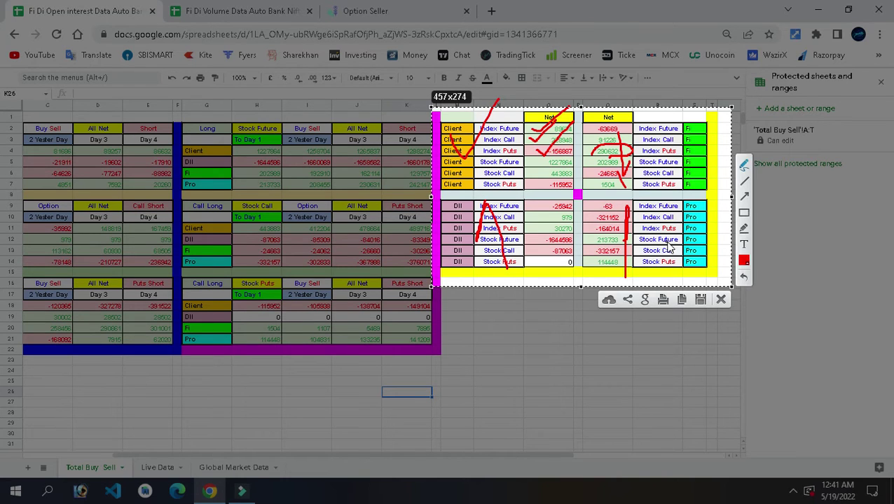
pyautogui.moveTo(587, 240); pyautogui.dragTo(570, 227)
pyautogui.moveTo(587, 221)
pyautogui.mouseDown()
pyautogui.moveTo(569, 230)
pyautogui.moveTo(589, 220)
pyautogui.moveTo(566, 247)
pyautogui.mouseUp()
pyautogui.moveTo(613, 203); pyautogui.dragTo(628, 198)
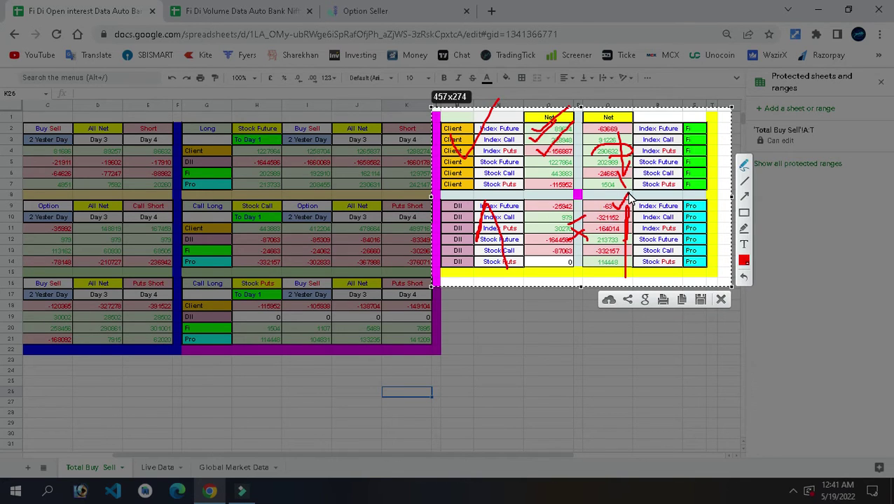
pyautogui.click(595, 237)
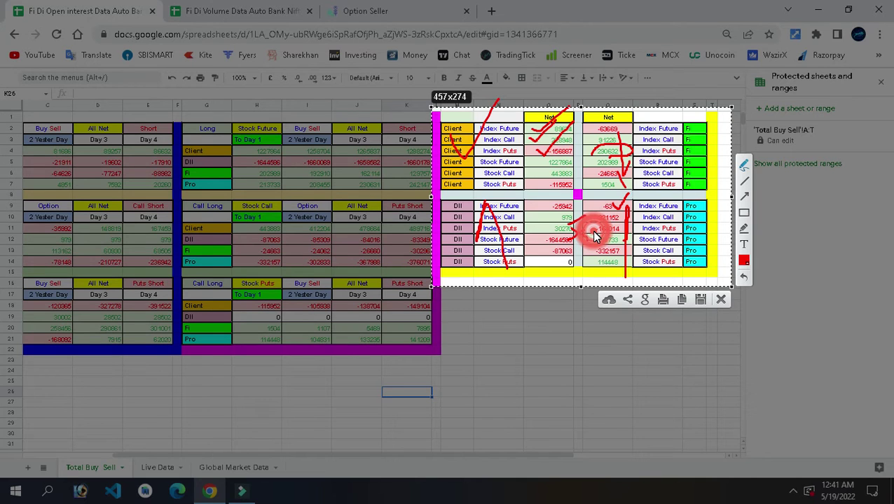
pyautogui.moveTo(594, 235); pyautogui.dragTo(572, 238)
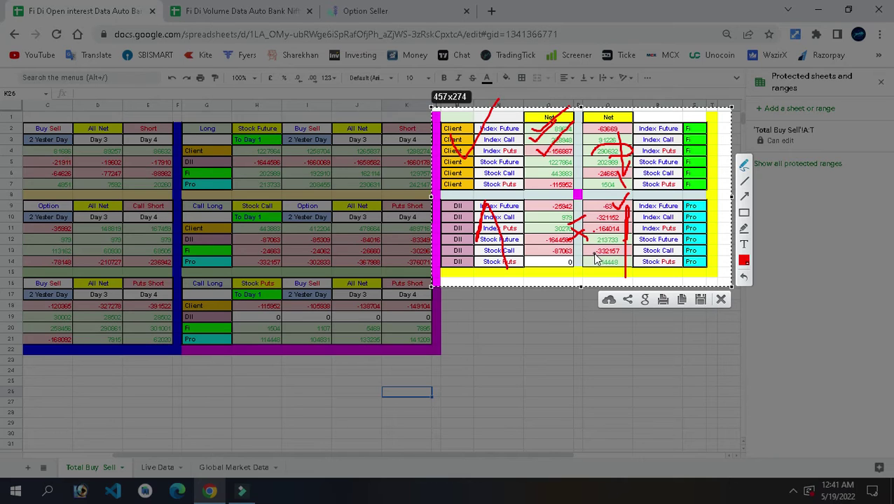
pyautogui.moveTo(592, 260)
pyautogui.mouseDown()
pyautogui.moveTo(608, 251)
pyautogui.moveTo(554, 252)
pyautogui.moveTo(594, 261)
pyautogui.moveTo(586, 272)
pyautogui.mouseUp()
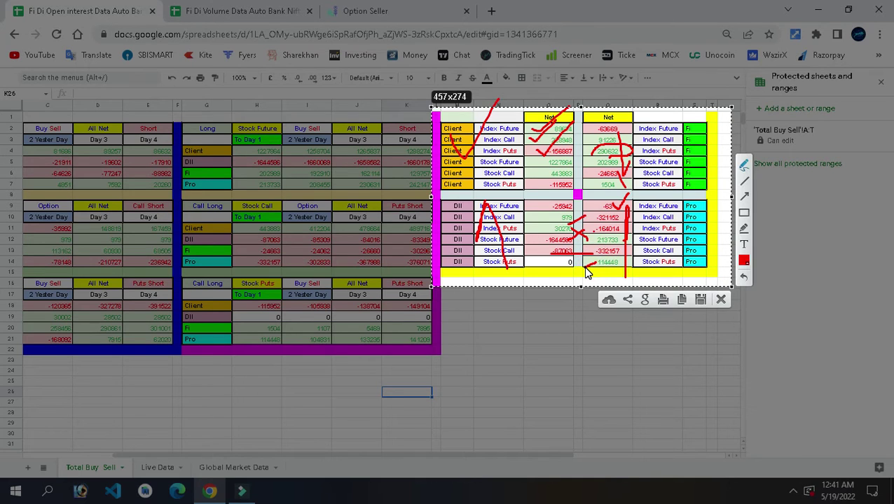
pyautogui.click(720, 300)
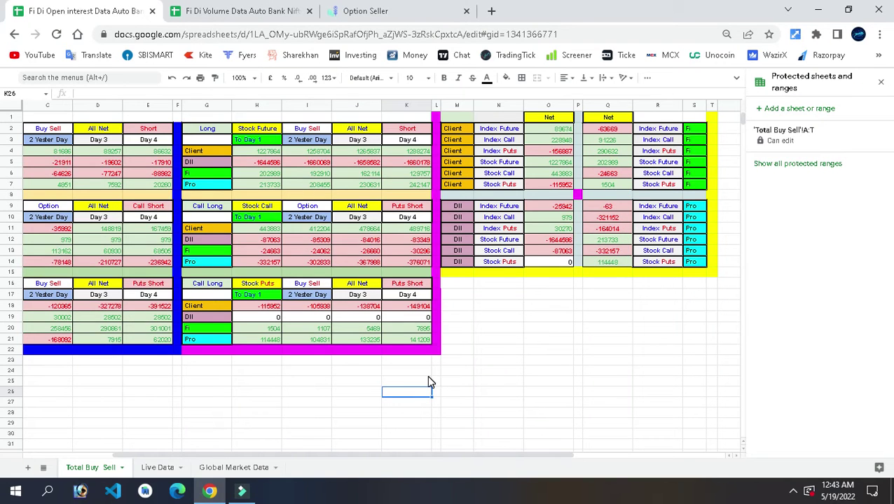
# Step: Look over the Global Market Data and Live Data sheets and return to Total Buy Sell
pyautogui.click(408, 457)
pyautogui.moveTo(456, 457); pyautogui.dragTo(343, 462)
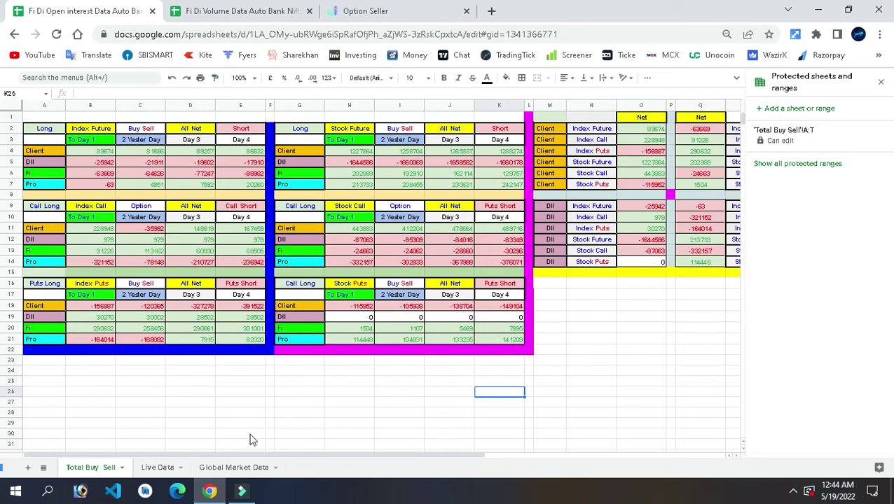
pyautogui.click(208, 476)
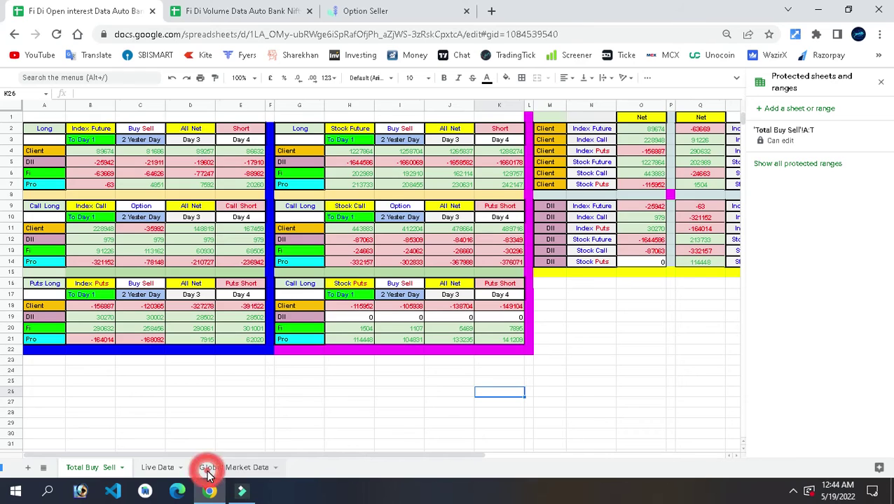
pyautogui.click(170, 472)
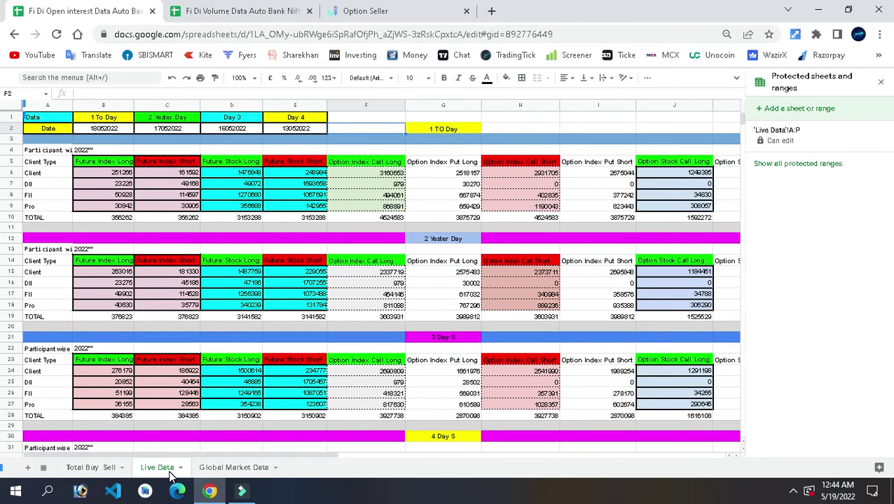
pyautogui.click(101, 469)
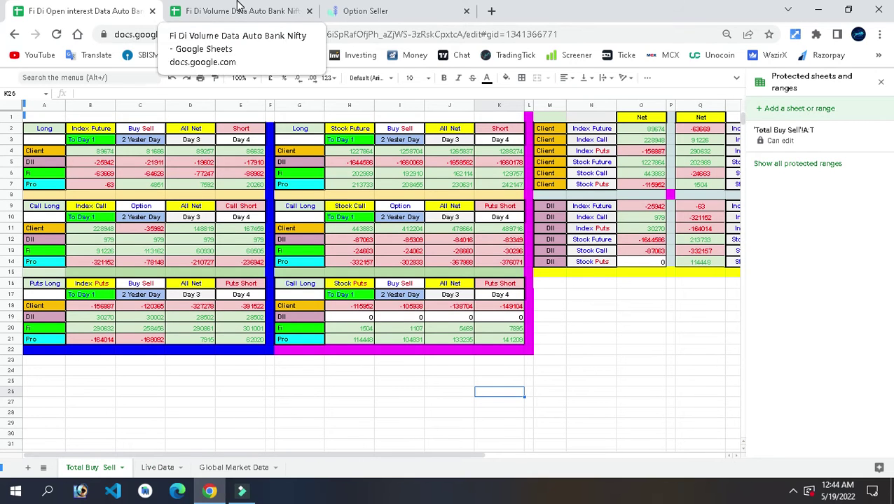
# Step: Switch to the Fi Di Volume Data Auto Bank Nifty workbook, look through its sheets and open Live Data
pyautogui.click(212, 9)
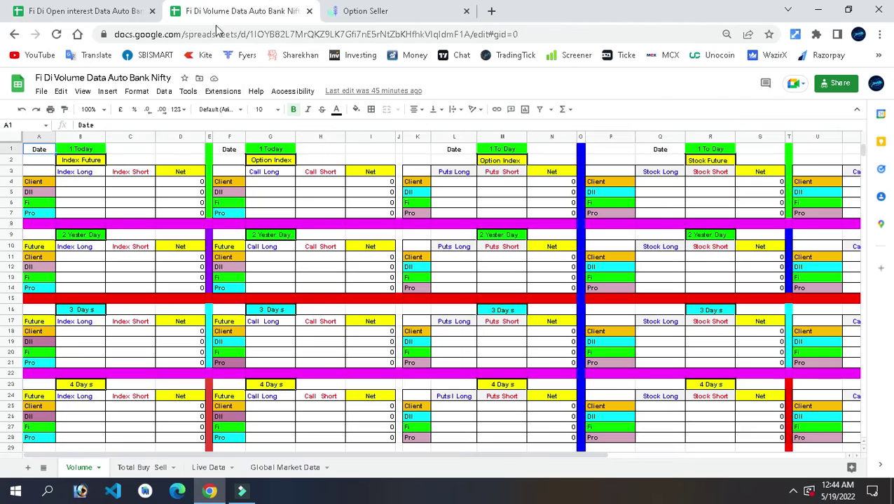
pyautogui.click(160, 469)
pyautogui.click(195, 470)
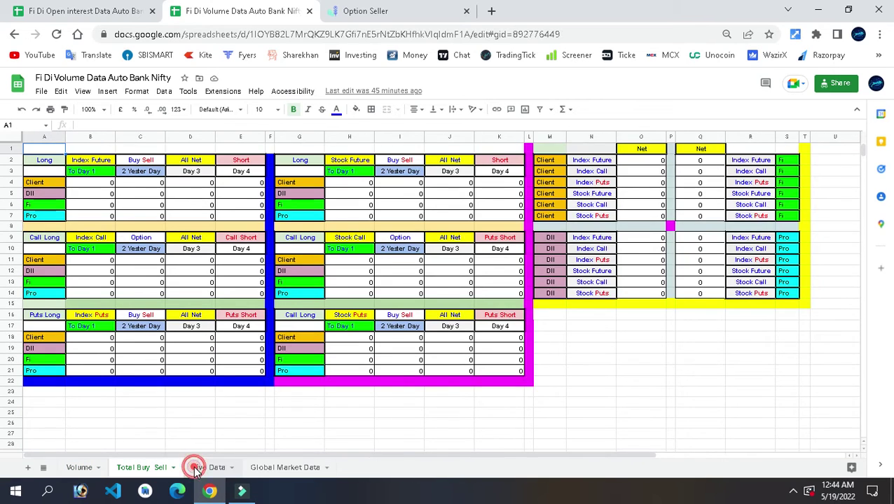
pyautogui.click(263, 470)
pyautogui.click(210, 468)
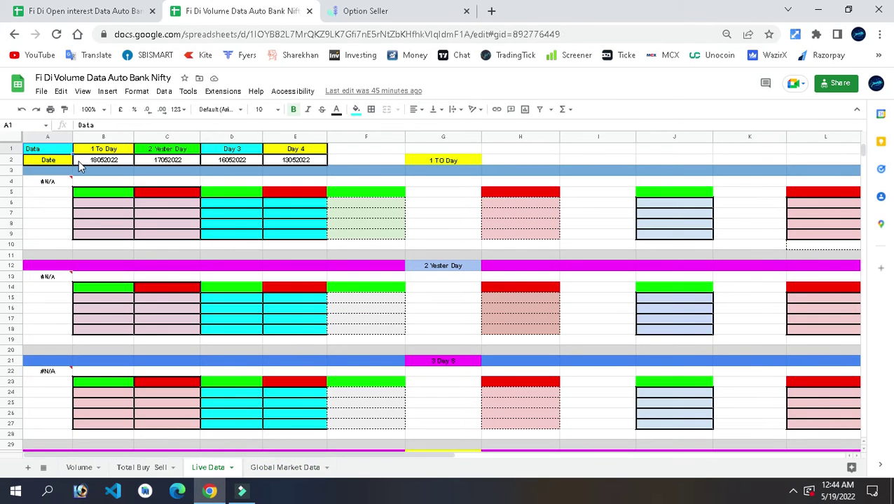
# Step: Set the 1 To Day date in B2 of the Live Data sheet to 10052022
pyautogui.click(97, 161)
pyautogui.doubleClick(96, 160)
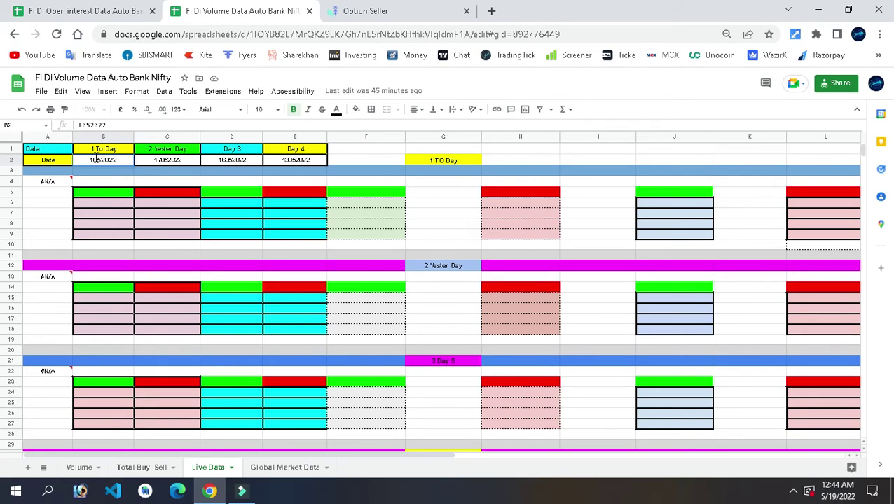
pyautogui.write('0')
pyautogui.hotkey('ctrl', 'shift', 'i')
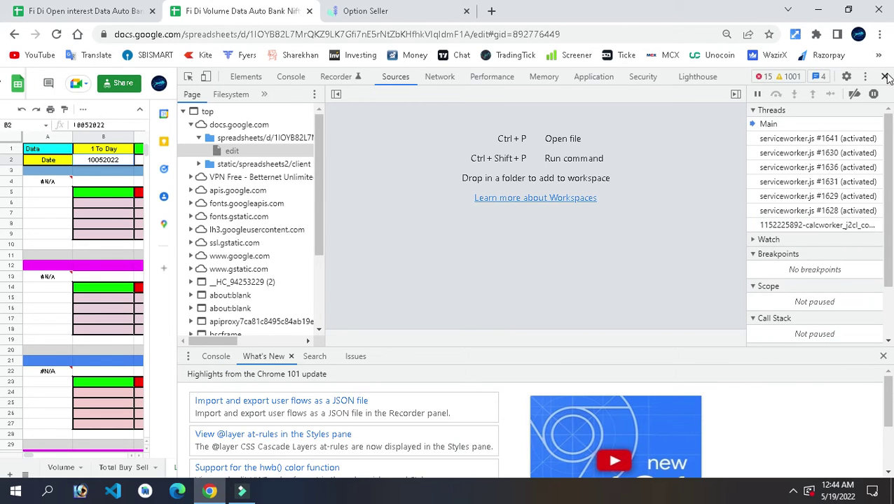
pyautogui.click(885, 77)
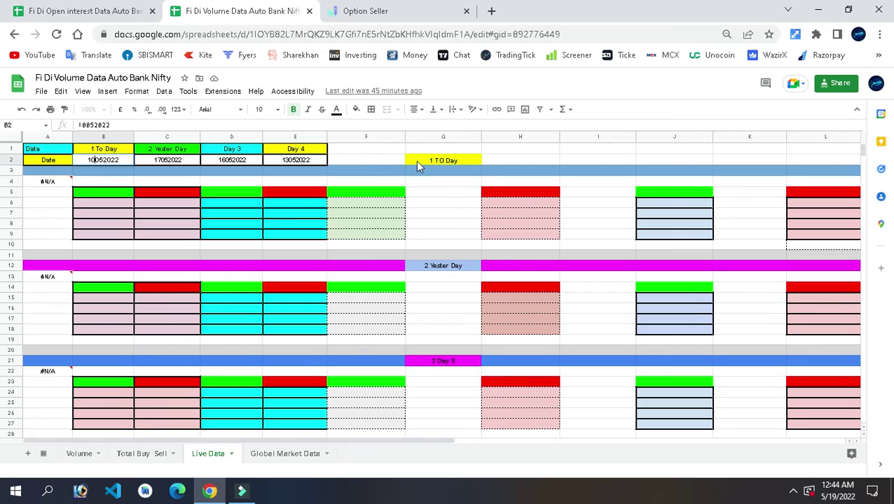
pyautogui.click(354, 155)
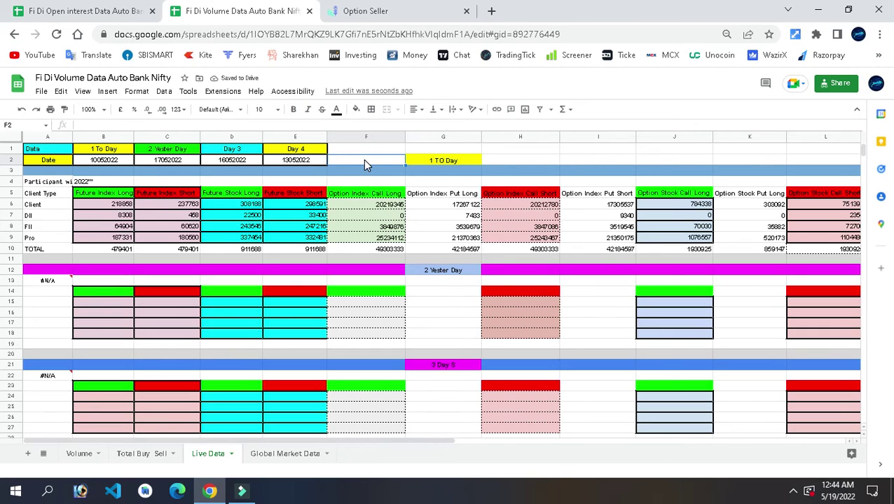
# Step: Set the 1 To Day date in B2 of the Live Data sheet to 18052022
pyautogui.click(97, 159)
pyautogui.doubleClick(98, 160)
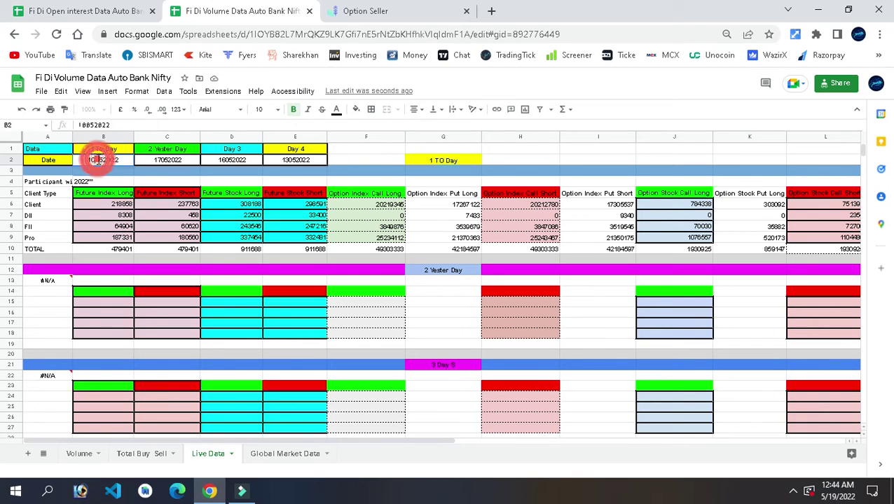
pyautogui.press('BackSpace')
pyautogui.write('8')
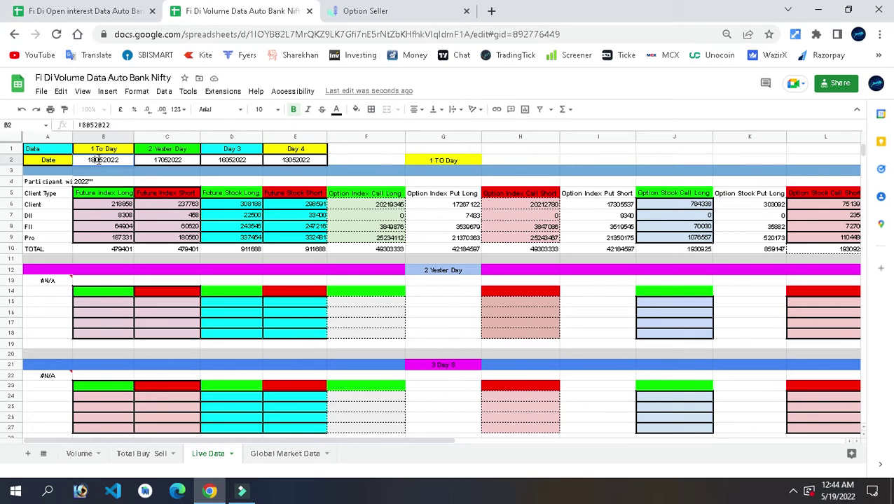
pyautogui.click(371, 161)
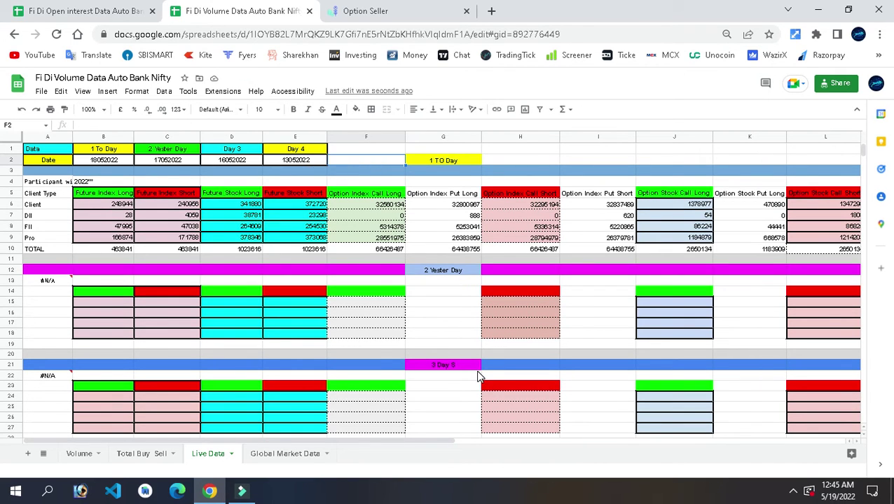
# Step: Close the Fi Di Volume Data Auto Bank Nifty workbook and look over the open interest workbook's Total Buy Sell sheet and the Option Seller site
pyautogui.click(310, 11)
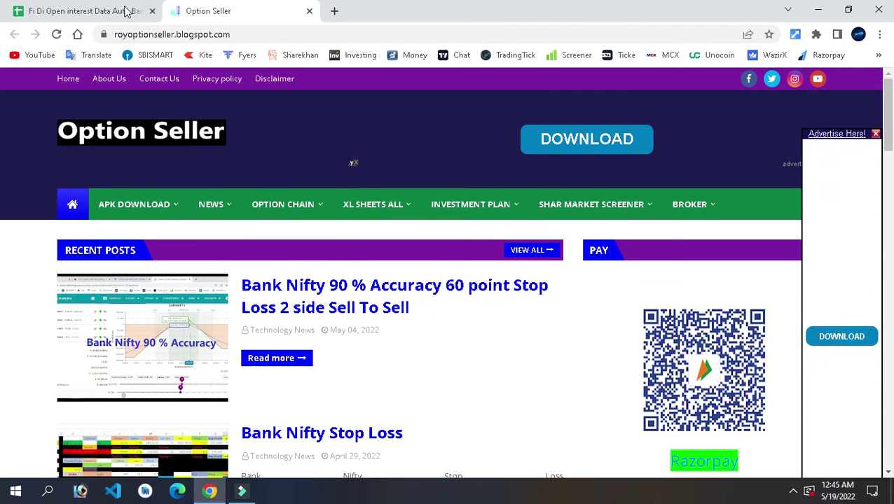
pyautogui.click(70, 7)
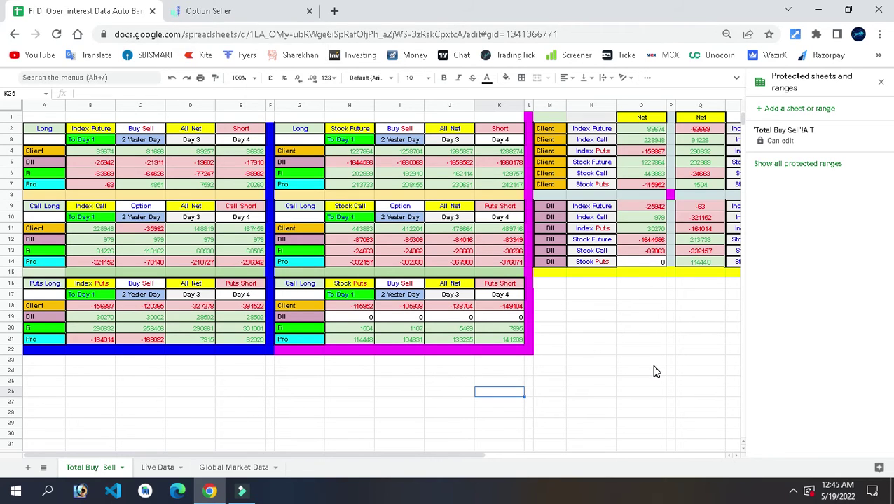
pyautogui.click(652, 362)
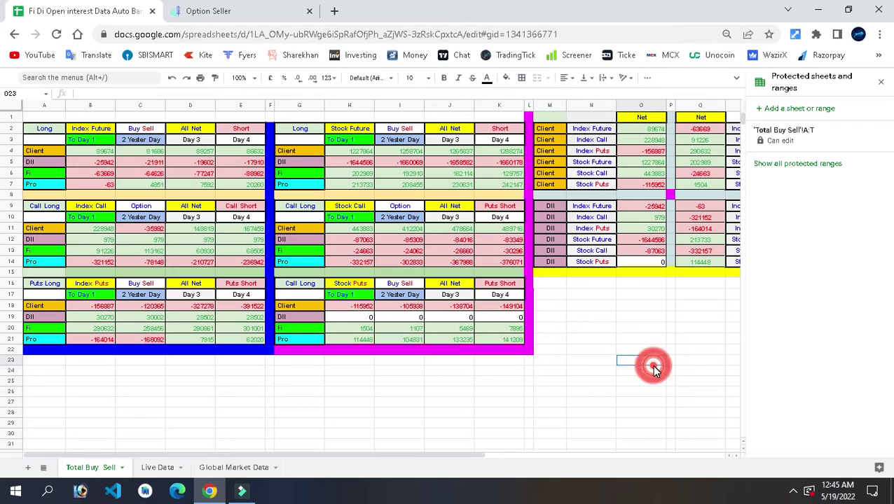
pyautogui.click(246, 7)
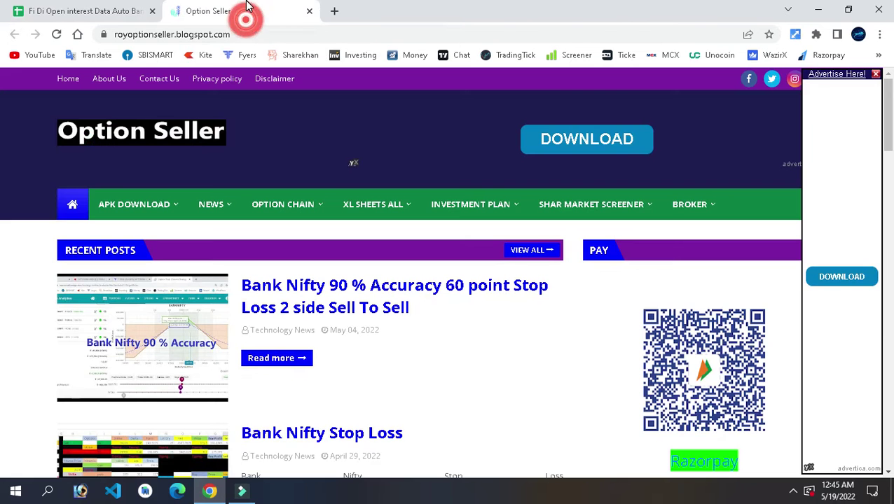
pyautogui.click(54, 7)
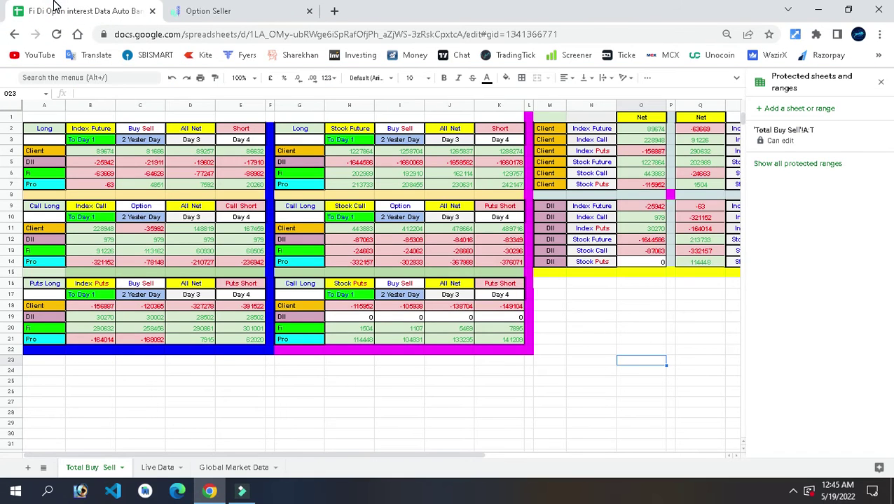
pyautogui.click(592, 391)
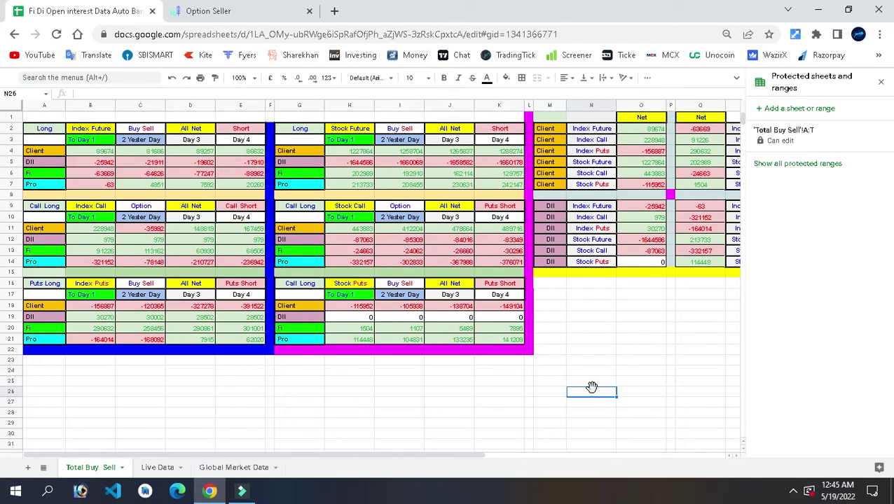
pyautogui.click(245, 7)
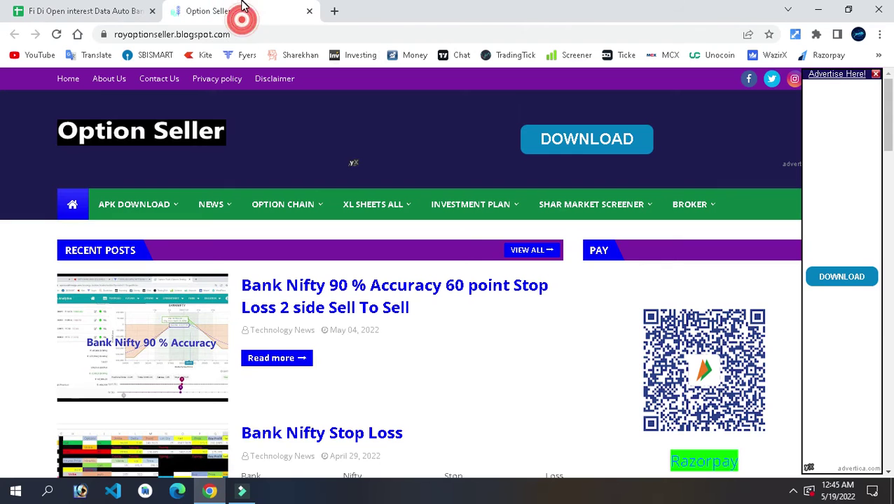
# Step: Open the TradingView chart in a new browser tab, keeping the Option Seller site open
pyautogui.click(511, 56)
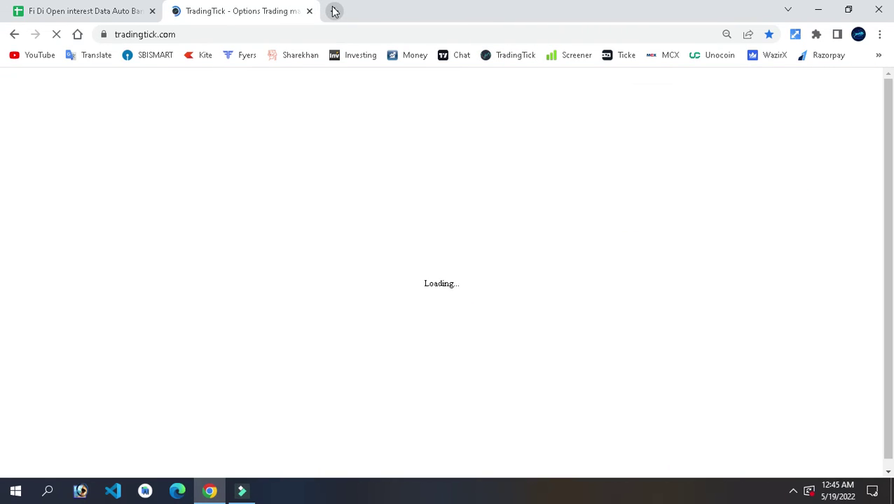
pyautogui.click(15, 35)
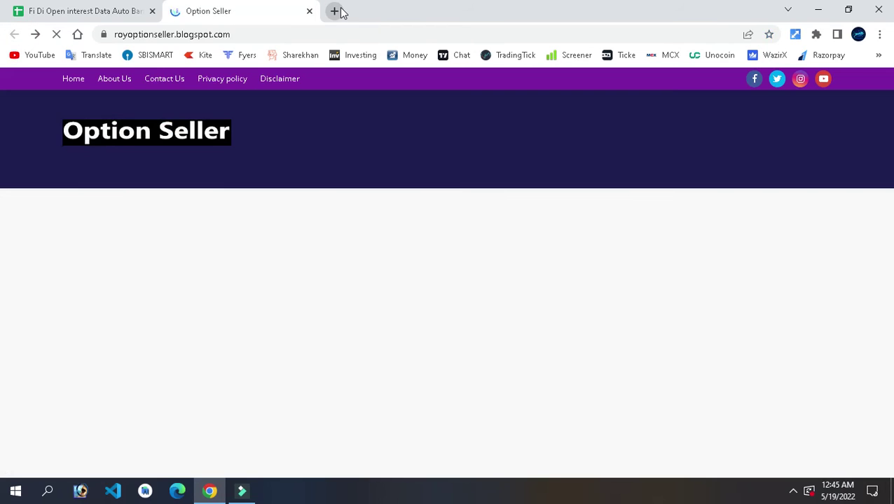
pyautogui.click(335, 11)
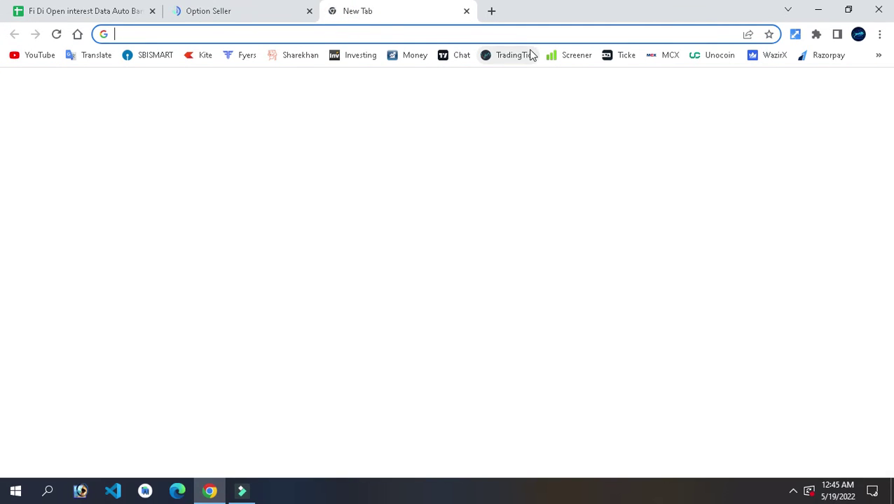
pyautogui.click(451, 58)
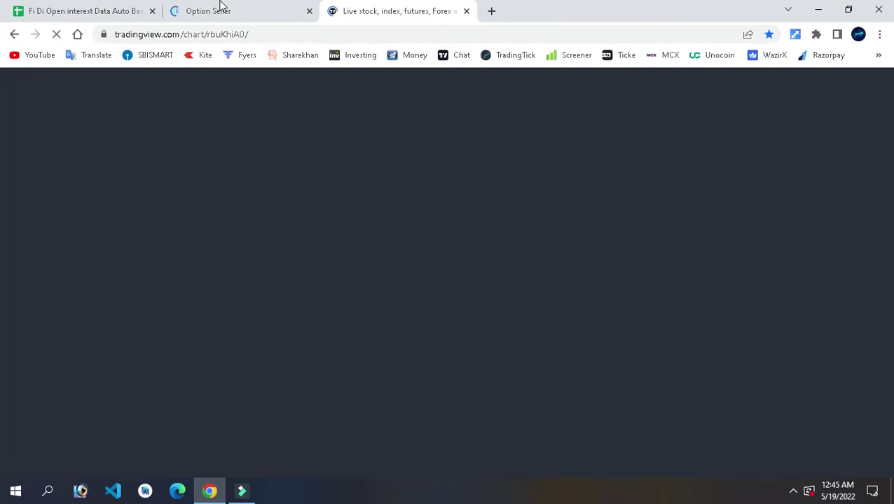
# Step: Look through the Option Seller site's Option Chain, XL Sheets All and Investment Plan entries and open the Option chat page
pyautogui.click(220, 6)
pyautogui.moveTo(159, 205)
pyautogui.moveTo(166, 230)
pyautogui.moveTo(245, 204)
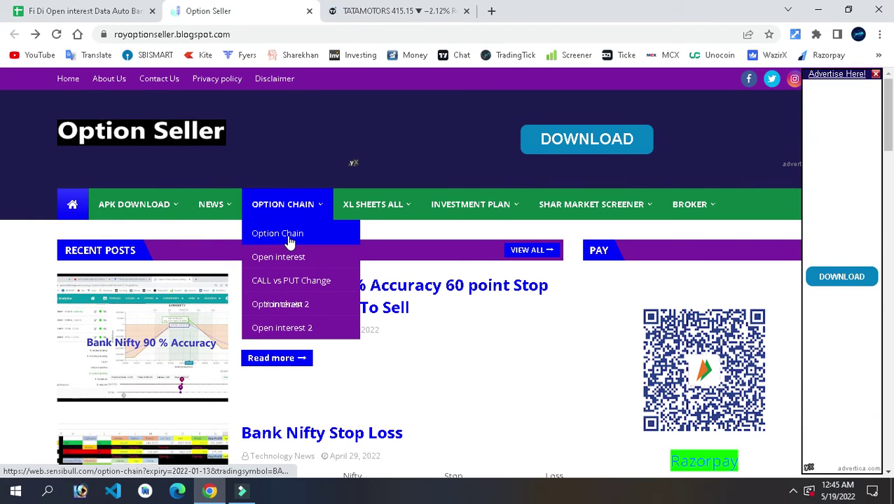
pyautogui.moveTo(398, 211)
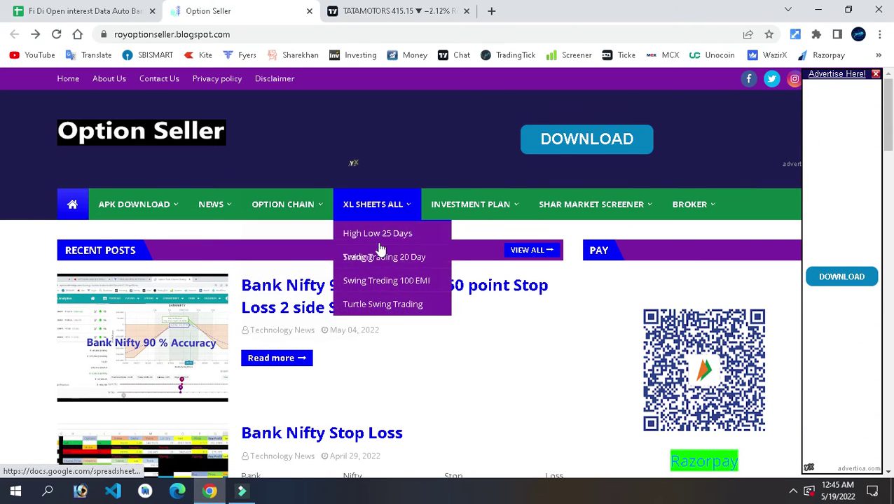
pyautogui.moveTo(489, 223)
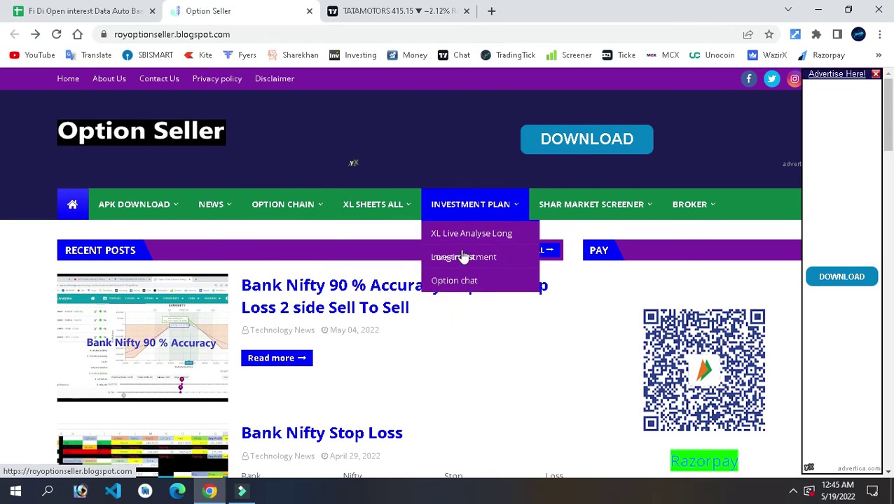
pyautogui.click(465, 288)
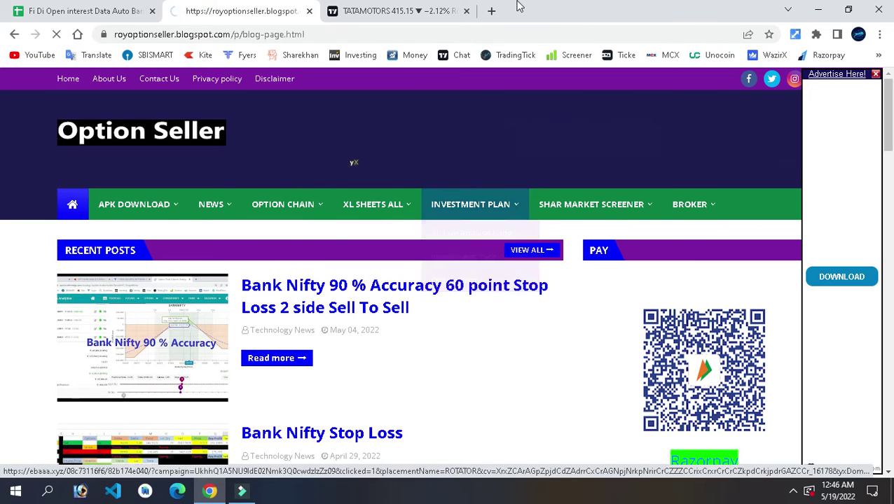
# Step: Switch to TradingView and display the BANKNIFTY chart from the watchlist at the 1-hour interval, with the watchlist hidden again
pyautogui.click(397, 8)
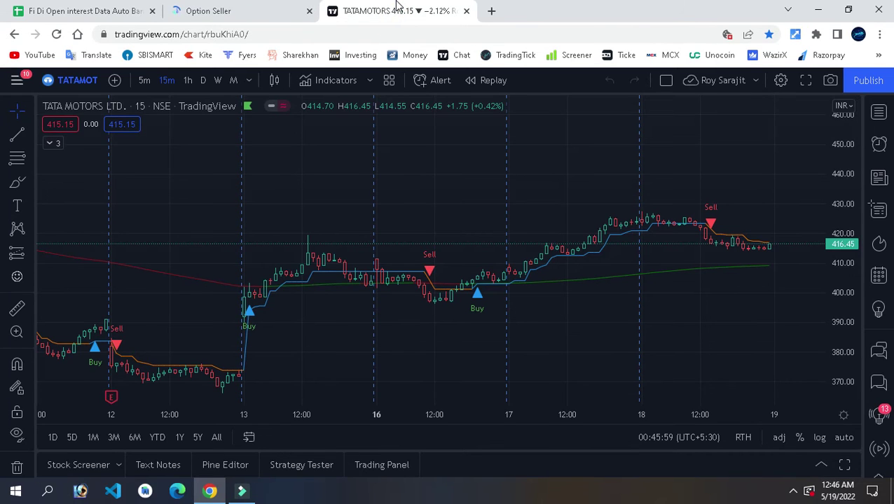
pyautogui.click(185, 88)
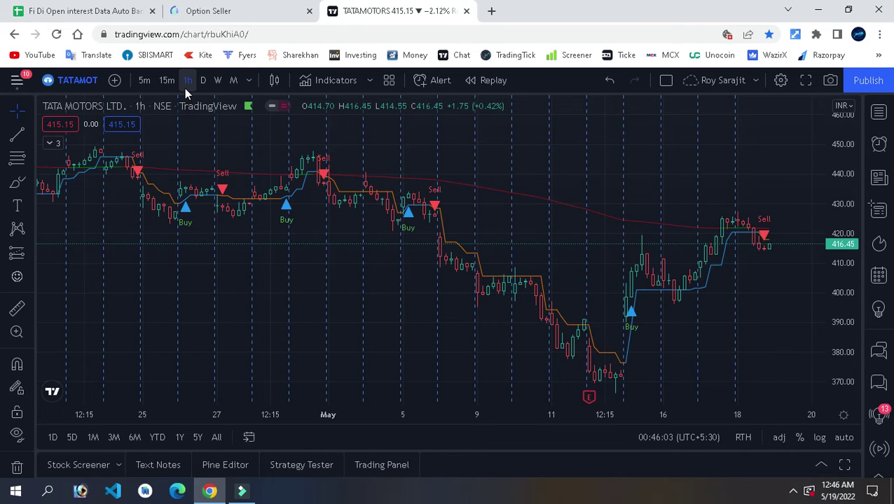
pyautogui.click(880, 113)
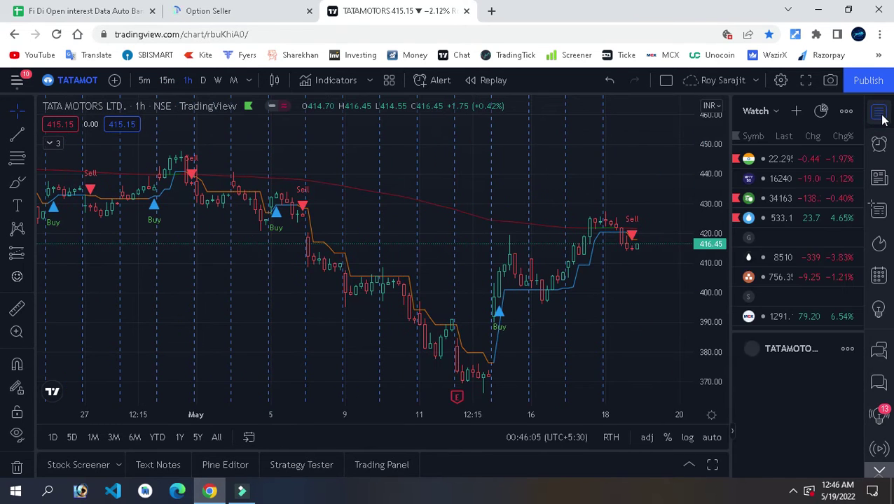
pyautogui.click(777, 198)
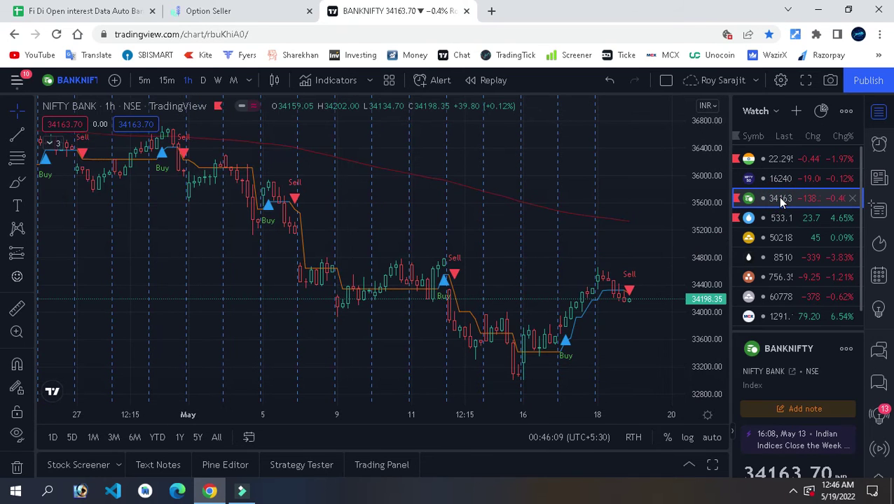
pyautogui.click(882, 111)
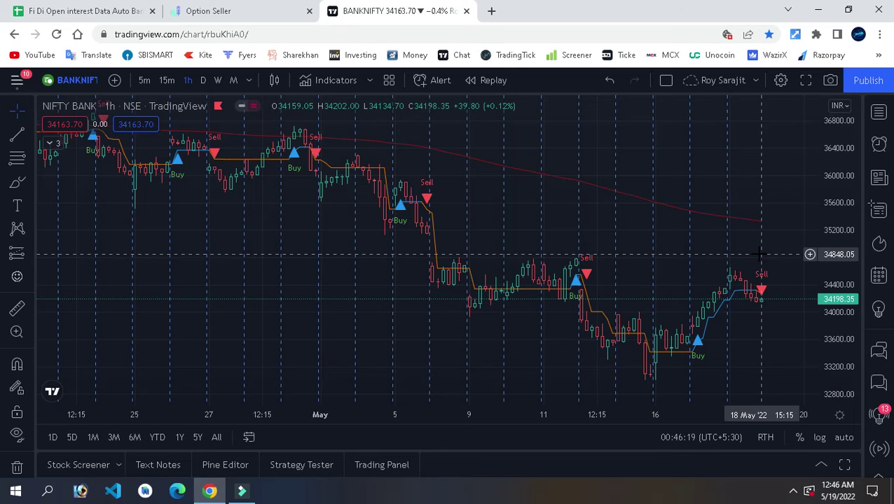
# Step: Examine the BANKNIFTY buy and sell signals at the 1-hour, weekly, monthly, daily and 15-minute intervals, and close TradingView
pyautogui.moveTo(425, 375)
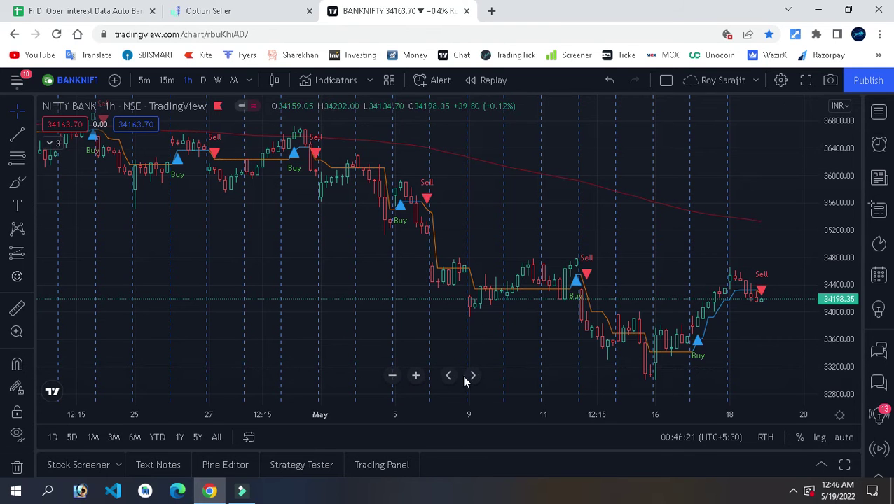
pyautogui.click(390, 377)
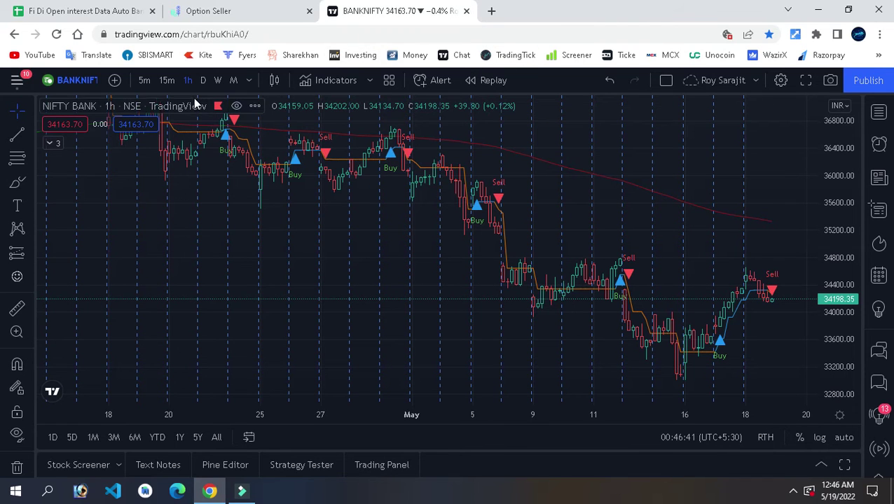
pyautogui.click(171, 81)
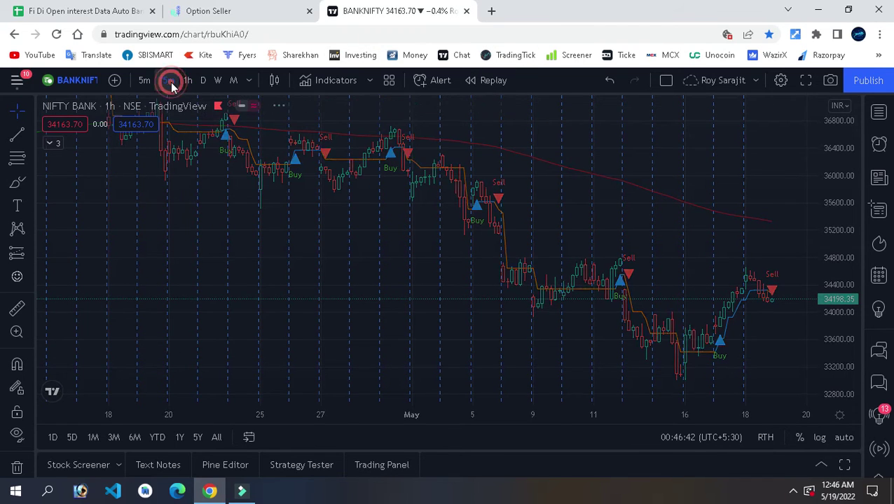
pyautogui.click(218, 80)
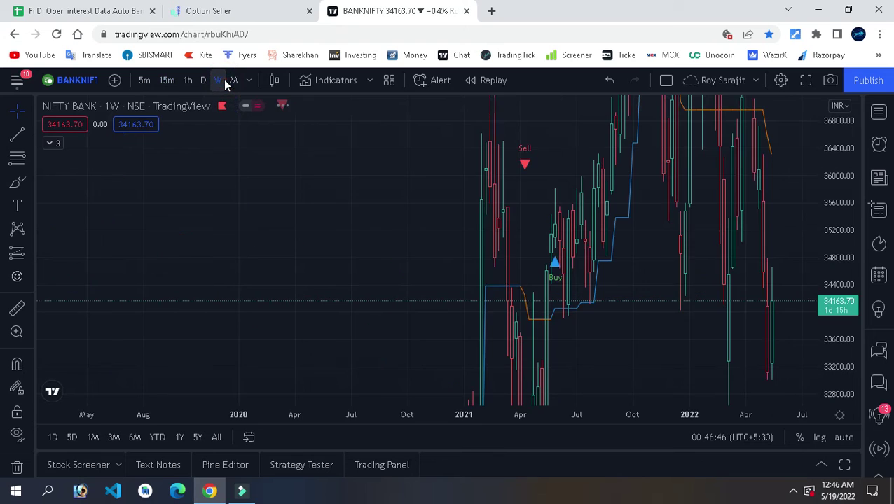
pyautogui.click(236, 80)
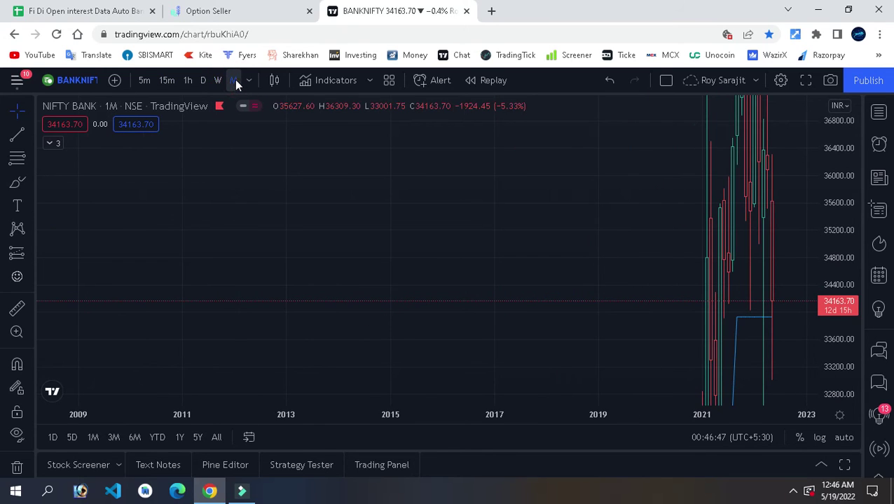
pyautogui.click(204, 80)
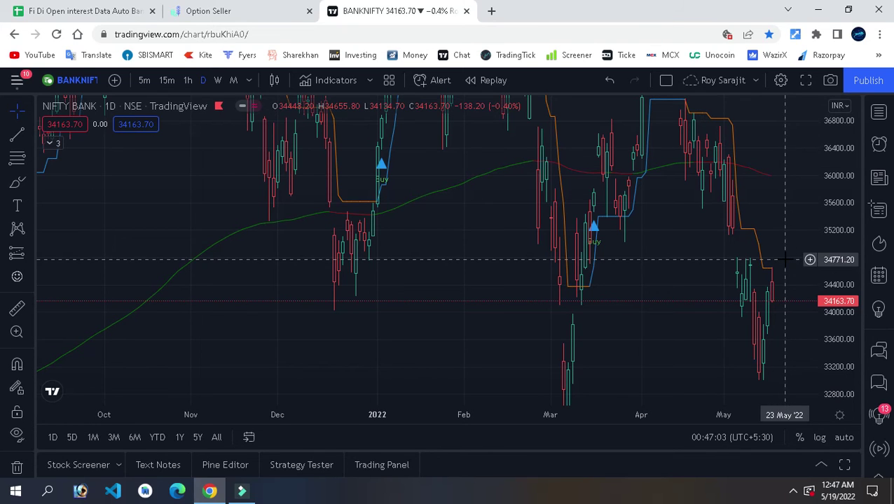
pyautogui.click(156, 80)
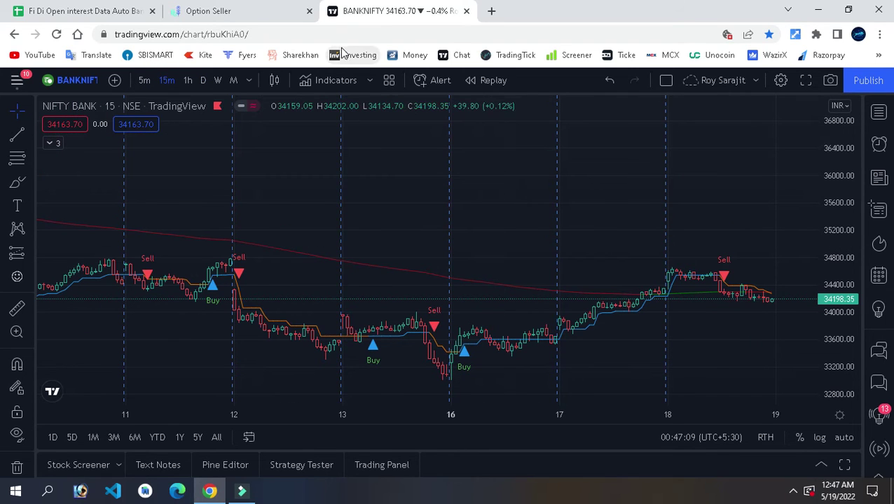
pyautogui.click(468, 14)
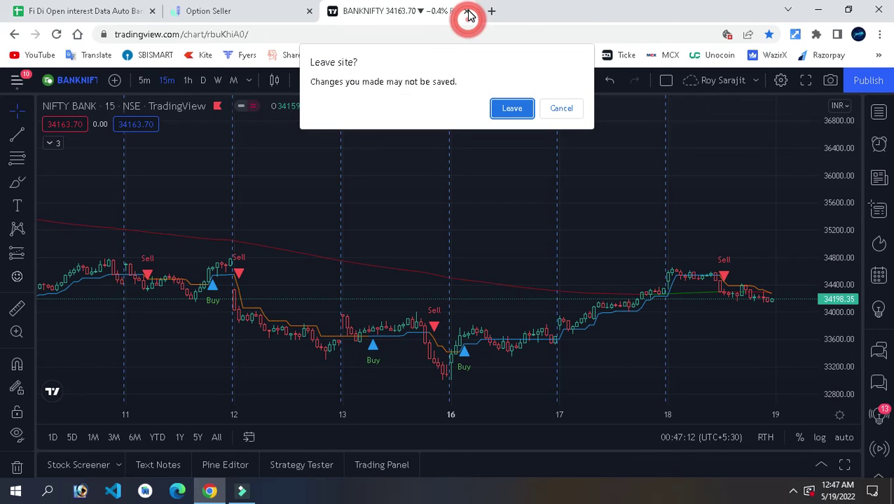
pyautogui.click(499, 110)
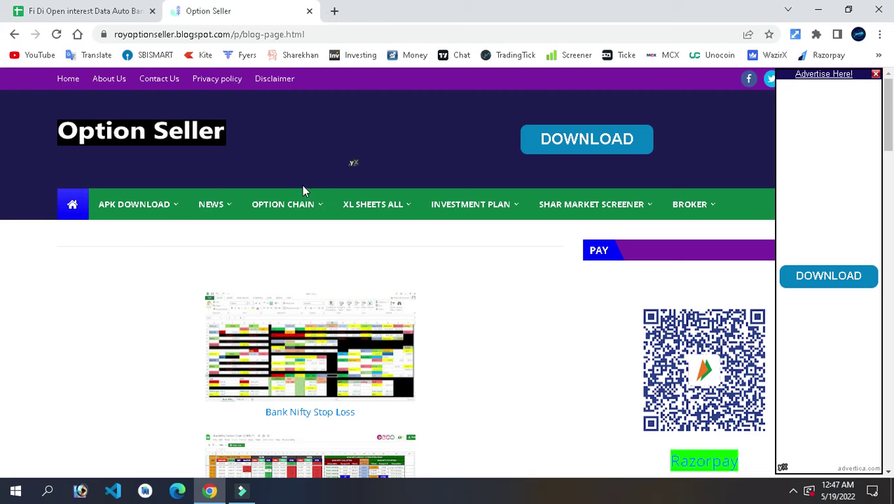
# Step: Dismiss the advertisement on the Option Seller page and look through the listed sheets down to Fi Di Data Open Interest
pyautogui.click(875, 74)
pyautogui.scroll(-2, 2, 126)
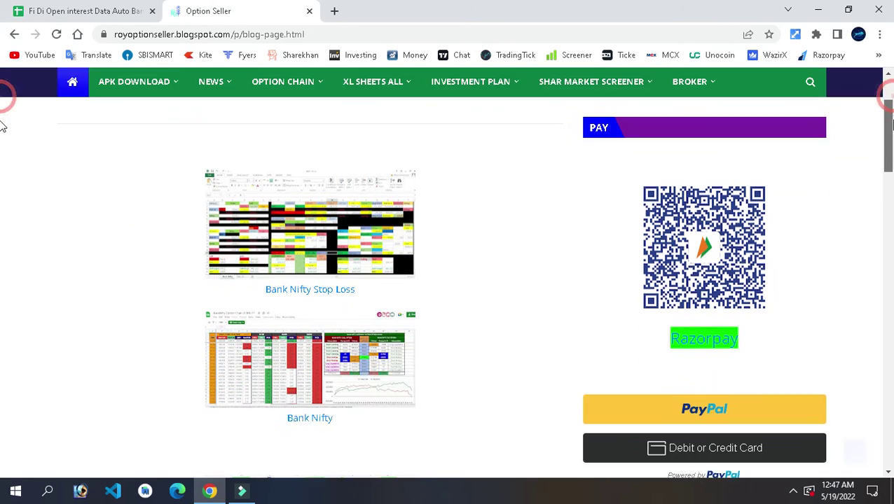
pyautogui.scroll(-3, 2, 126)
pyautogui.scroll(1, 2, 138)
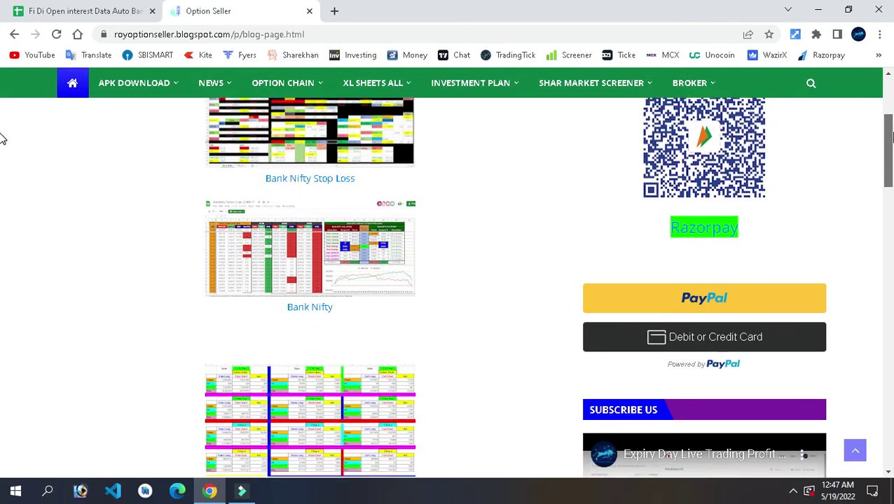
pyautogui.scroll(-3, 2, 139)
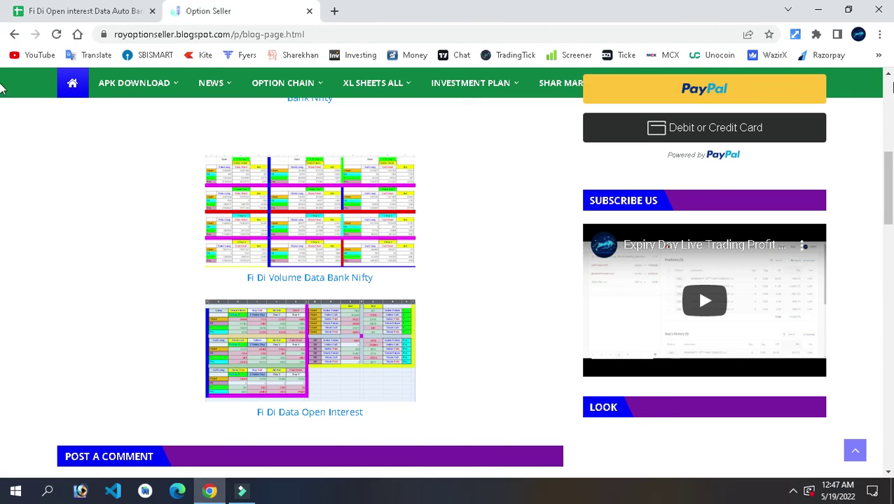
# Step: Look back through the listed sheets on the Option Seller page and open the Bank Nifty sheet
pyautogui.scroll(3, 4, 161)
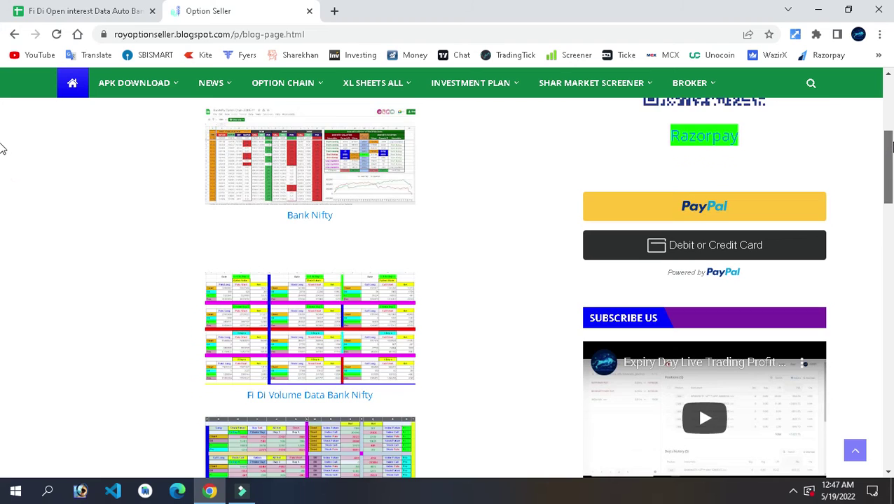
pyautogui.scroll(3, 2, 133)
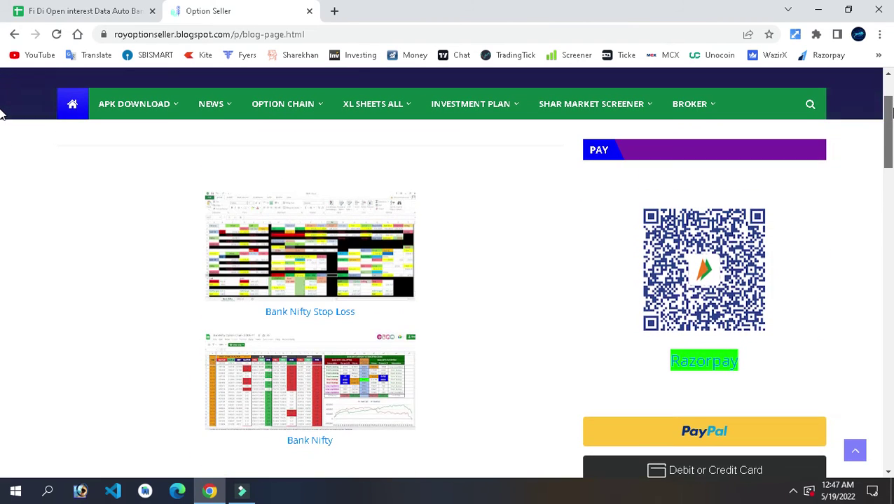
pyautogui.scroll(-3, 2, 120)
pyautogui.scroll(1, 3, 133)
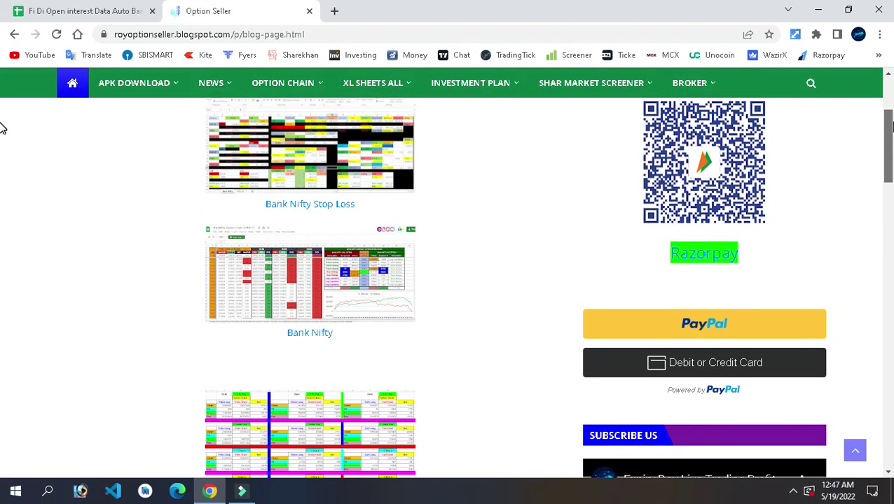
pyautogui.click(301, 339)
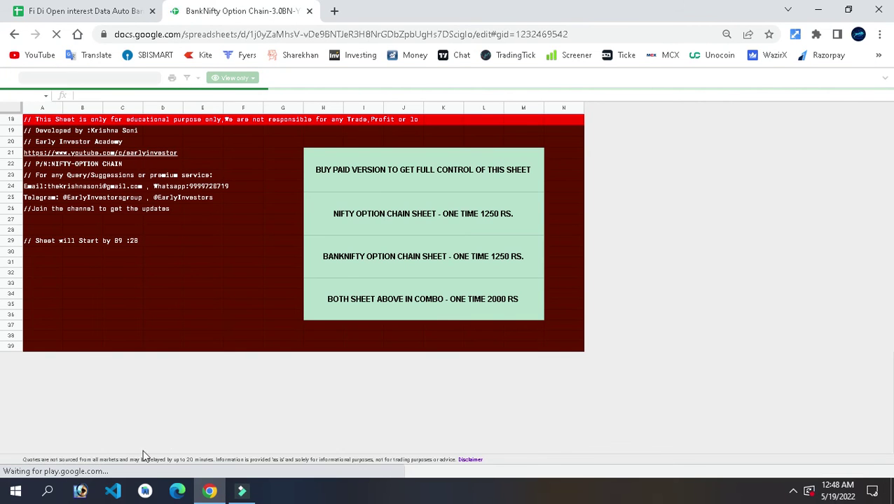
# Step: View the OPTION CHAIN sheet of the BankNifty workbook and display its FII EOD sheet
pyautogui.click(160, 469)
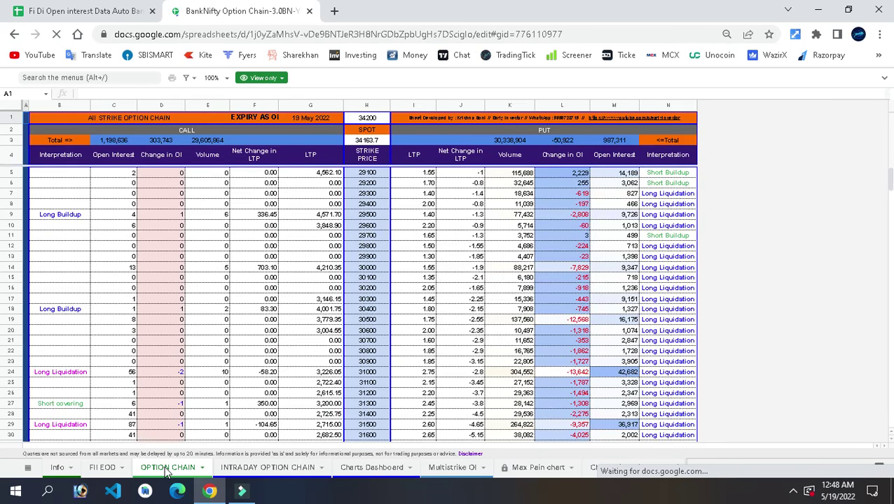
pyautogui.click(269, 468)
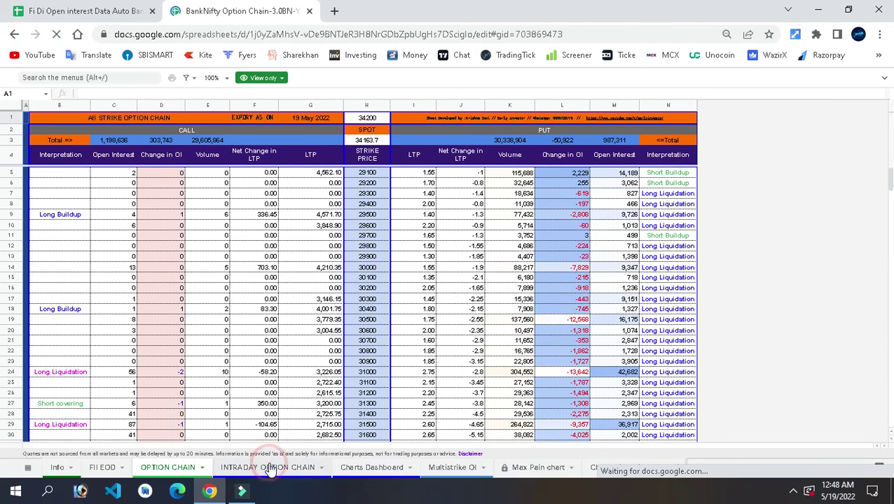
pyautogui.click(166, 474)
pyautogui.click(101, 471)
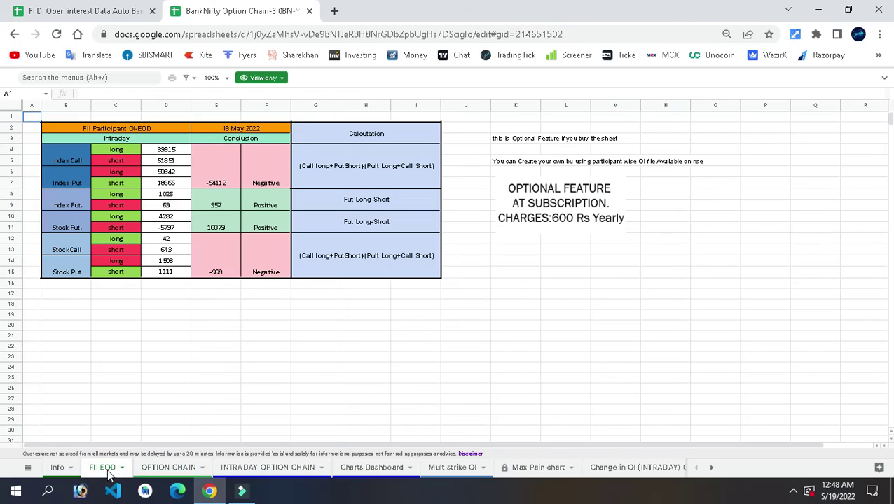
# Step: Examine the Conclusion values for index and stock options and futures in the FII Participant OI-EOD table
pyautogui.click(451, 282)
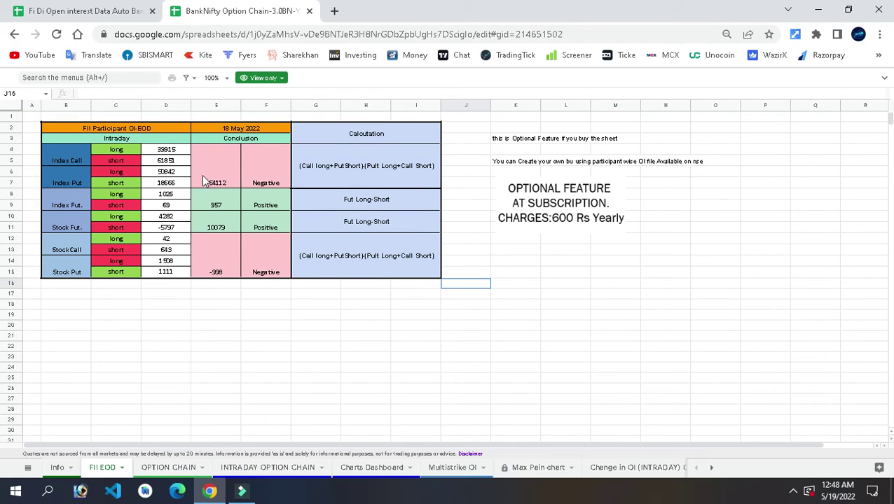
pyautogui.click(256, 181)
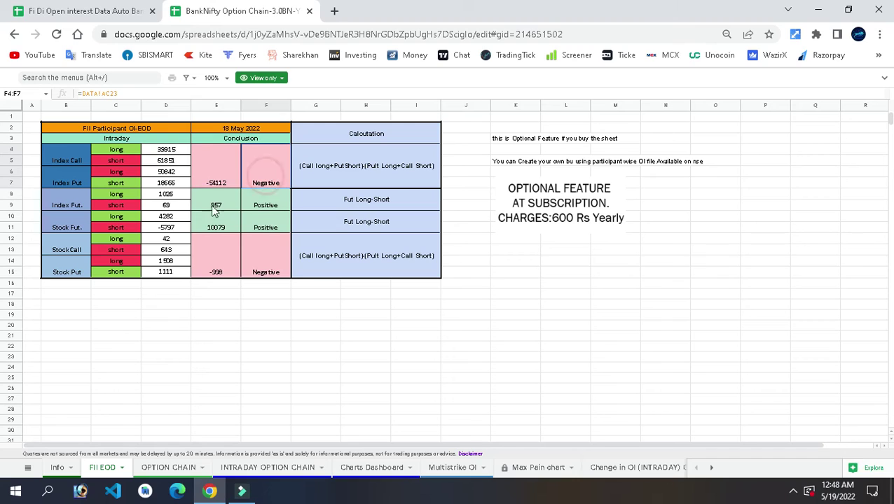
pyautogui.click(215, 247)
pyautogui.click(276, 254)
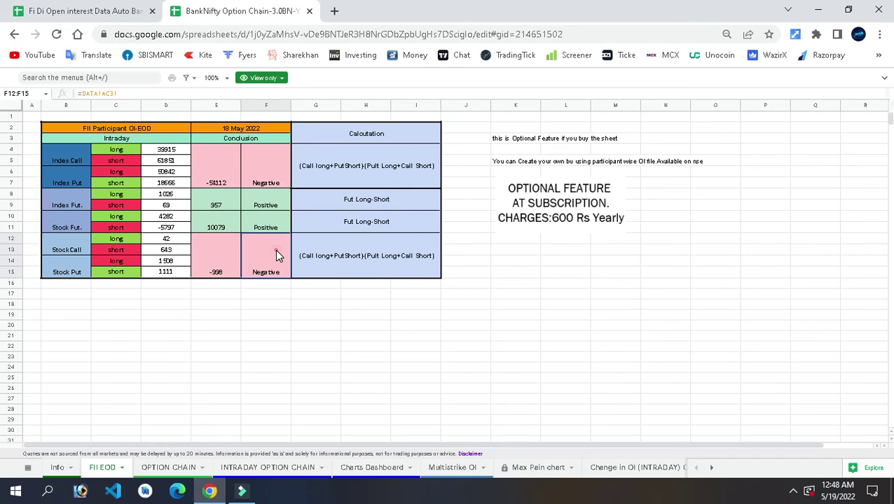
pyautogui.click(215, 205)
pyautogui.click(289, 206)
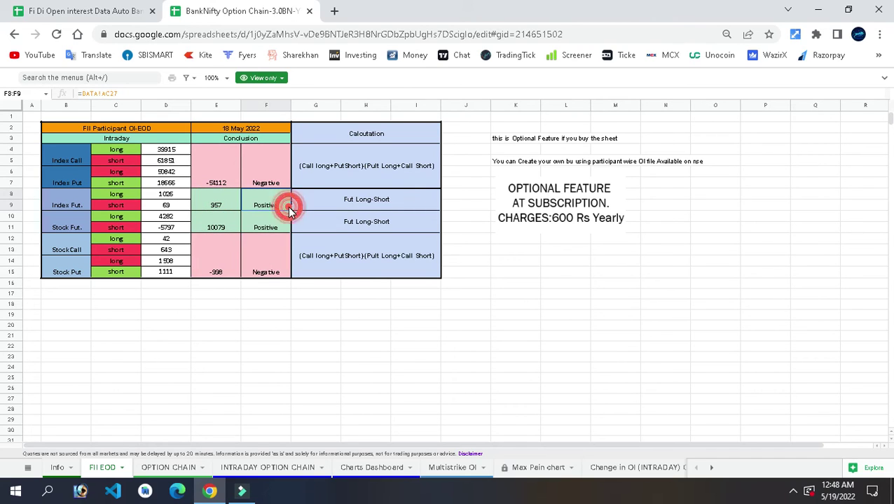
pyautogui.click(256, 233)
pyautogui.click(208, 403)
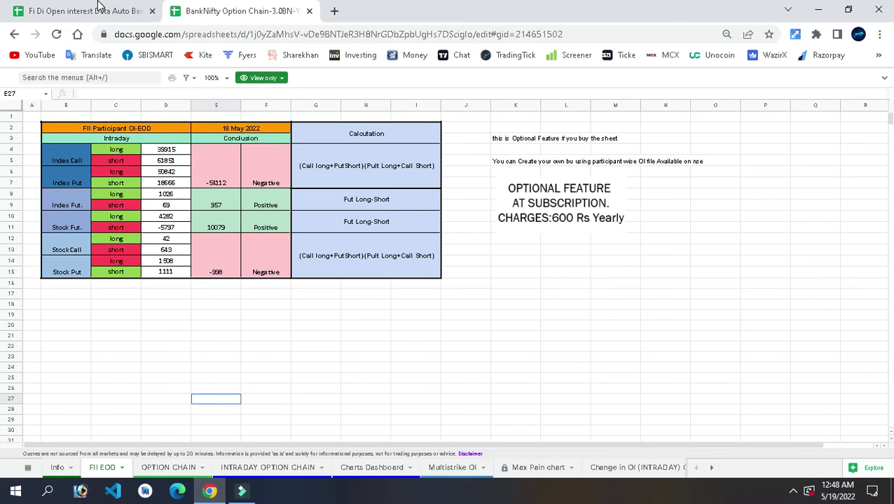
# Step: Compare the Total Buy Sell tables in the Fi Di Open interest workbook with the FII EOD table in the BankNifty workbook
pyautogui.click(100, 9)
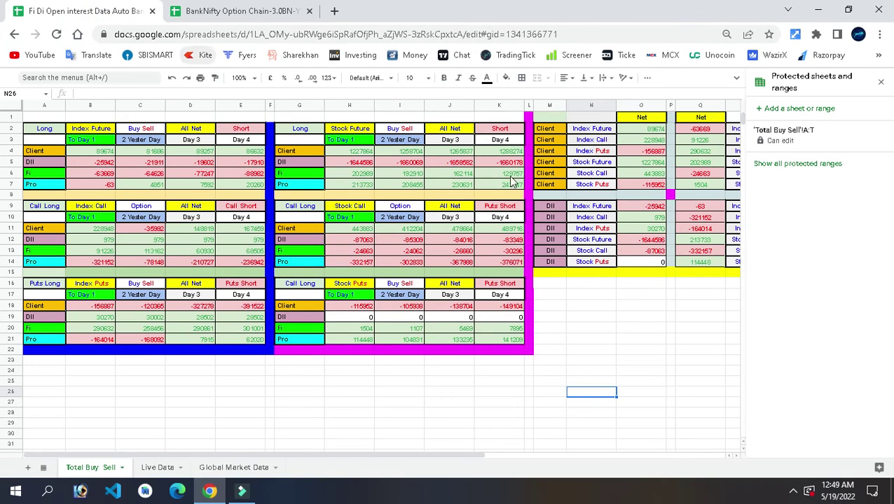
pyautogui.moveTo(236, 455); pyautogui.dragTo(250, 469)
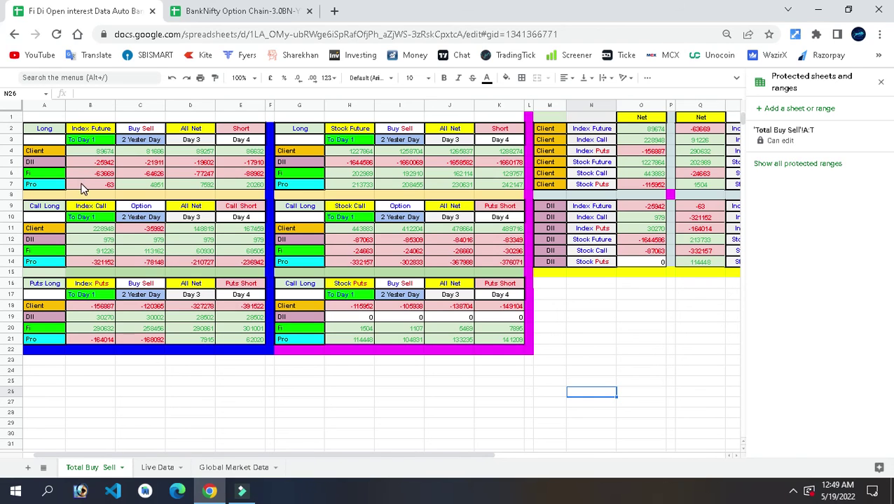
pyautogui.click(170, 8)
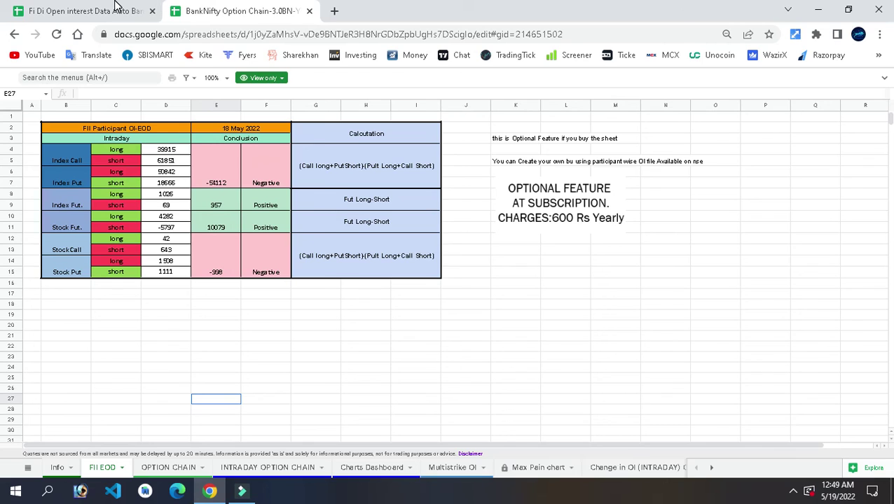
pyautogui.click(113, 10)
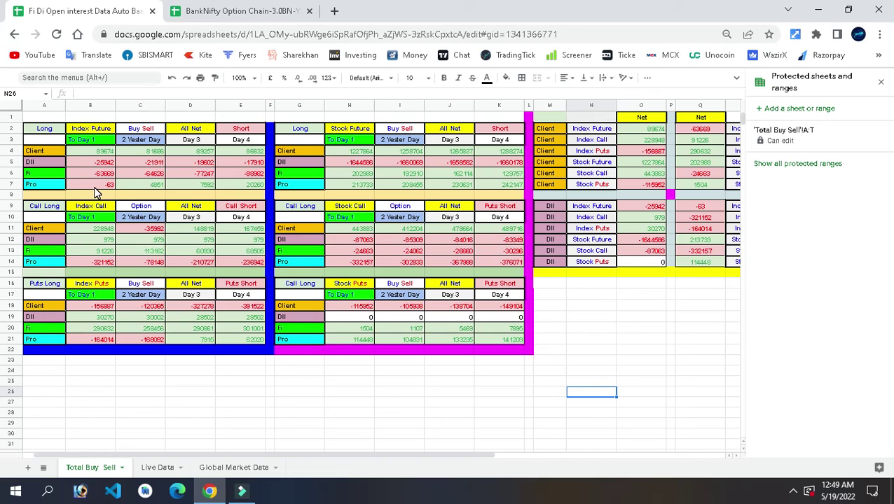
pyautogui.click(287, 8)
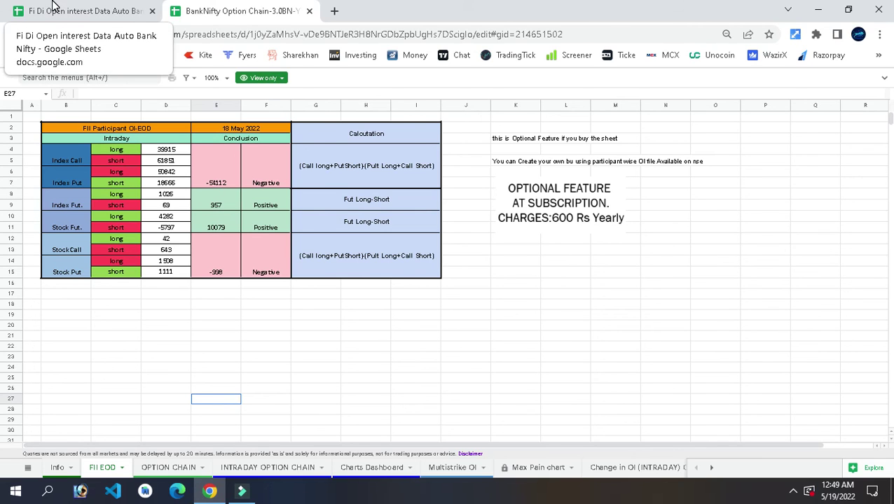
pyautogui.click(53, 8)
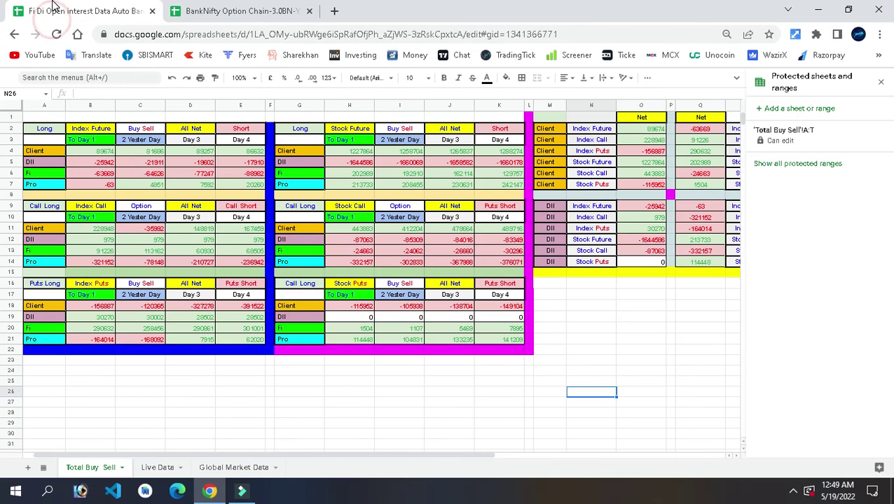
pyautogui.click(658, 403)
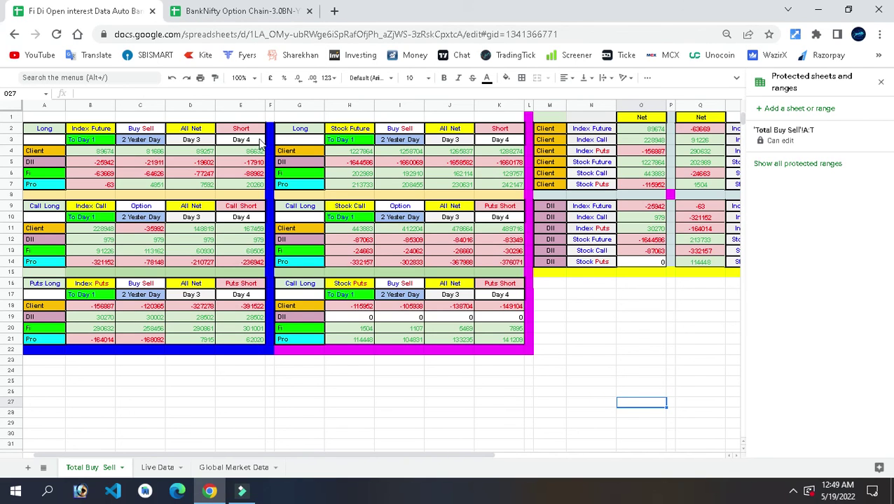
pyautogui.click(243, 9)
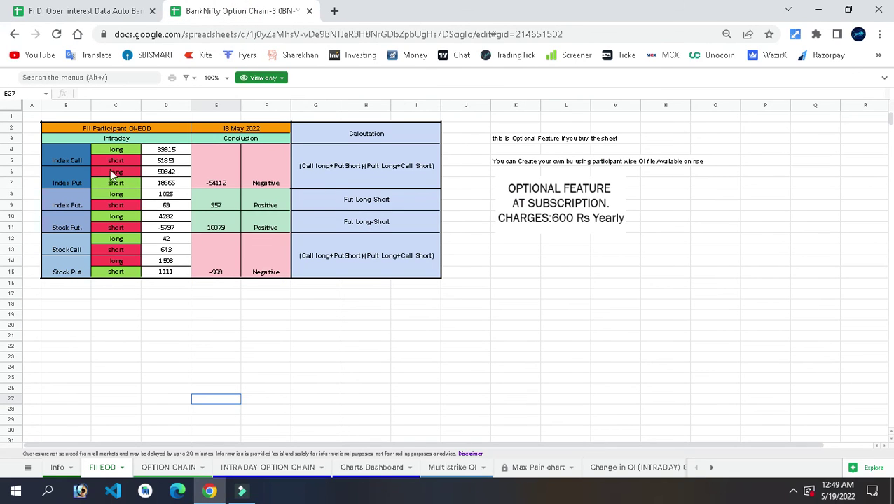
pyautogui.click(88, 9)
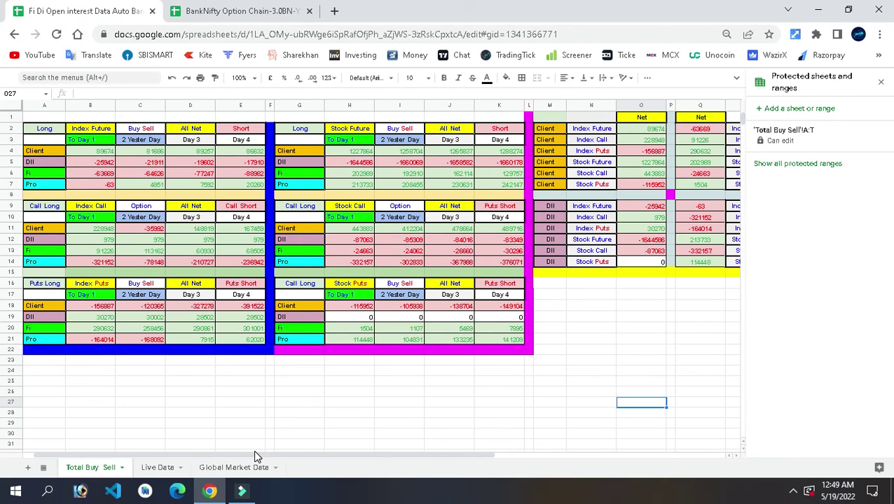
# Step: Examine the Net tables for Client, DII, Fi and Pro and view the additional cell actions available for cell U2
pyautogui.moveTo(256, 456); pyautogui.dragTo(374, 456)
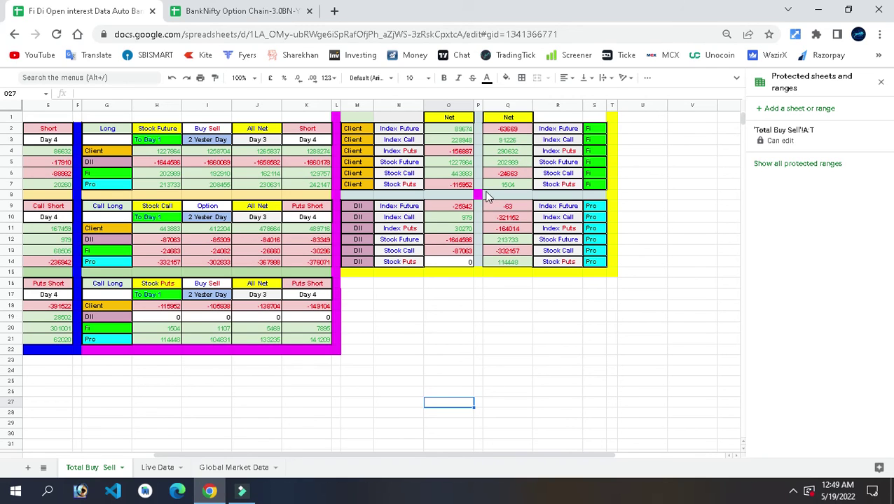
pyautogui.click(498, 301)
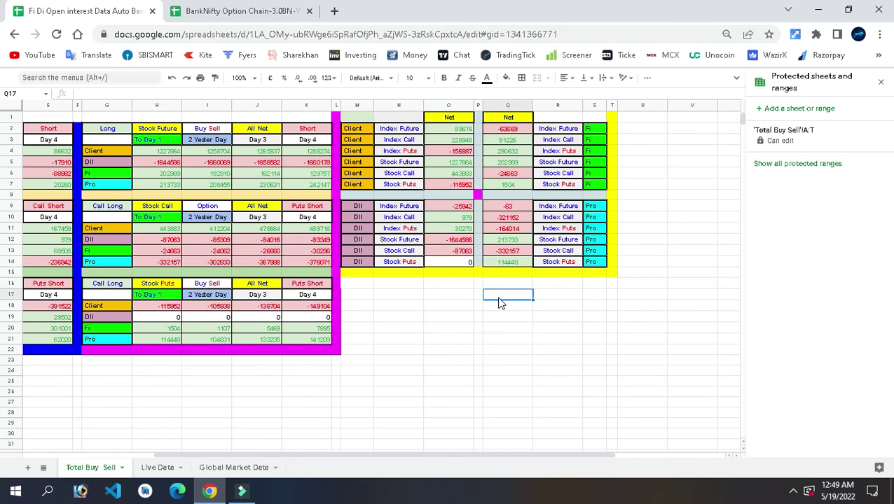
pyautogui.rightClick(659, 133)
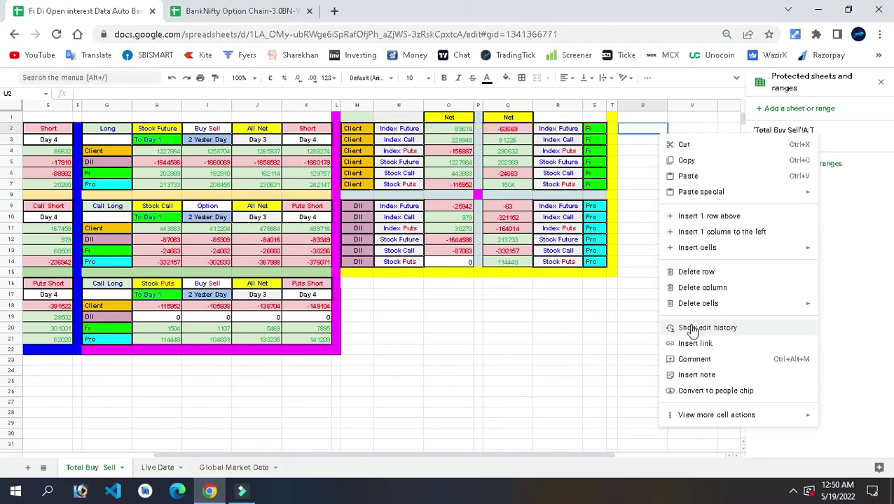
pyautogui.moveTo(724, 423)
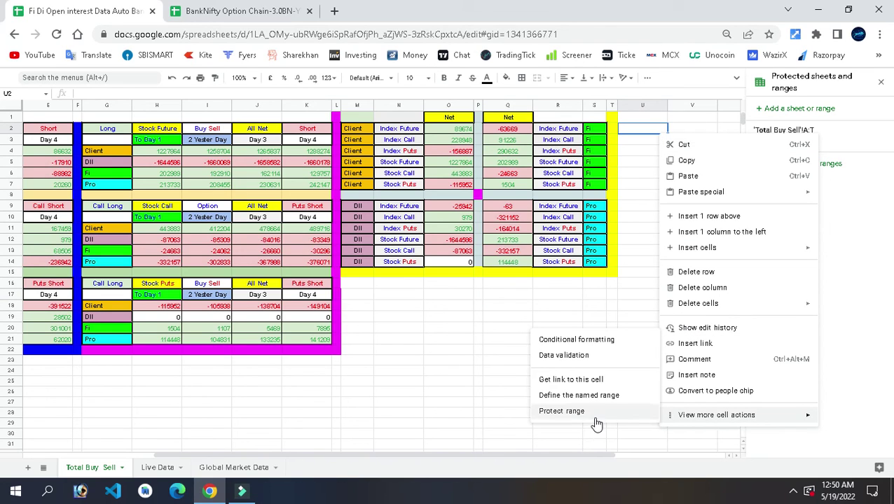
pyautogui.click(396, 403)
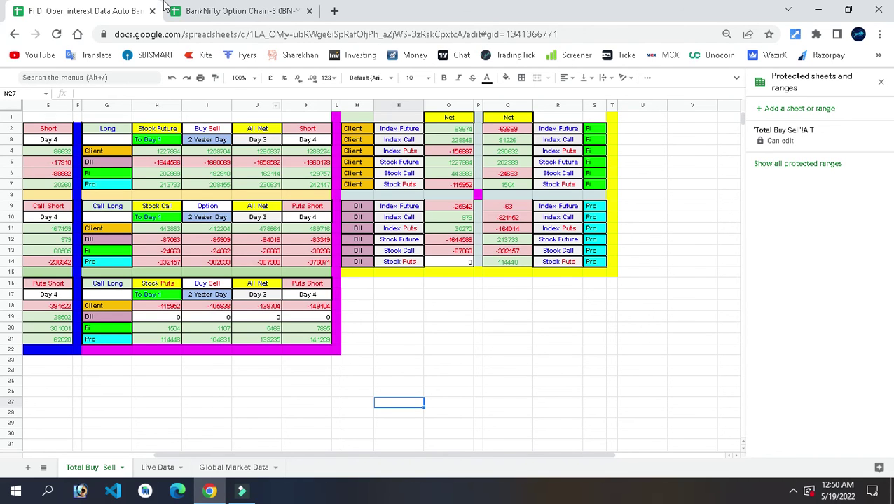
# Step: Close the BankNifty Option Chain workbook and return to the Total Buy Sell sheet
pyautogui.click(230, 9)
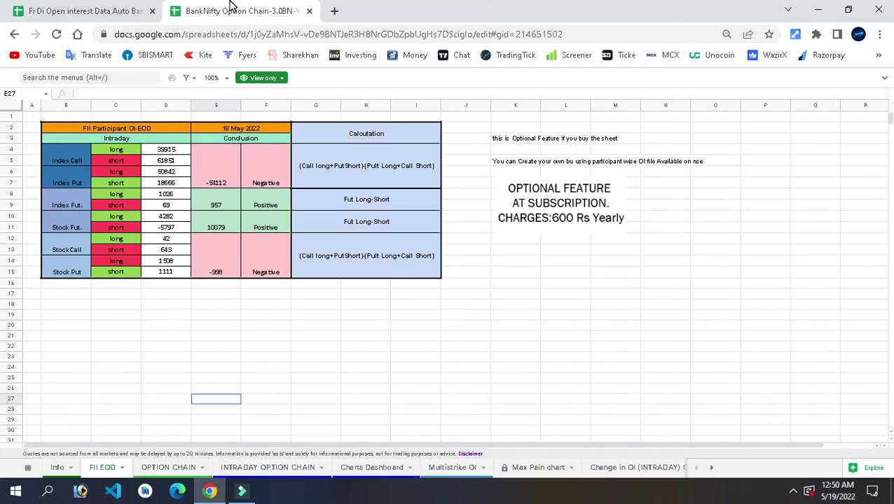
pyautogui.click(309, 11)
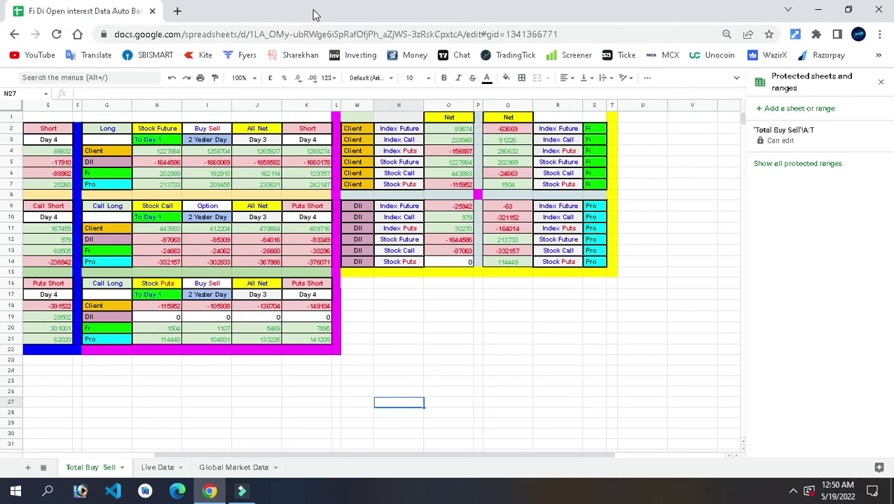
pyautogui.click(531, 283)
pyautogui.click(590, 371)
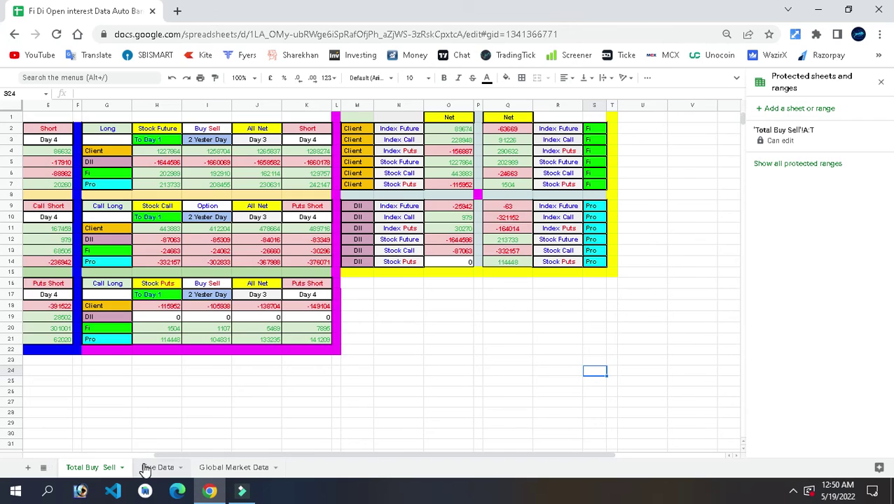
# Step: Review the Live Data and Total Buy Sell sheets once more and display the Global Market Data sheet
pyautogui.click(147, 467)
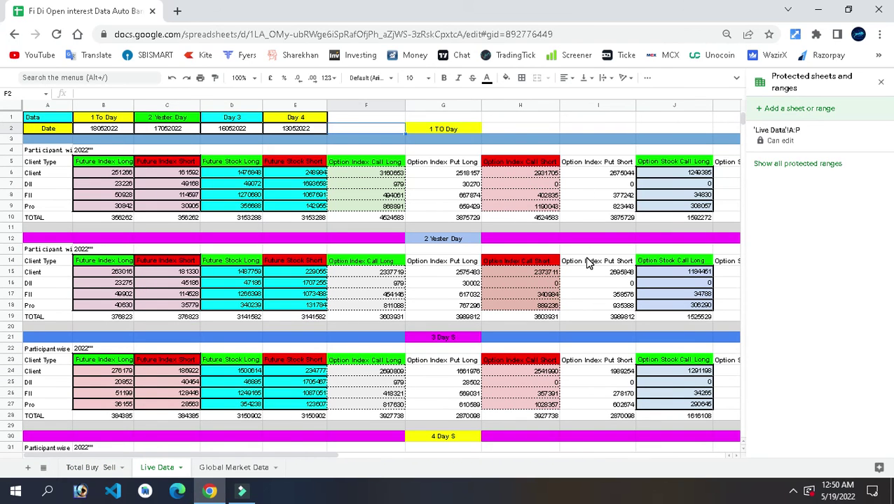
pyautogui.click(95, 468)
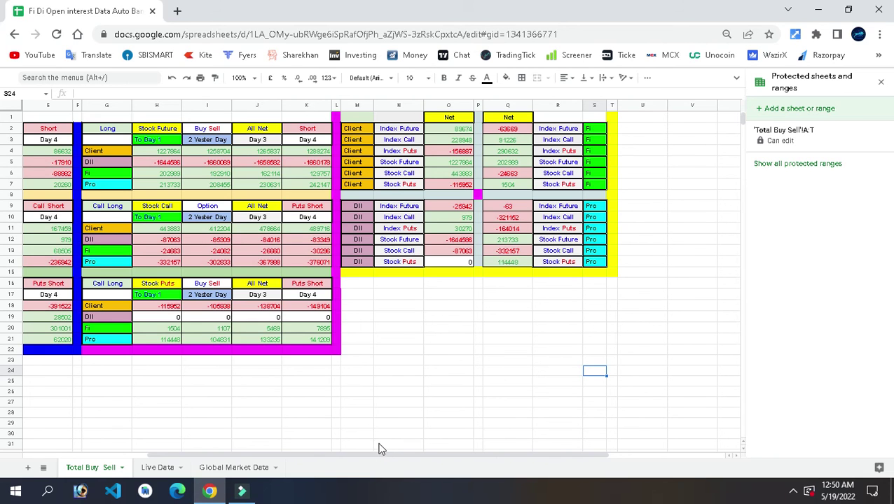
pyautogui.click(389, 454)
pyautogui.moveTo(357, 459); pyautogui.dragTo(229, 459)
pyautogui.click(236, 466)
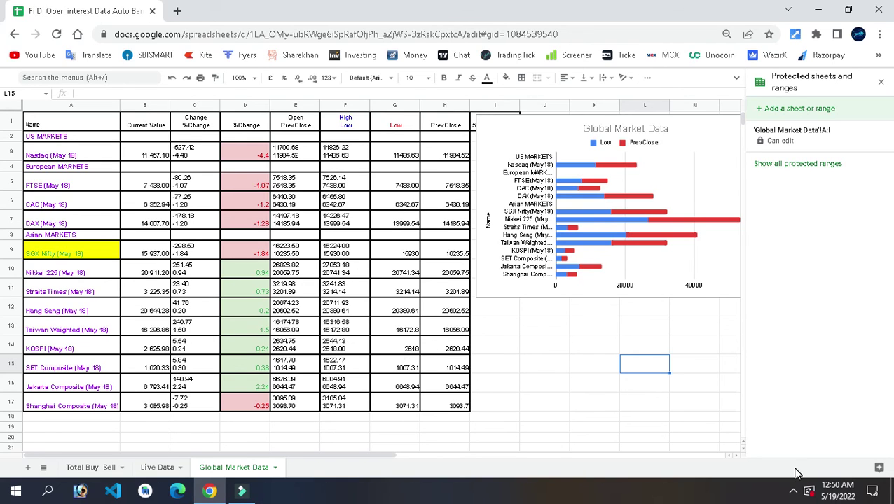
pyautogui.click(793, 491)
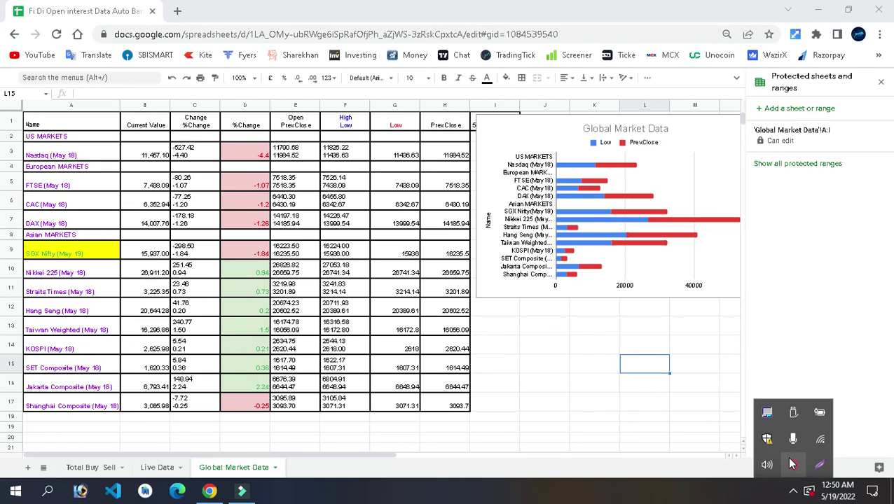
pyautogui.click(790, 464)
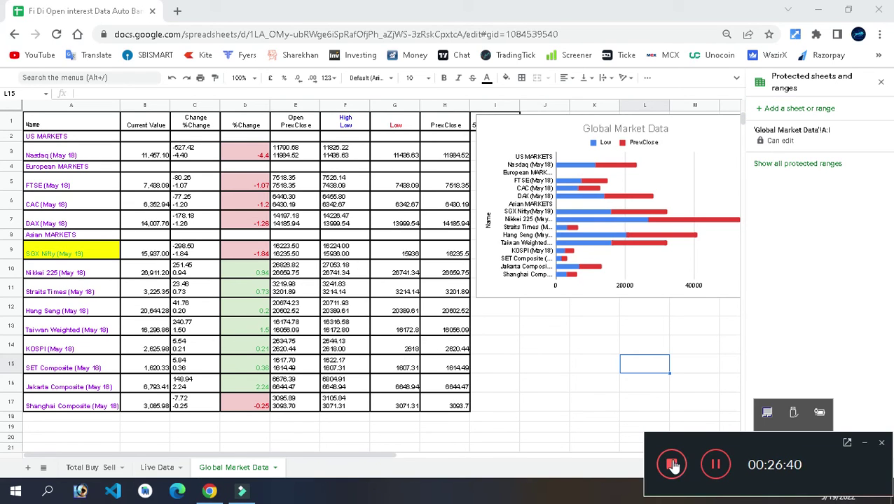